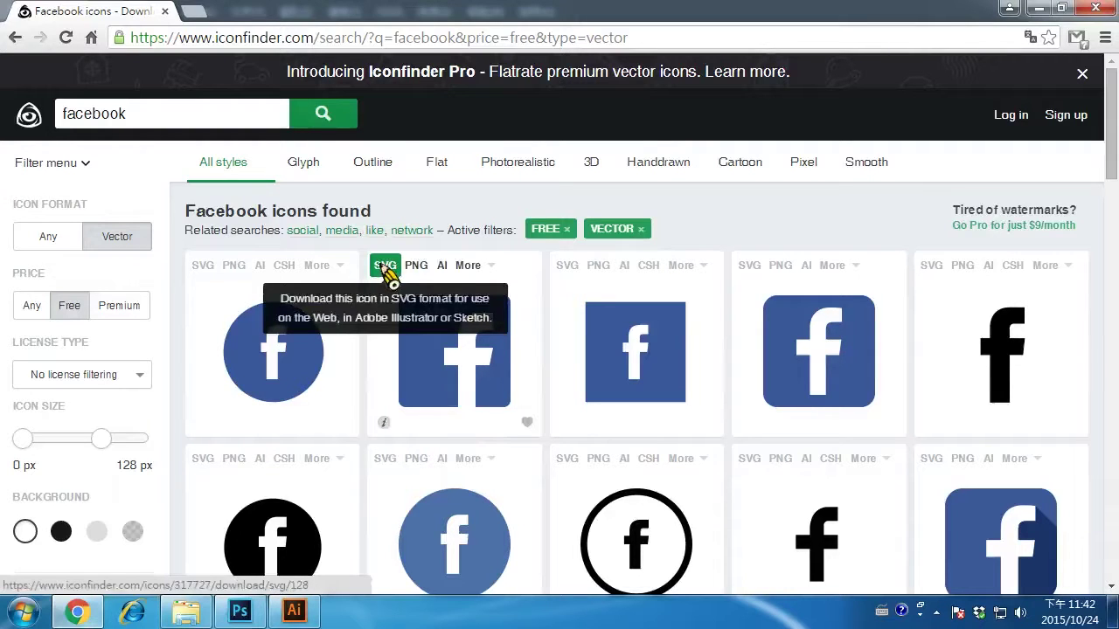
Try to save the SVG version of the second Facebook icon from its download link
{"action": "right_click", "coordinate": [386, 274]}
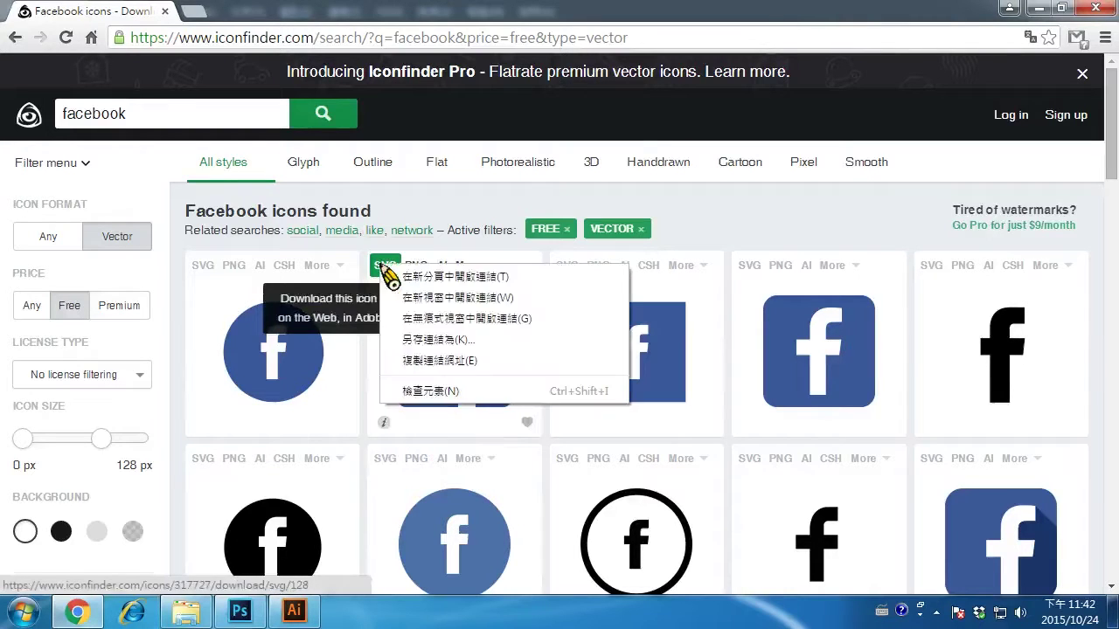
{"action": "left_click", "coordinate": [438, 340]}
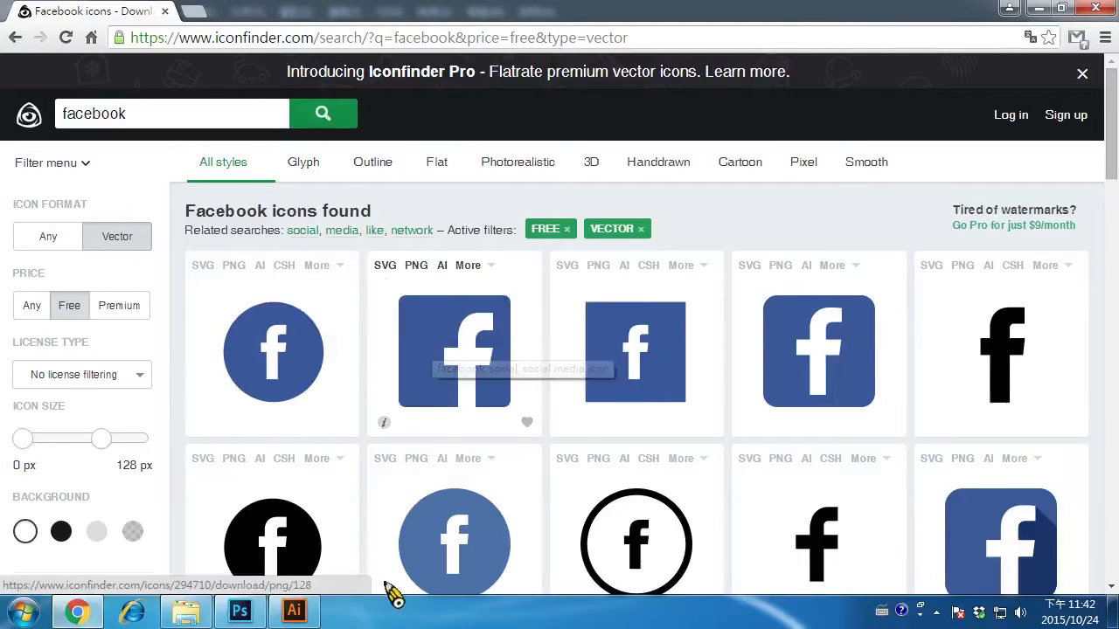
Switch to Illustrator and copy the entire bicycle artwork in icon_自行車.svg
{"action": "left_click", "coordinate": [295, 615]}
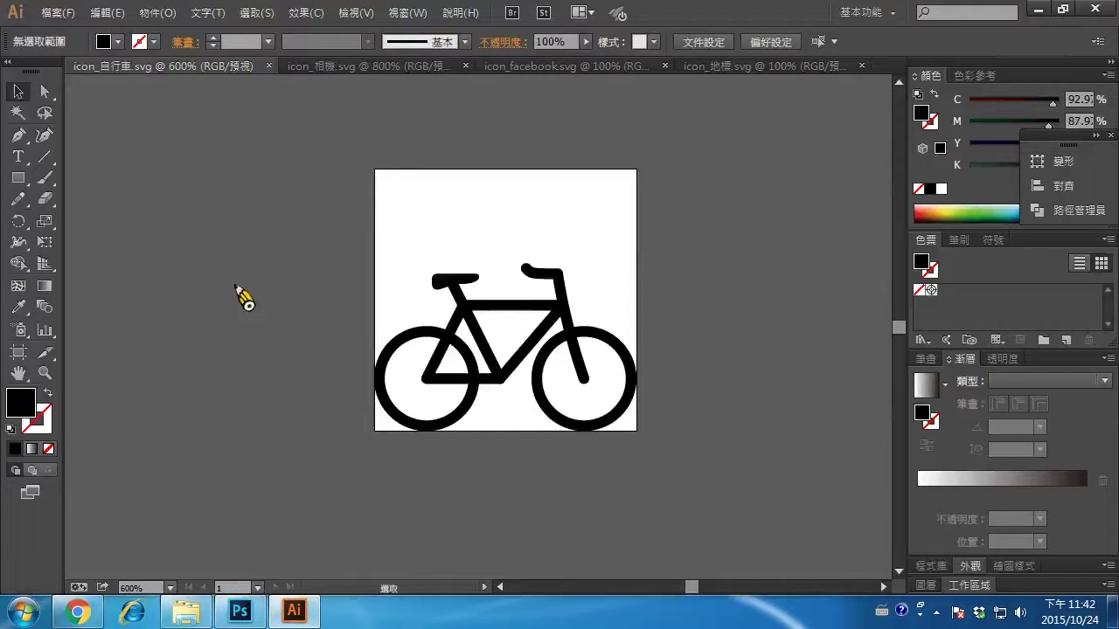
{"action": "left_click_drag", "start_coordinate": [319, 209], "coordinate": [654, 454]}
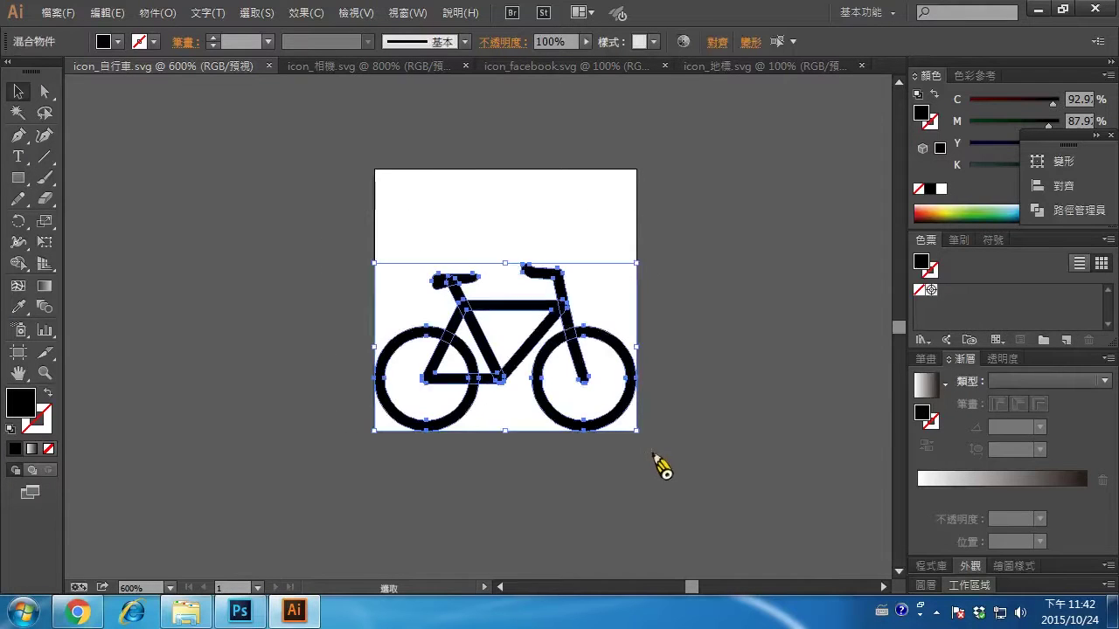
{"action": "left_click", "coordinate": [109, 13]}
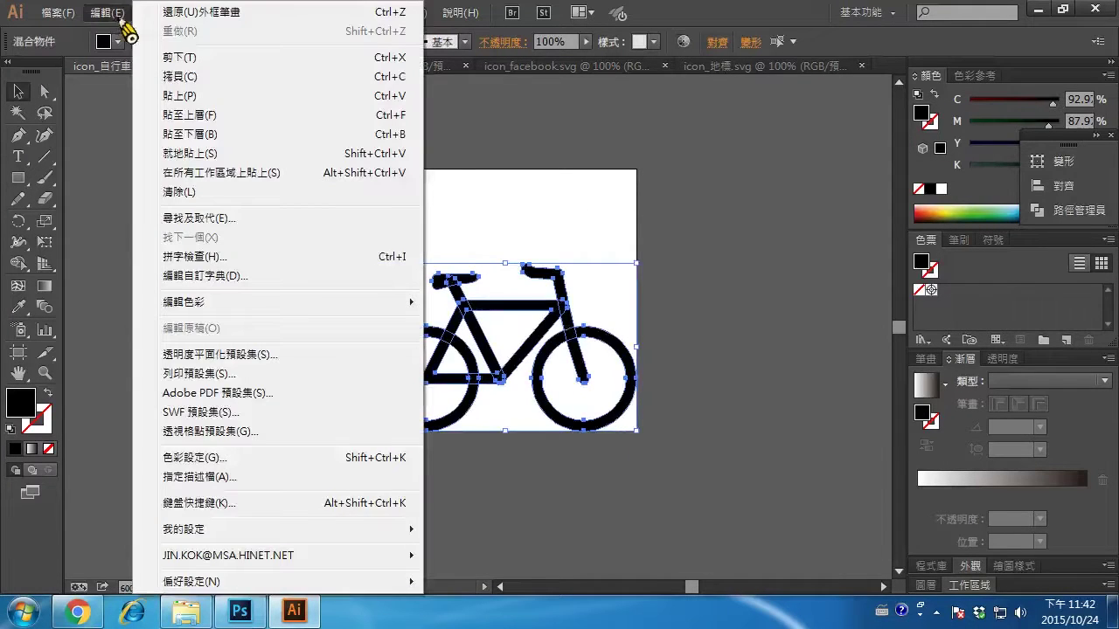
{"action": "left_click", "coordinate": [185, 83]}
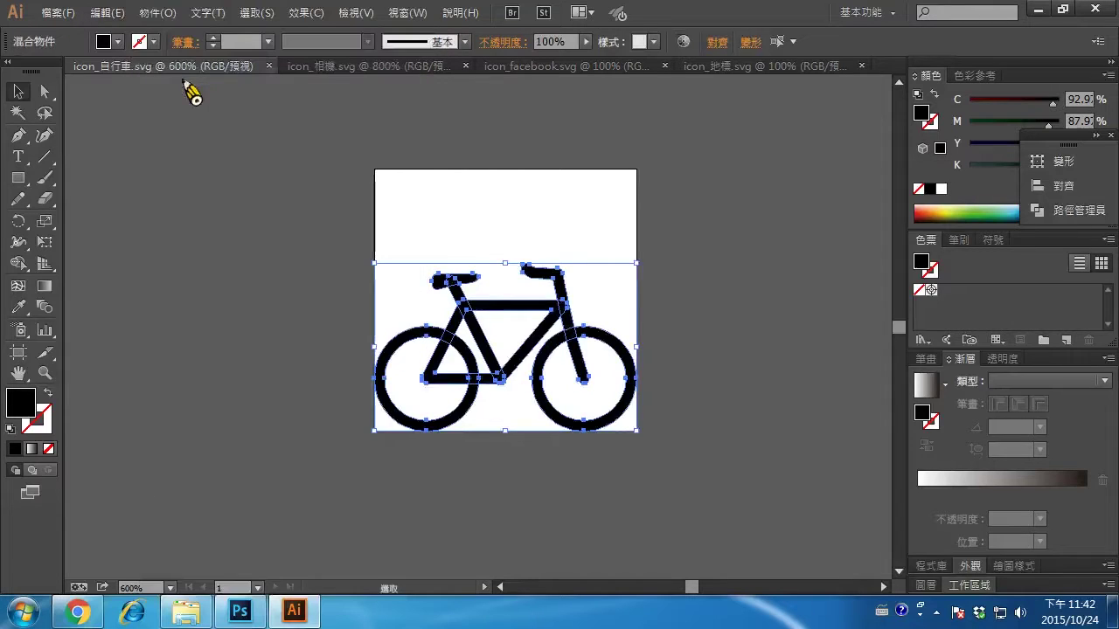
Switch to Photoshop and add a layer group named 導覽 above the 標題 group in main.psd
{"action": "left_click", "coordinate": [245, 612]}
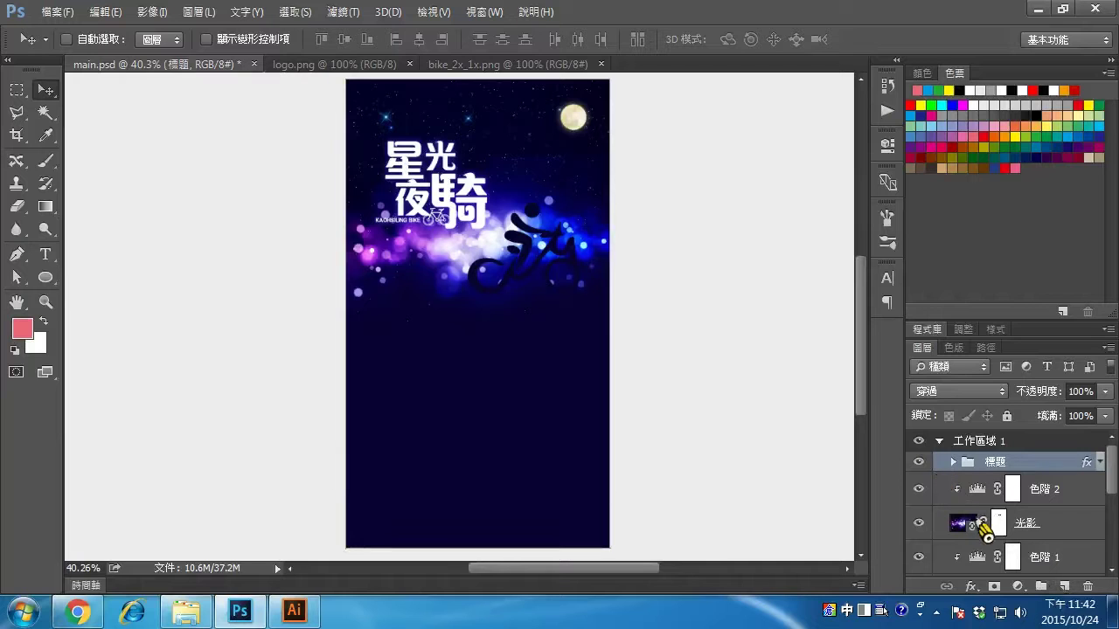
{"action": "left_click", "coordinate": [1041, 585]}
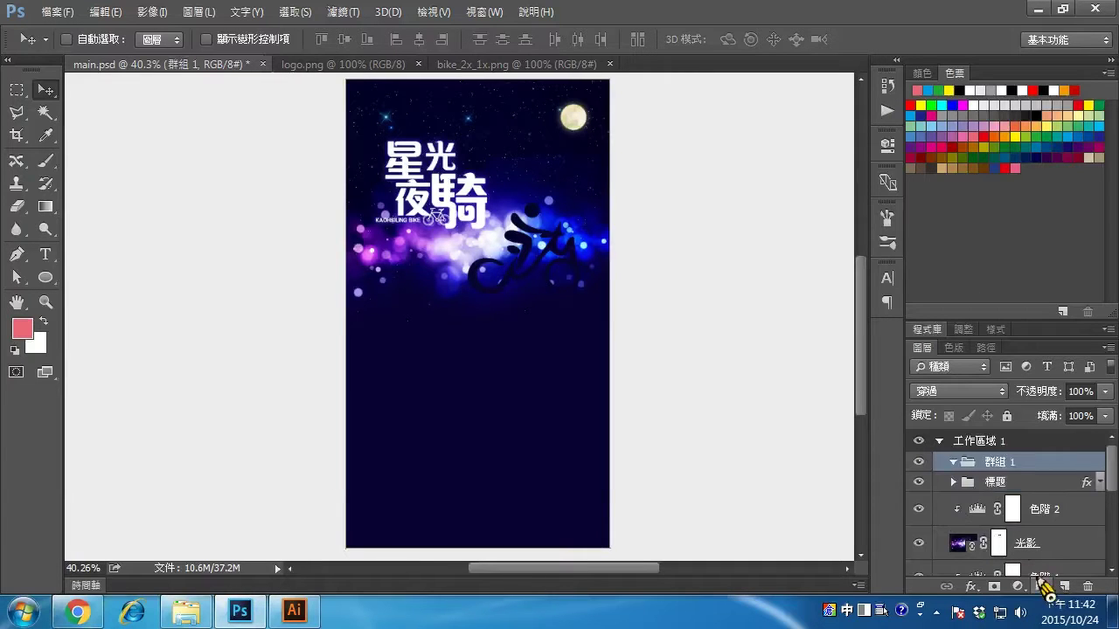
{"action": "double_click", "coordinate": [997, 463]}
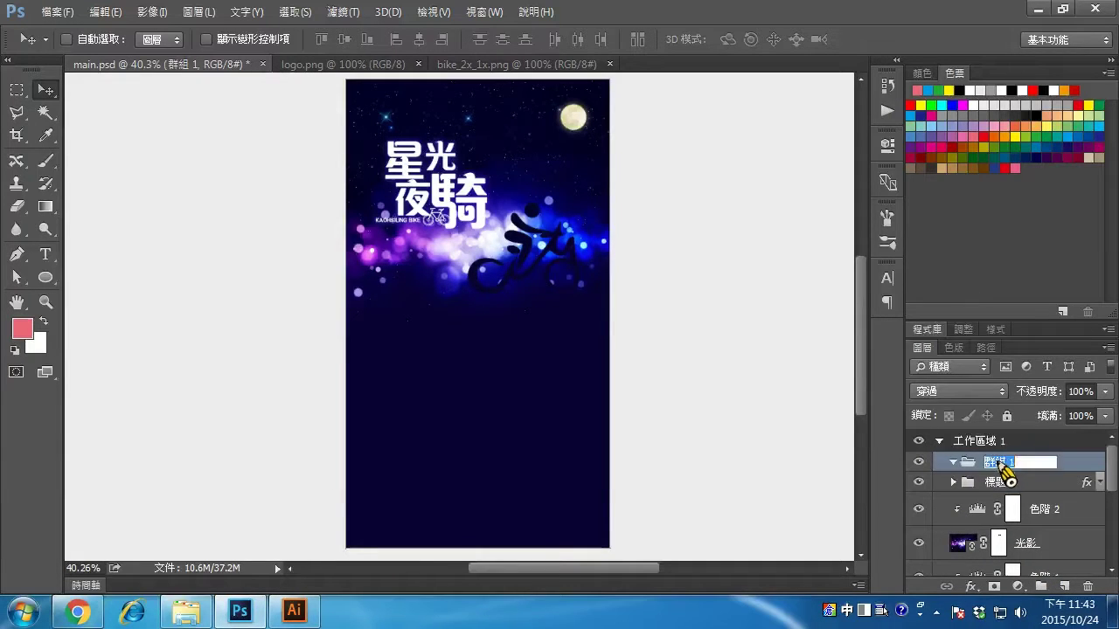
{"action": "type", "text": "導覽"}
{"action": "key", "text": "Return"}
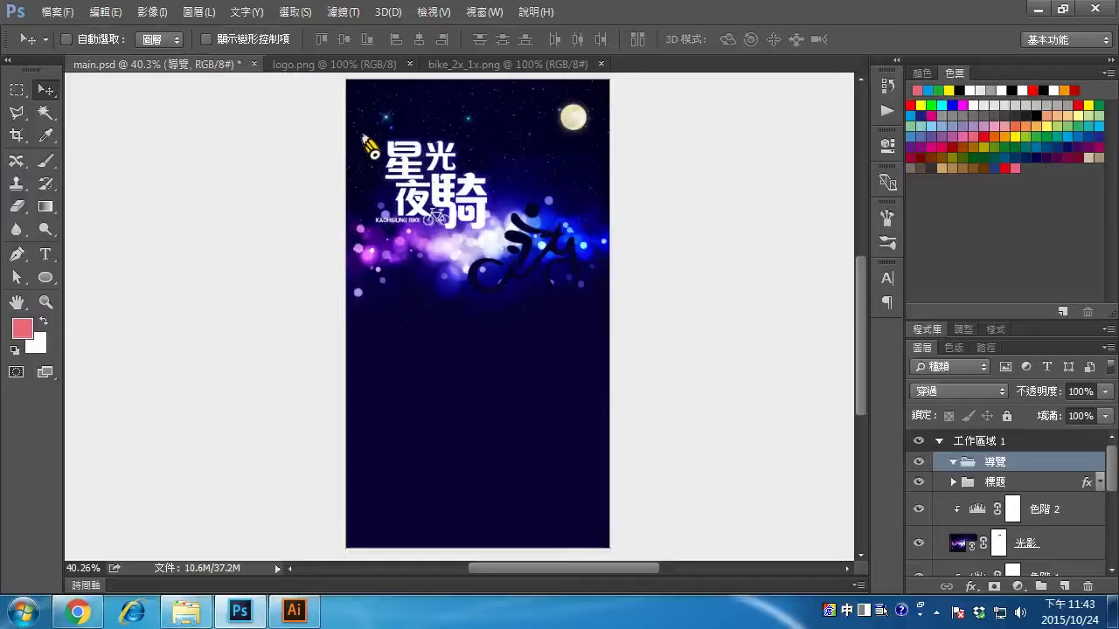
Paste the copied bicycle into the 導覽 group as a shape layer (形狀圖層)
{"action": "left_click", "coordinate": [111, 12]}
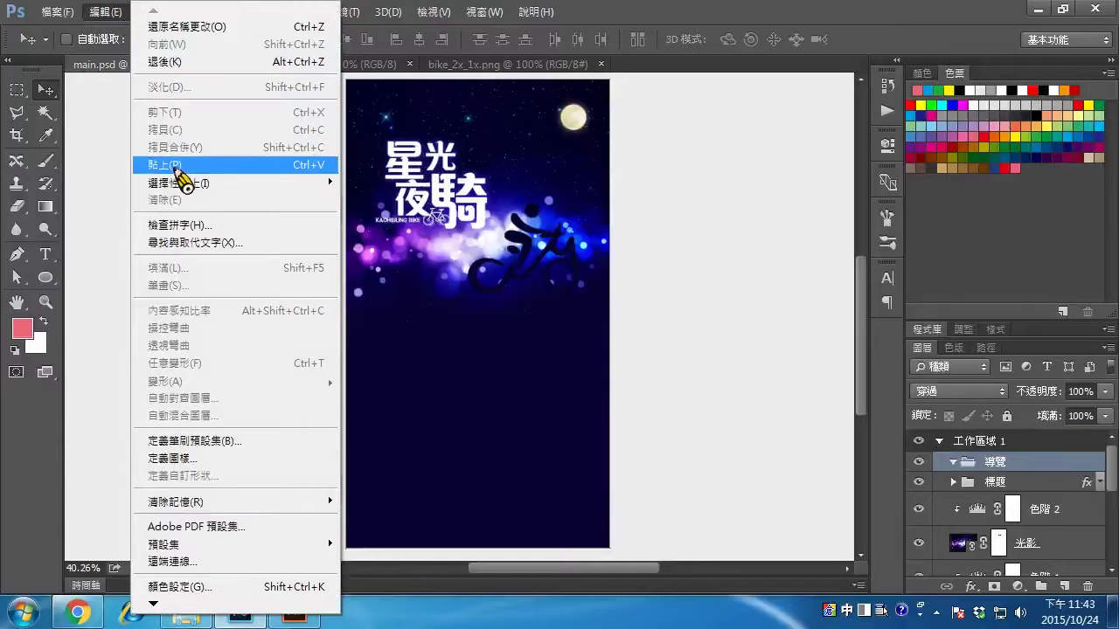
{"action": "left_click", "coordinate": [178, 166]}
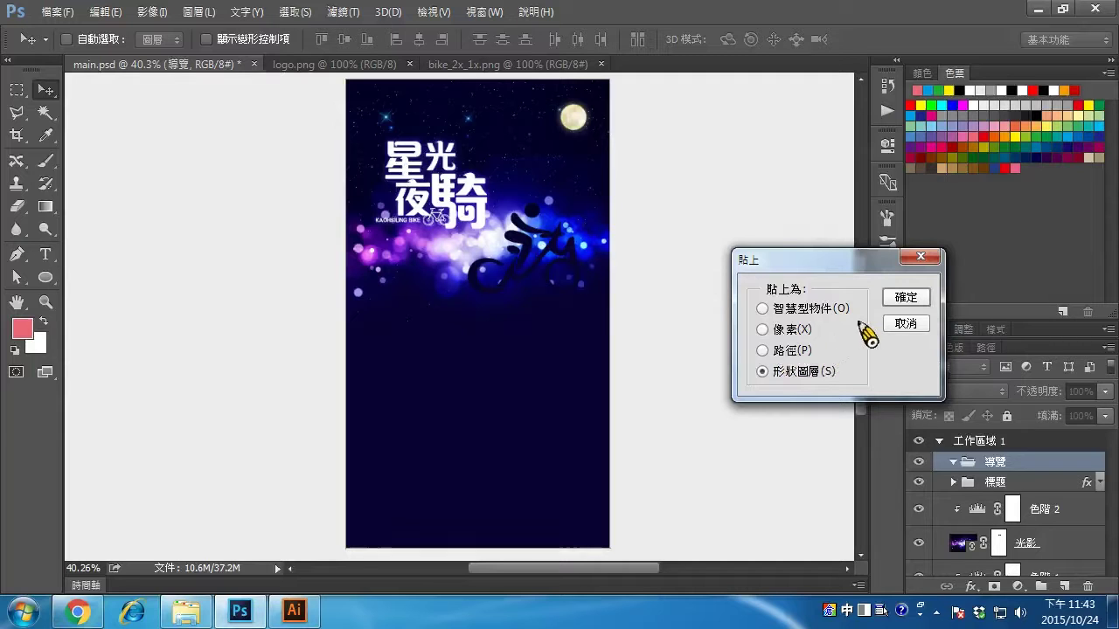
{"action": "left_click", "coordinate": [900, 300]}
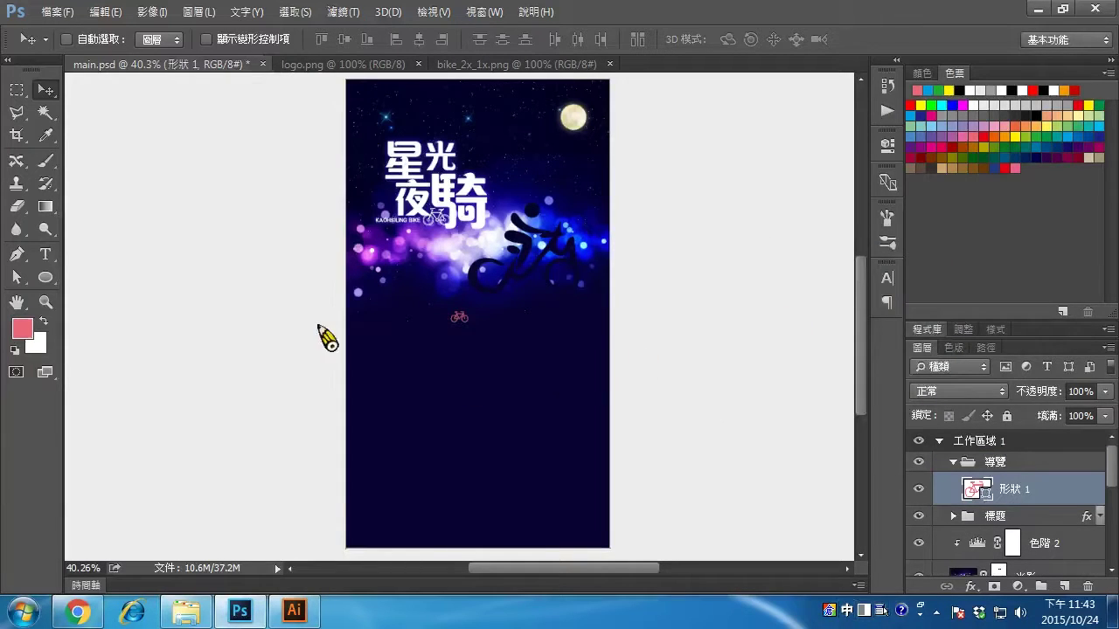
Change the pasted bicycle shape's fill color to white
{"action": "double_click", "coordinate": [983, 495]}
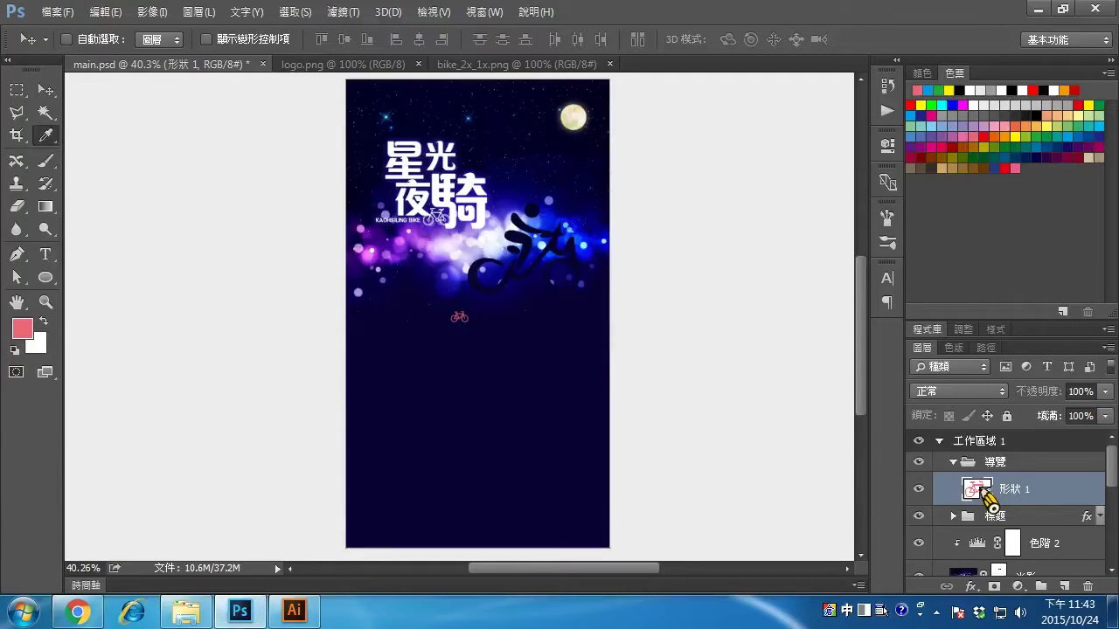
{"action": "left_click", "coordinate": [976, 106]}
{"action": "left_click", "coordinate": [997, 229]}
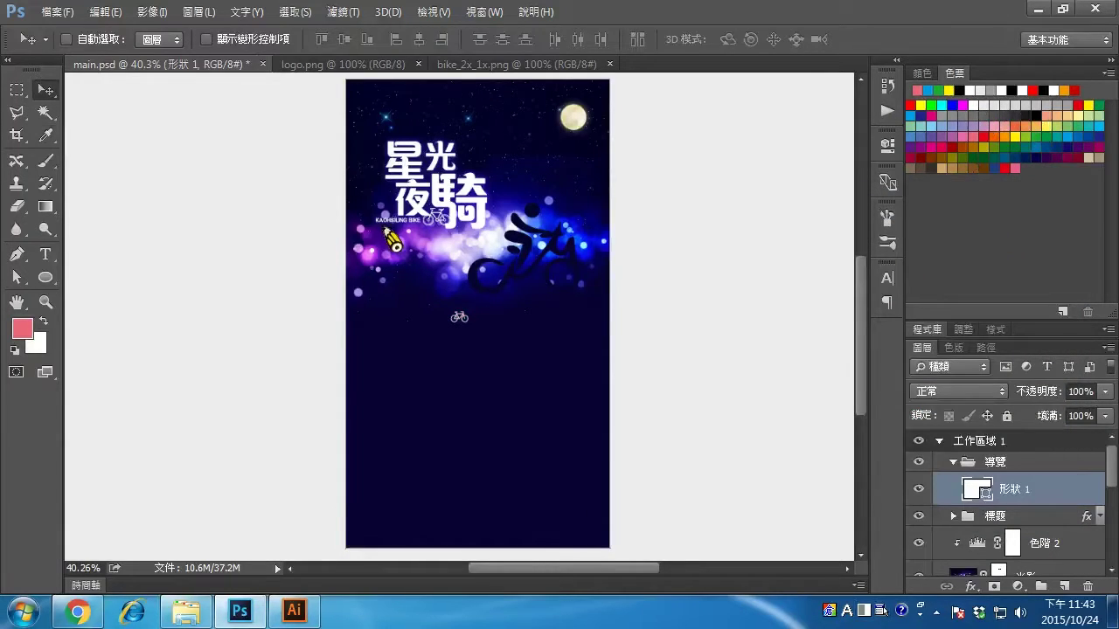
Free-transform the bicycle shape with its width in pixels, moving it below the title and enlarging it to about 139 px wide
{"action": "left_click", "coordinate": [111, 13]}
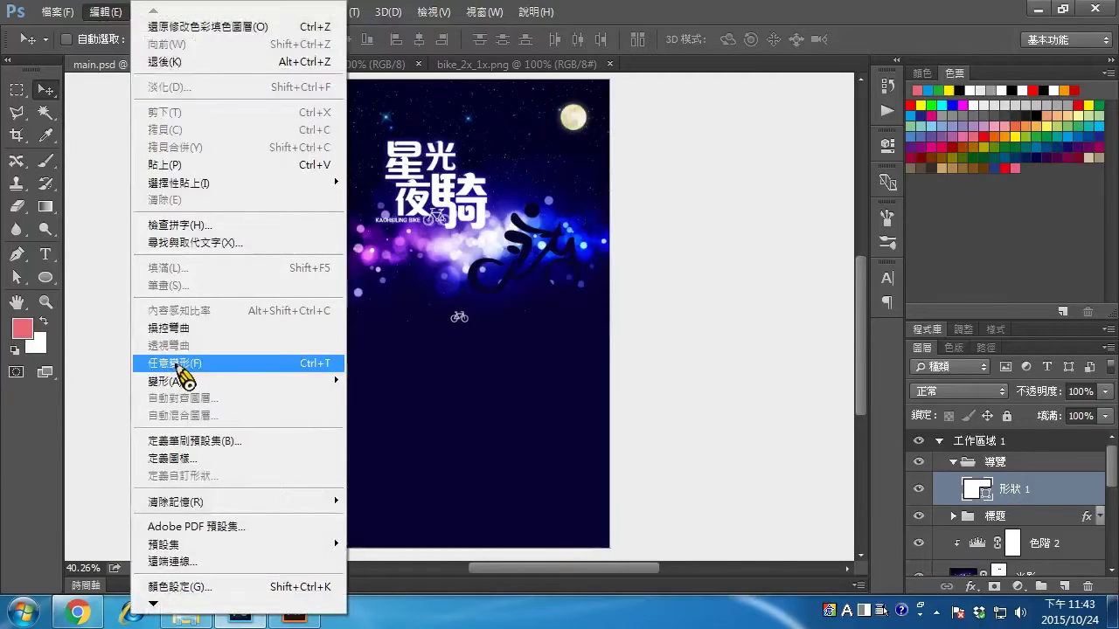
{"action": "left_click", "coordinate": [179, 364]}
{"action": "left_click", "coordinate": [334, 40]}
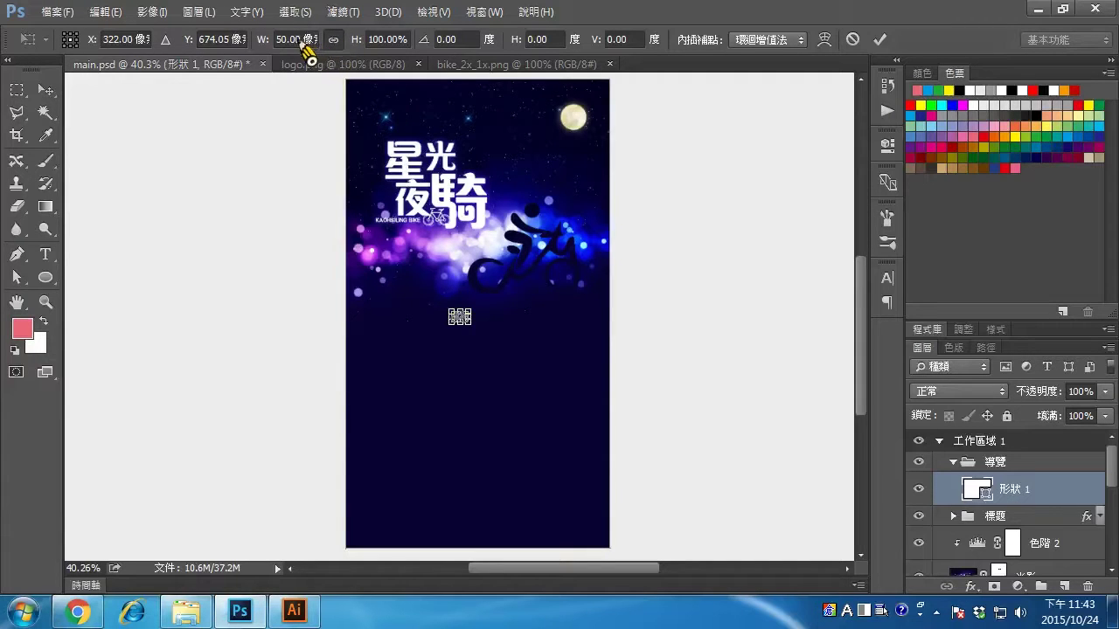
{"action": "right_click", "coordinate": [305, 49]}
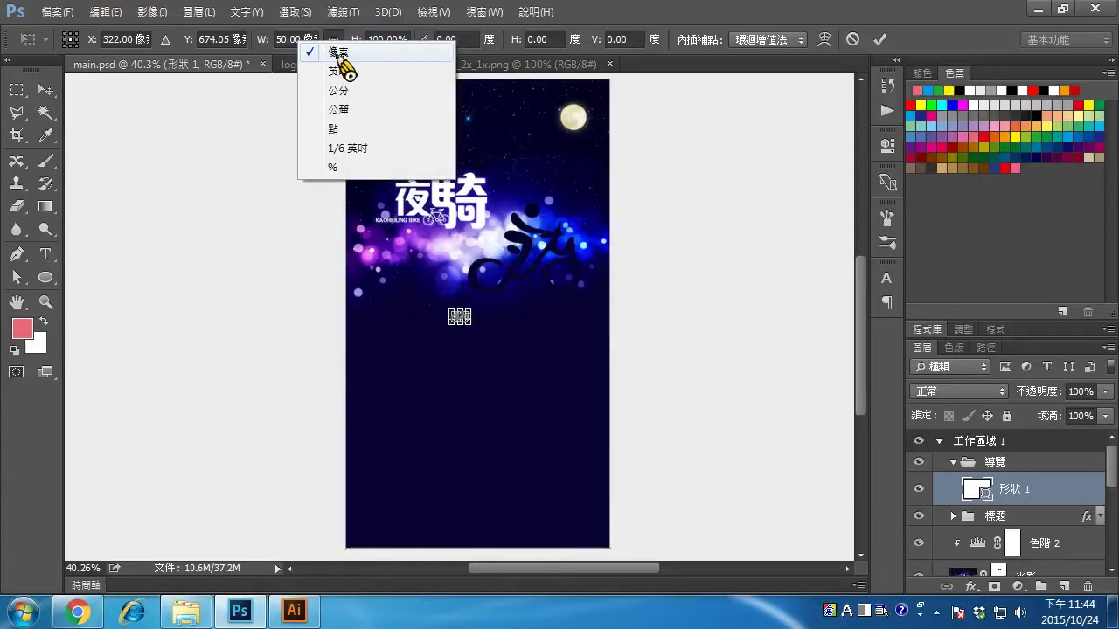
{"action": "left_click", "coordinate": [339, 53]}
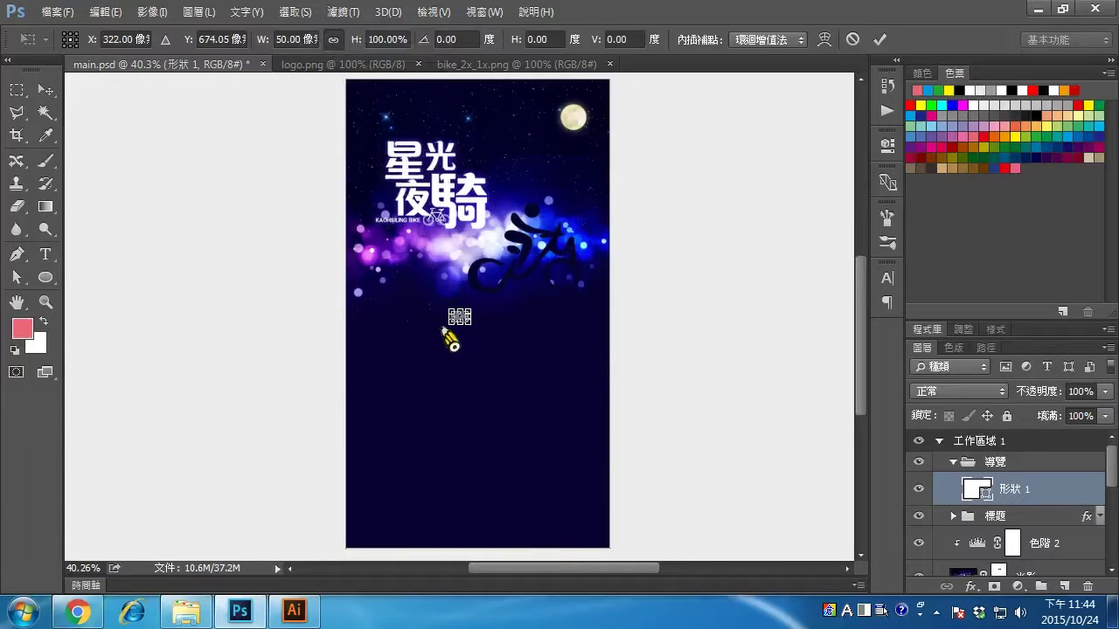
{"action": "left_click_drag", "start_coordinate": [442, 338], "coordinate": [395, 378]}
{"action": "left_click_drag", "start_coordinate": [470, 312], "coordinate": [441, 356]}
Set the bicycle's width to 150 px with linked proportions, apply the transform and shift the shape slightly to the right
{"action": "left_click", "coordinate": [333, 39]}
{"action": "left_click_drag", "start_coordinate": [312, 50], "coordinate": [204, 39]}
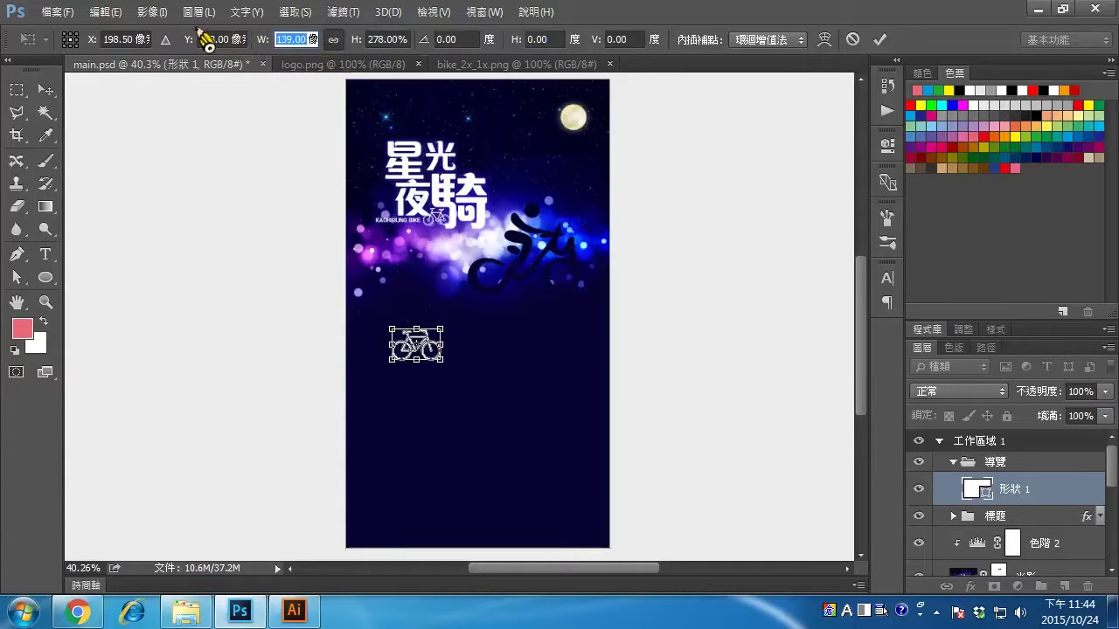
{"action": "type", "text": "150"}
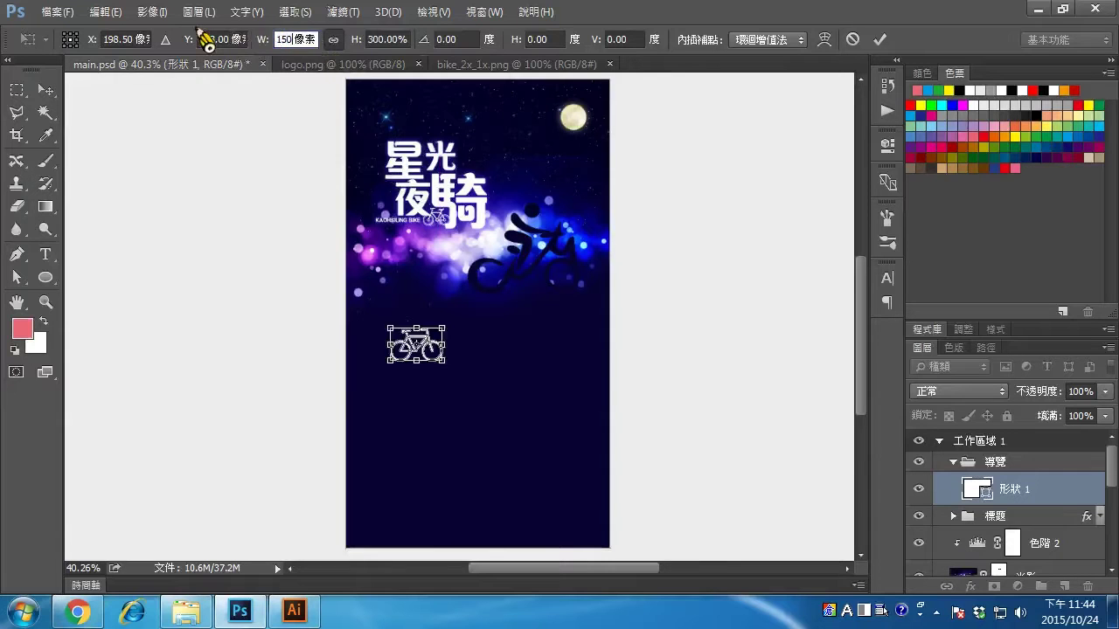
{"action": "left_click", "coordinate": [881, 40]}
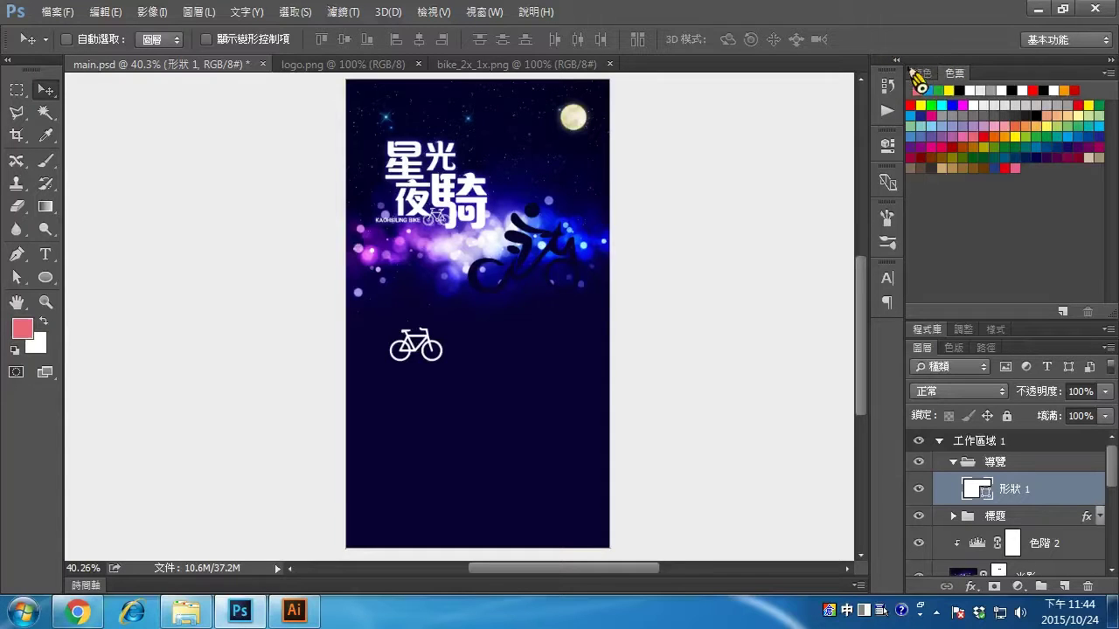
{"action": "left_click_drag", "start_coordinate": [434, 354], "coordinate": [442, 354]}
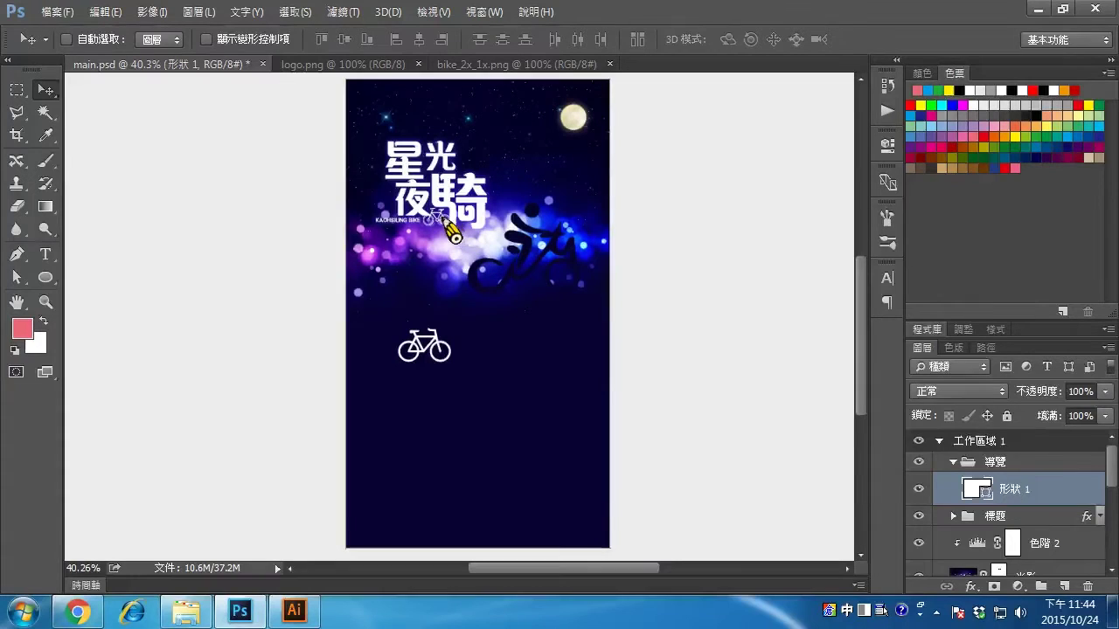
Switch to Illustrator and copy the entire camera artwork in icon_相機.svg
{"action": "left_click", "coordinate": [297, 611]}
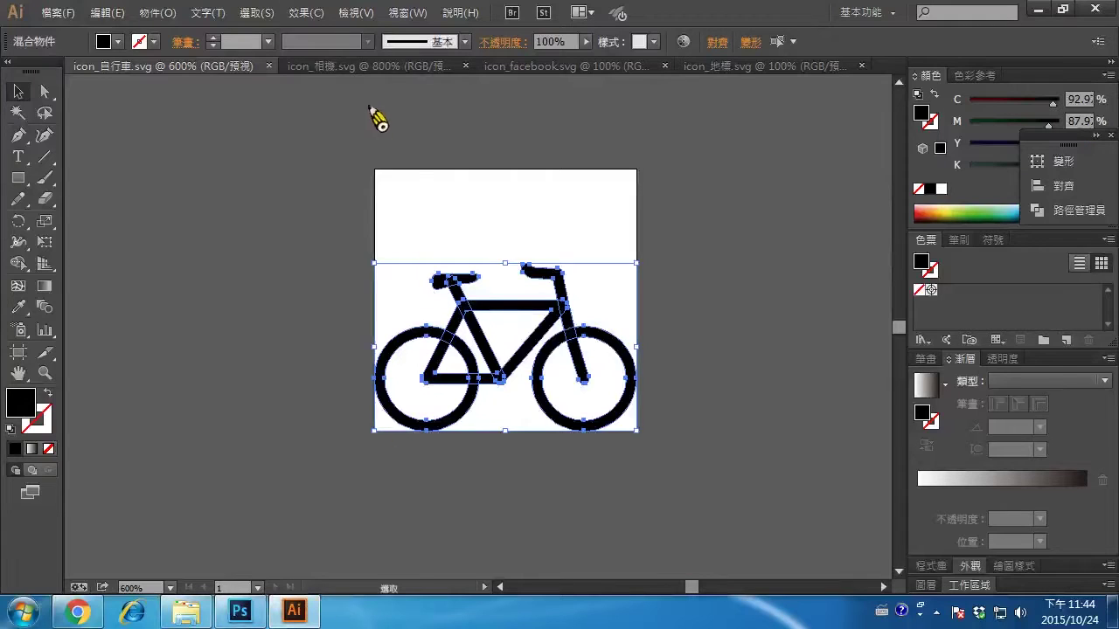
{"action": "left_click", "coordinate": [419, 76]}
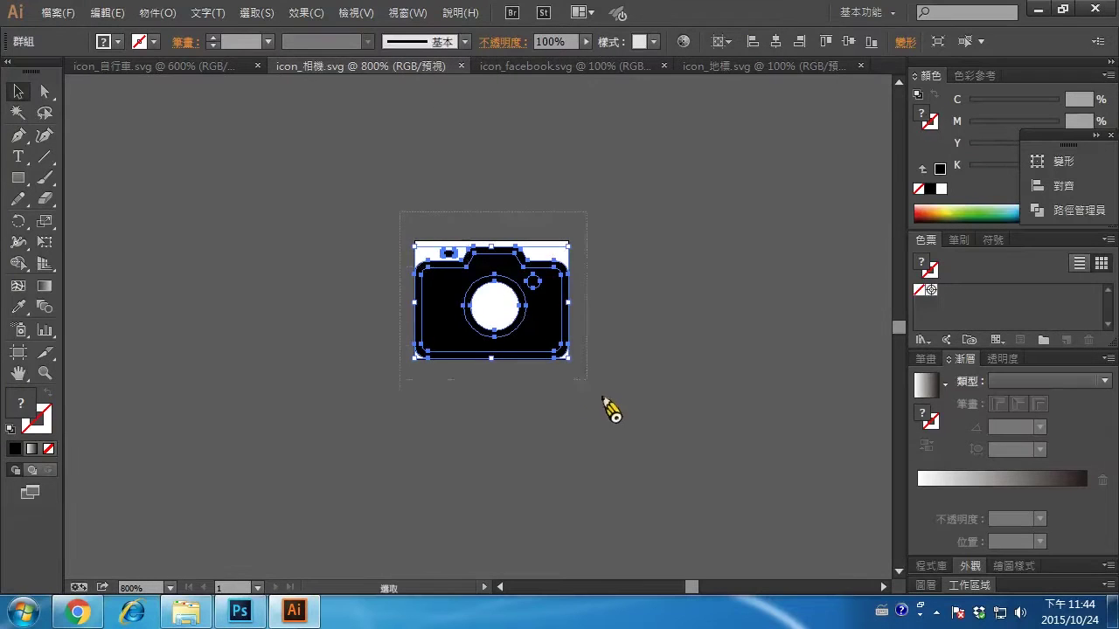
{"action": "left_click", "coordinate": [112, 12]}
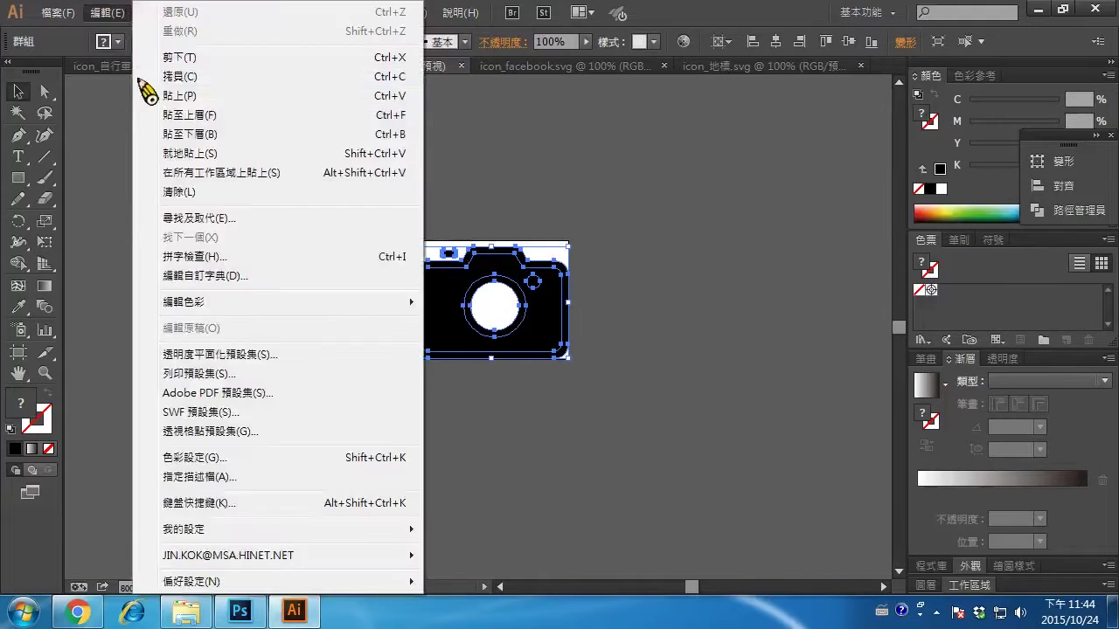
{"action": "left_click", "coordinate": [145, 78]}
Switch to Photoshop and set the foreground color to white and the background color to black
{"action": "mouse_move", "coordinate": [252, 619]}
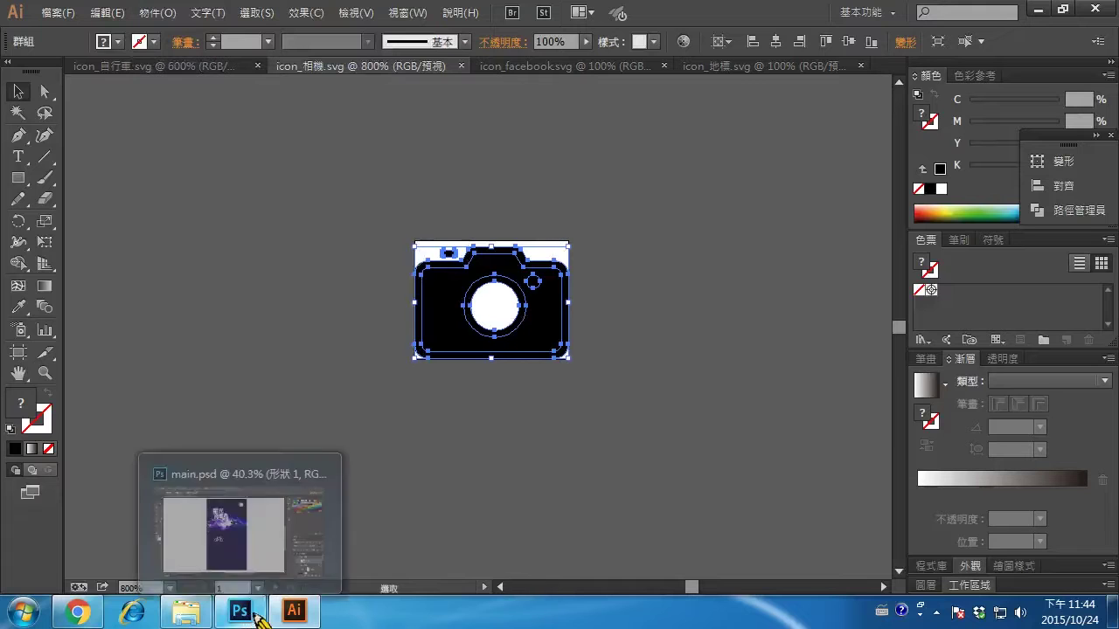
{"action": "left_click", "coordinate": [239, 611]}
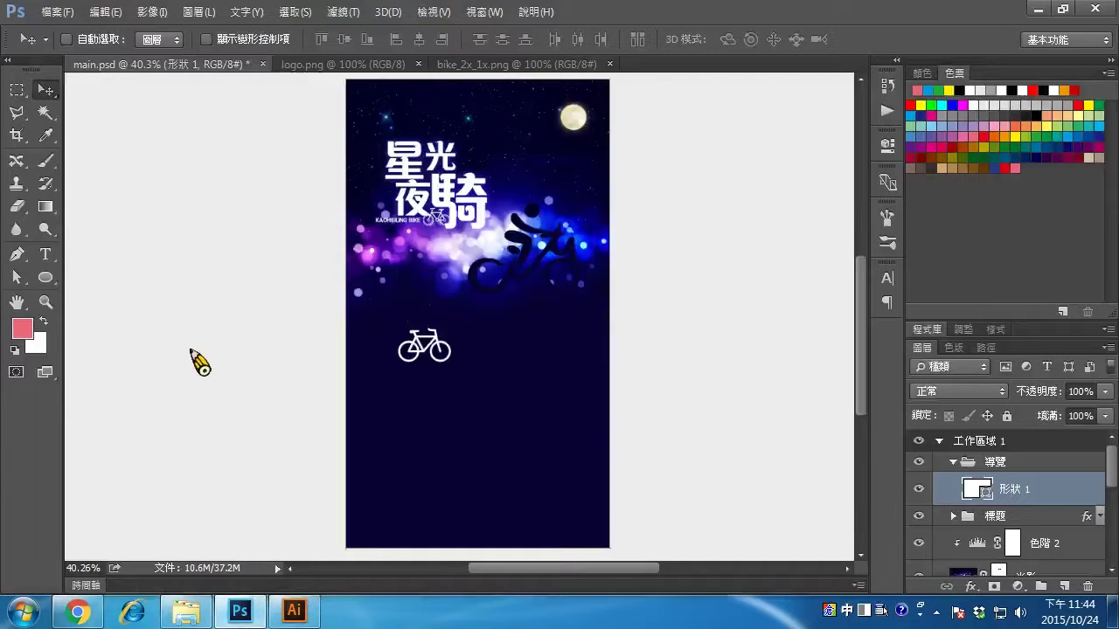
{"action": "left_click", "coordinate": [15, 350]}
{"action": "left_click", "coordinate": [42, 321]}
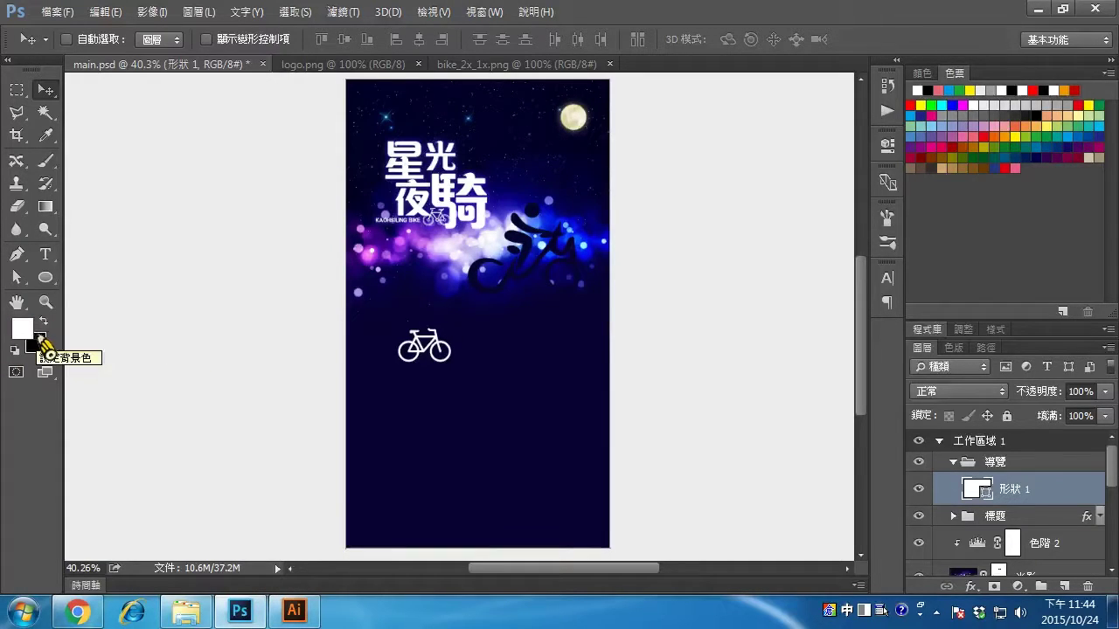
Paste the copied camera into the 導覽 group as a shape layer (形狀圖層)
{"action": "left_click", "coordinate": [106, 12]}
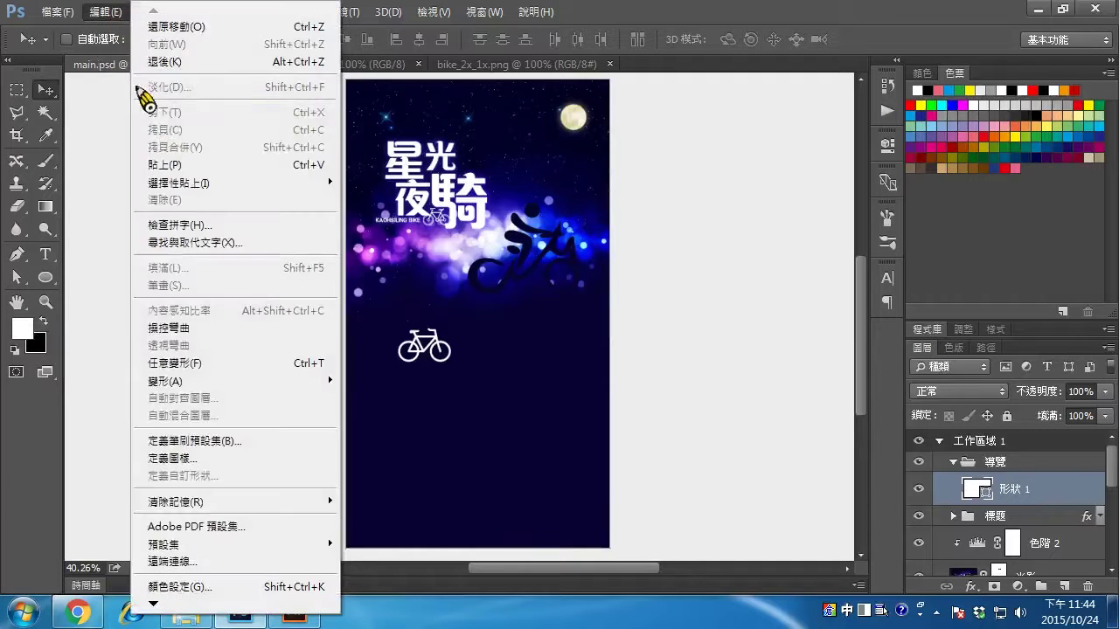
{"action": "left_click", "coordinate": [172, 166]}
{"action": "left_click", "coordinate": [775, 370]}
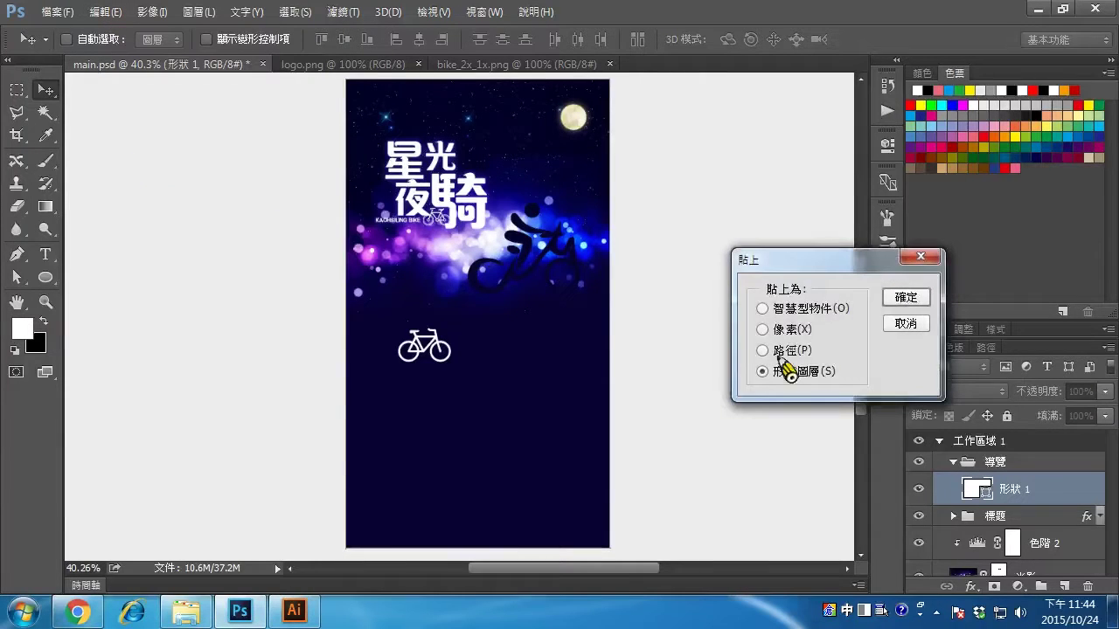
{"action": "left_click", "coordinate": [907, 299]}
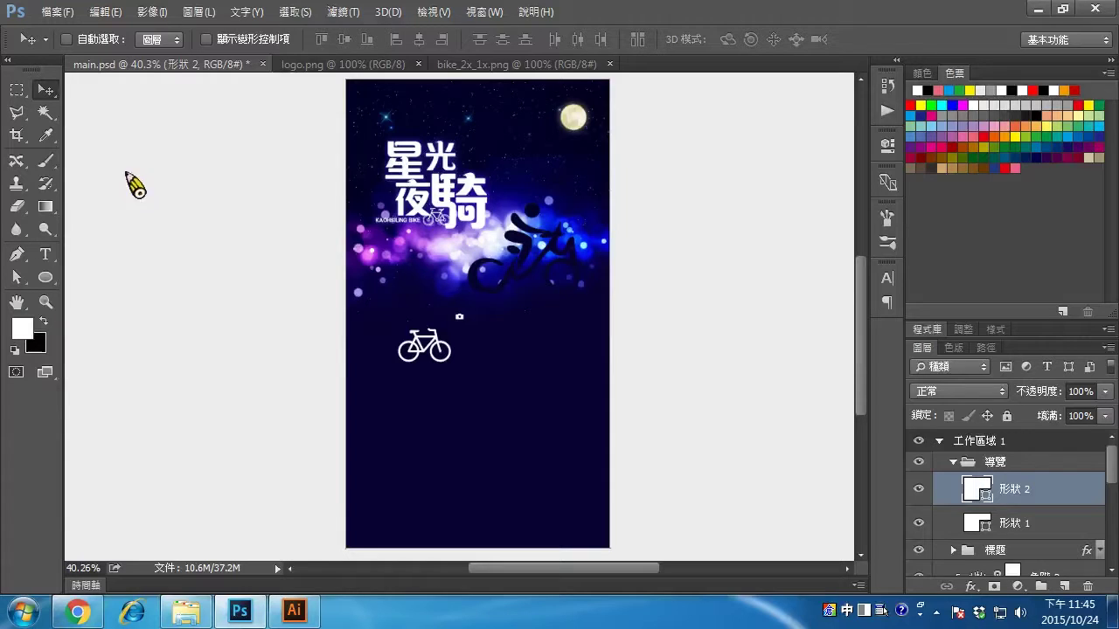
Try to resize the camera shape with Free Transform, keeping its width and height linked
{"action": "left_click", "coordinate": [105, 13]}
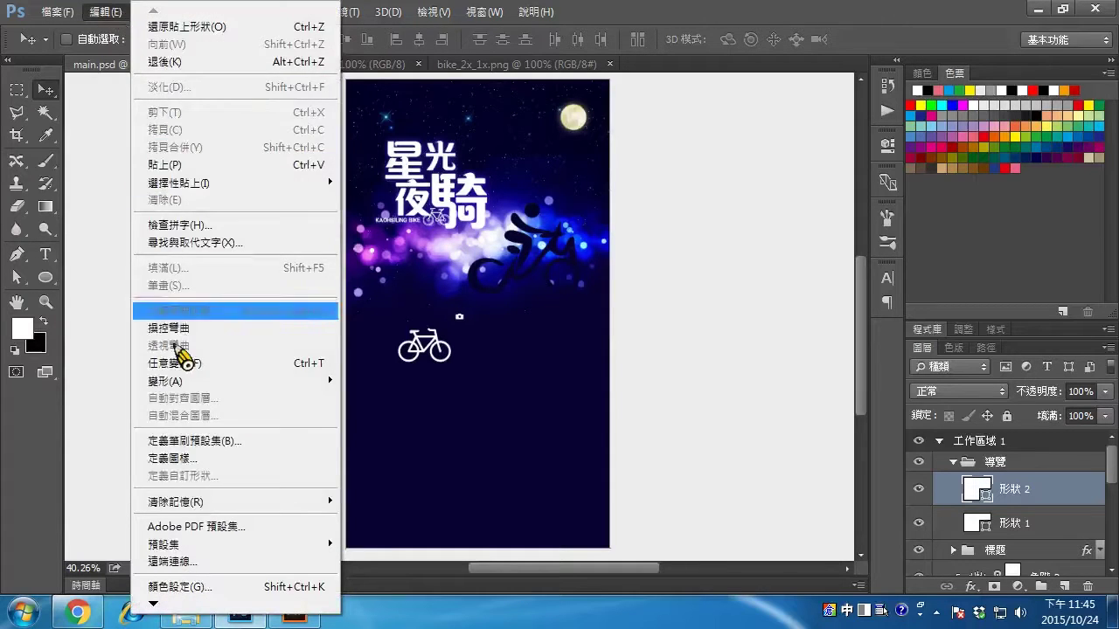
{"action": "left_click", "coordinate": [187, 361]}
{"action": "left_click", "coordinate": [332, 39]}
{"action": "left_click", "coordinate": [306, 41]}
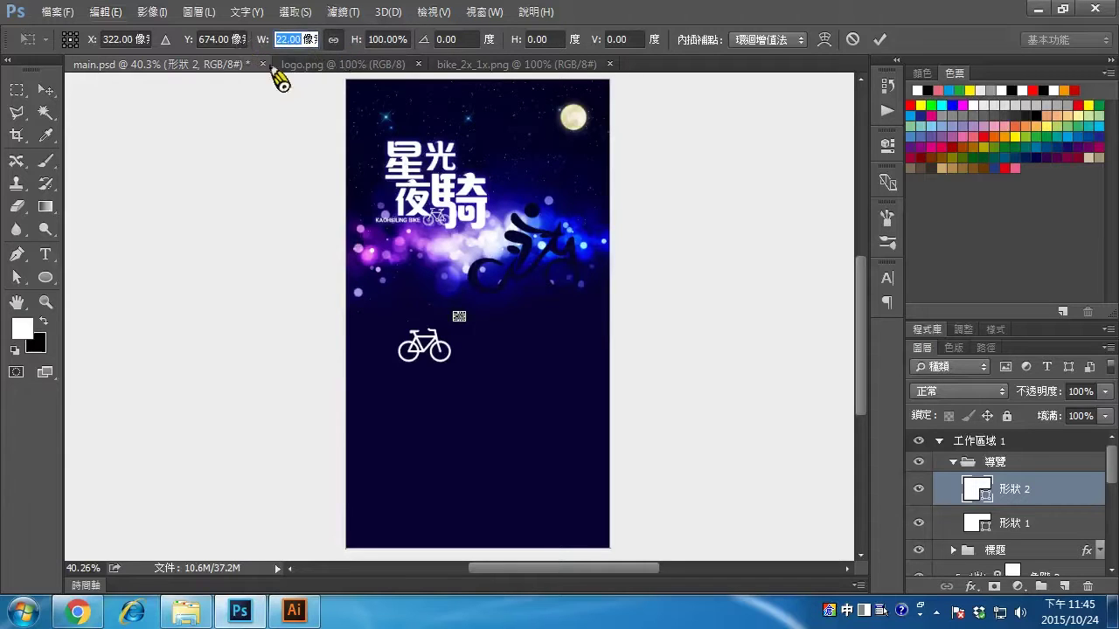
{"action": "key", "text": "Return"}
{"action": "key", "text": "Return"}
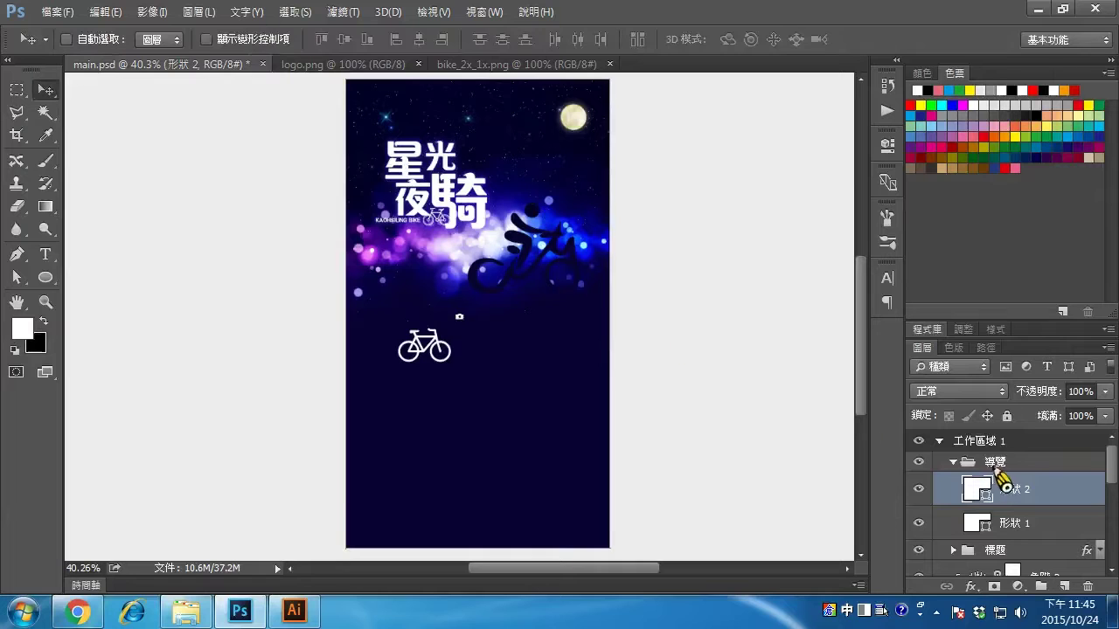
Scale the bicycle shape proportionally with Free Transform to a height of 100 px (像素)
{"action": "left_click", "coordinate": [1013, 521]}
{"action": "left_click", "coordinate": [105, 13]}
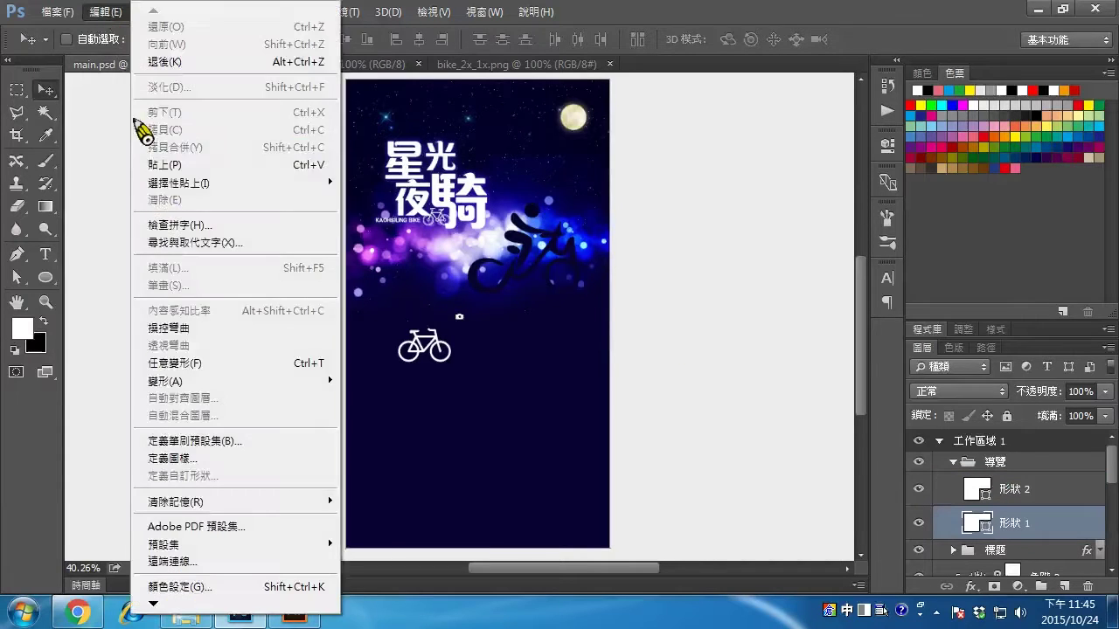
{"action": "left_click", "coordinate": [207, 364]}
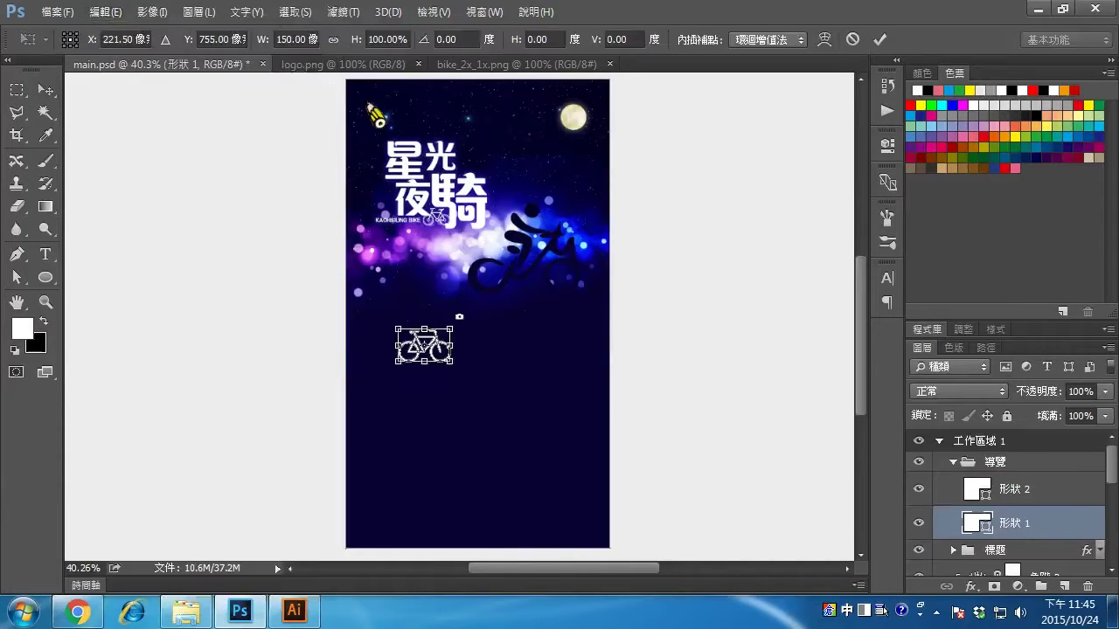
{"action": "right_click", "coordinate": [396, 41]}
{"action": "left_click", "coordinate": [403, 47]}
{"action": "left_click", "coordinate": [334, 41]}
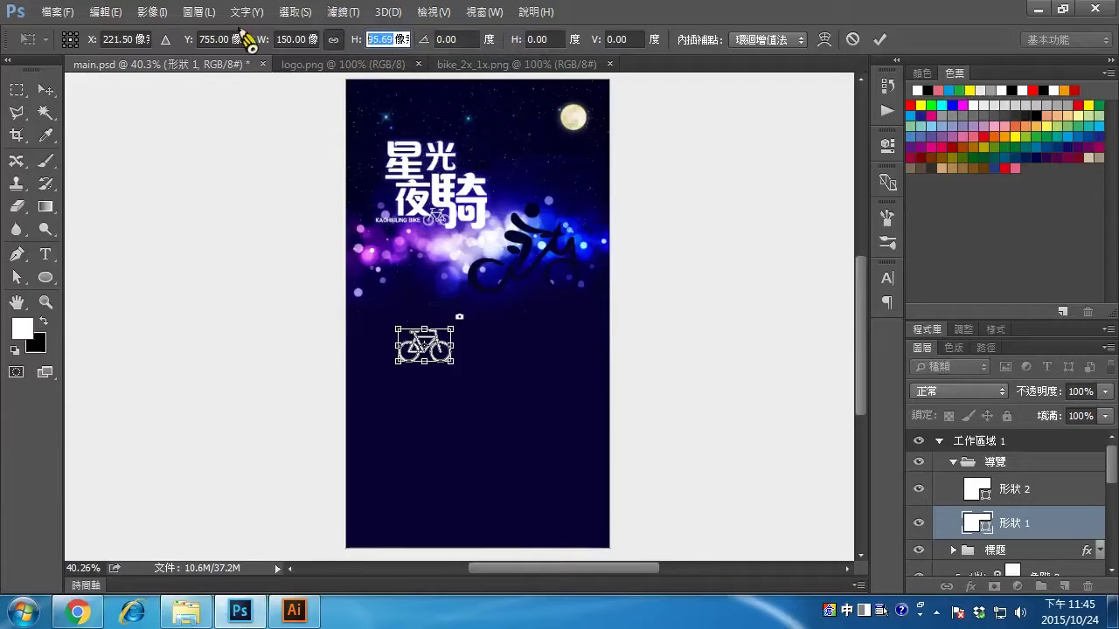
{"action": "type", "text": "100"}
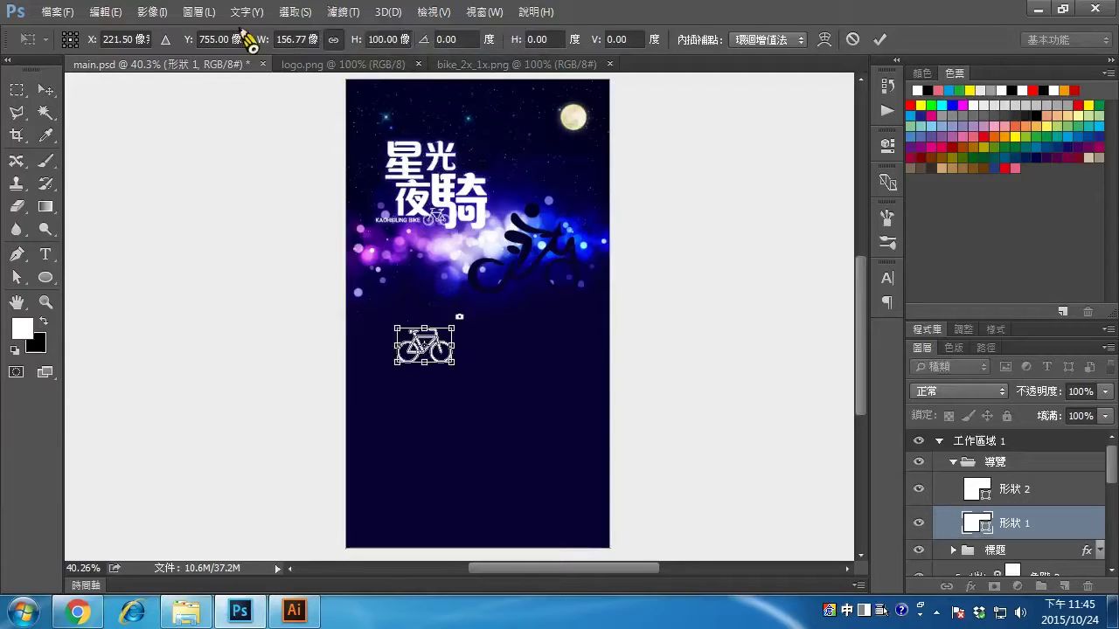
{"action": "key", "text": "Return"}
Scale the camera shape (形狀 2) proportionally with Free Transform to a height of 100 px
{"action": "left_click", "coordinate": [1040, 494]}
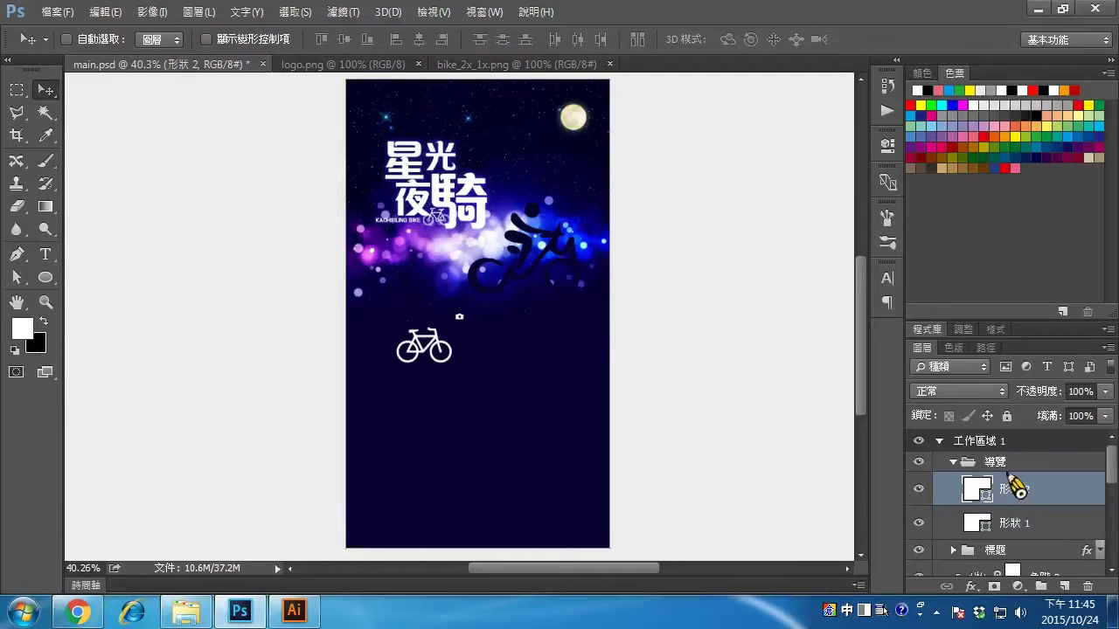
{"action": "left_click", "coordinate": [105, 13]}
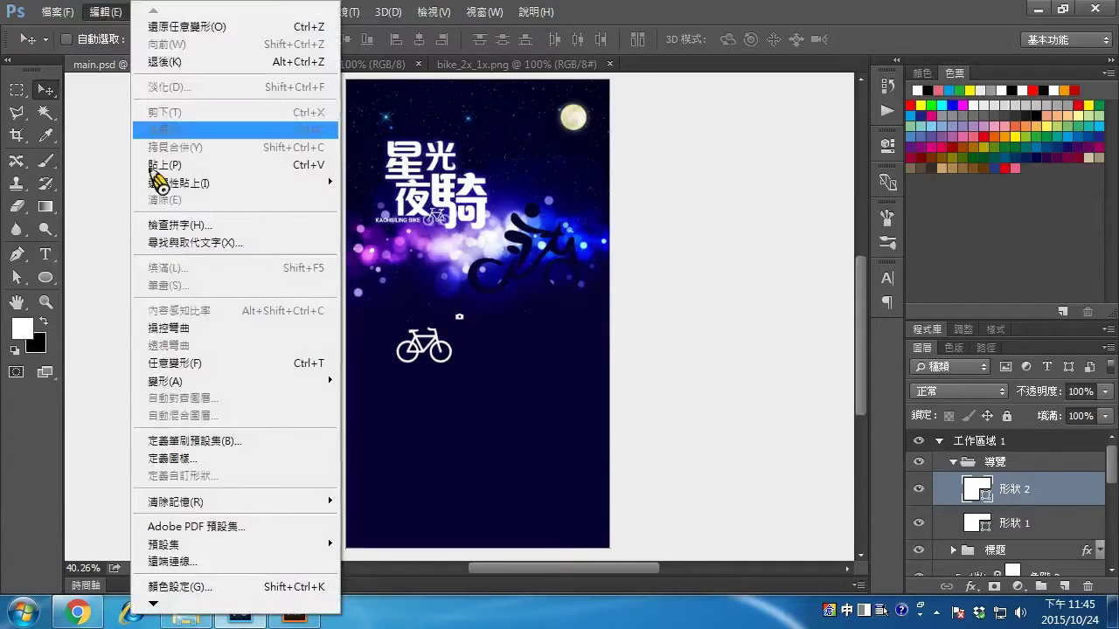
{"action": "left_click", "coordinate": [188, 363]}
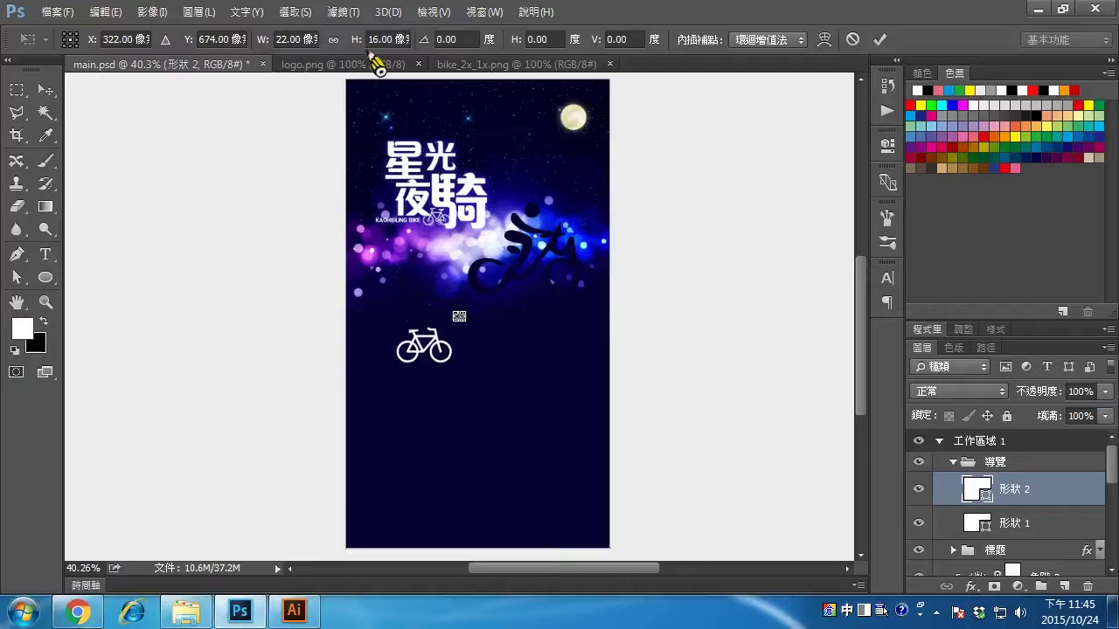
{"action": "left_click", "coordinate": [333, 40]}
{"action": "left_click", "coordinate": [400, 39]}
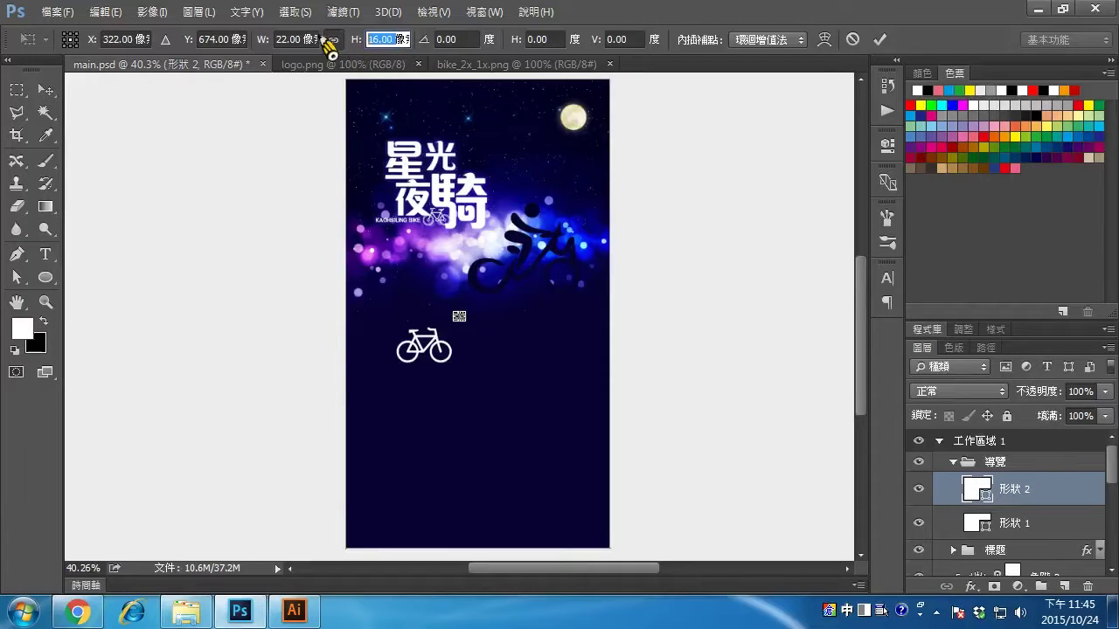
{"action": "type", "text": "100"}
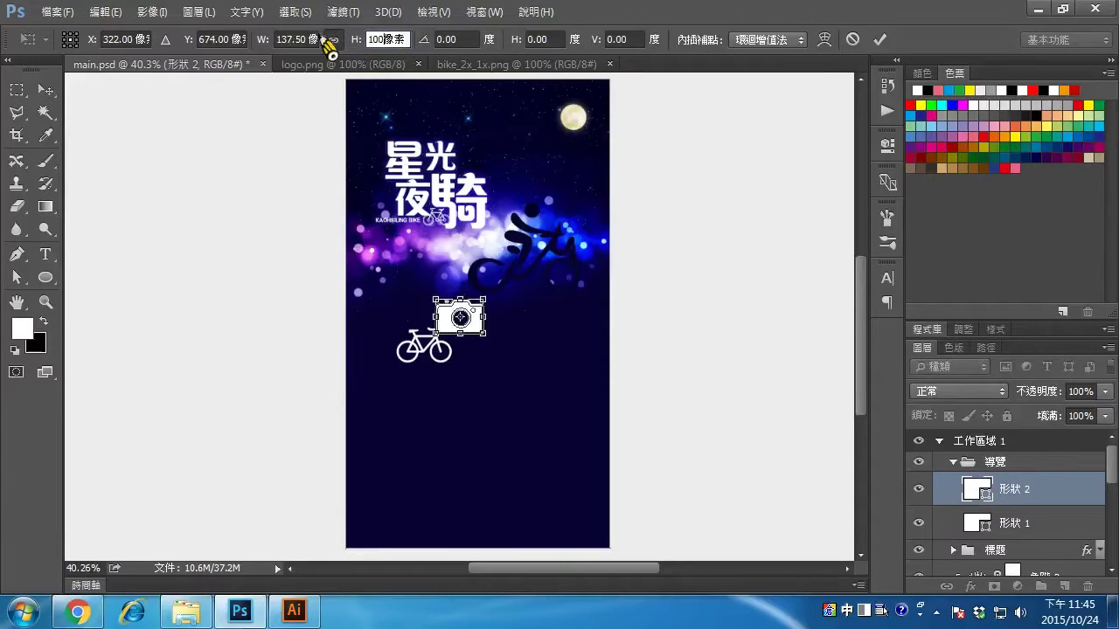
Move the camera to the right of the bicycle, vertically aligned with it, at about X 518, Y 755 px, and apply the transform
{"action": "left_click_drag", "start_coordinate": [479, 330], "coordinate": [549, 359]}
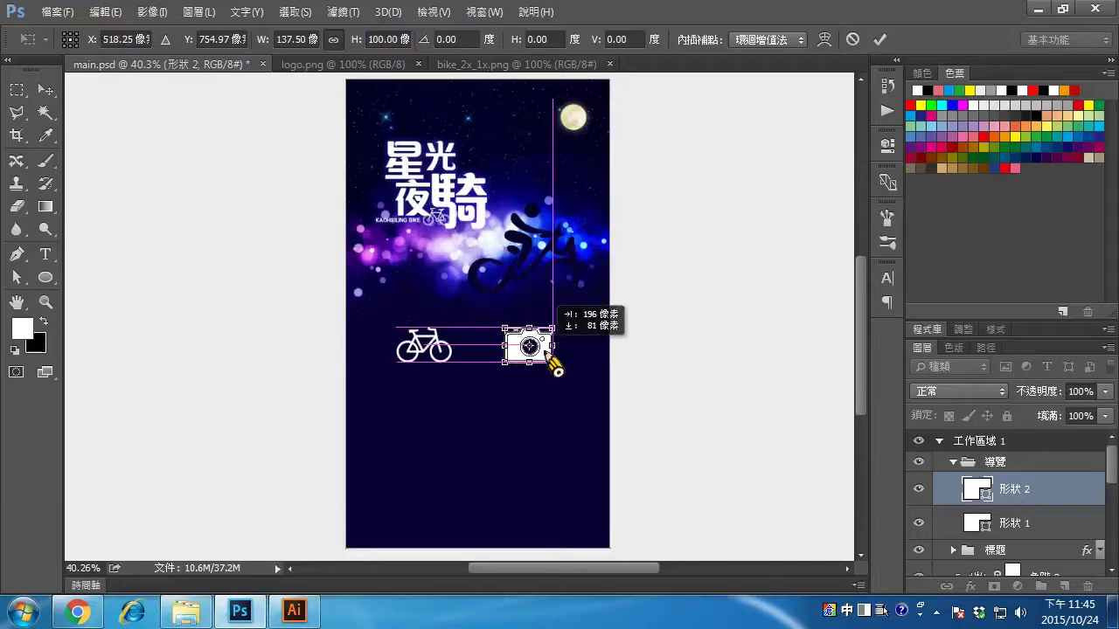
{"action": "left_click_drag", "start_coordinate": [551, 361], "coordinate": [551, 361]}
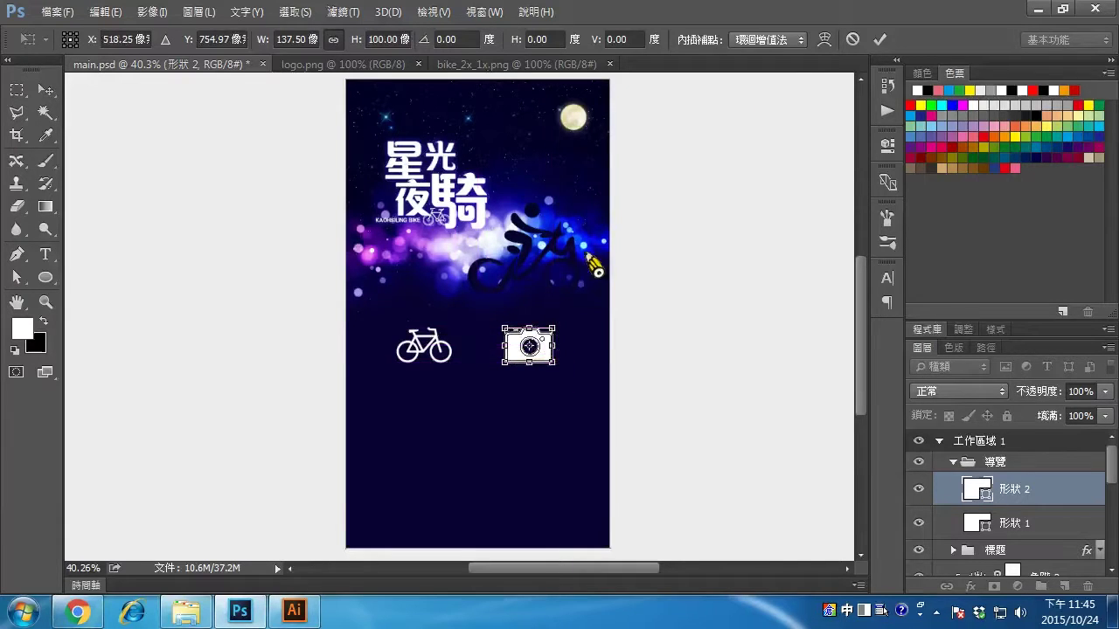
{"action": "left_click", "coordinate": [880, 40]}
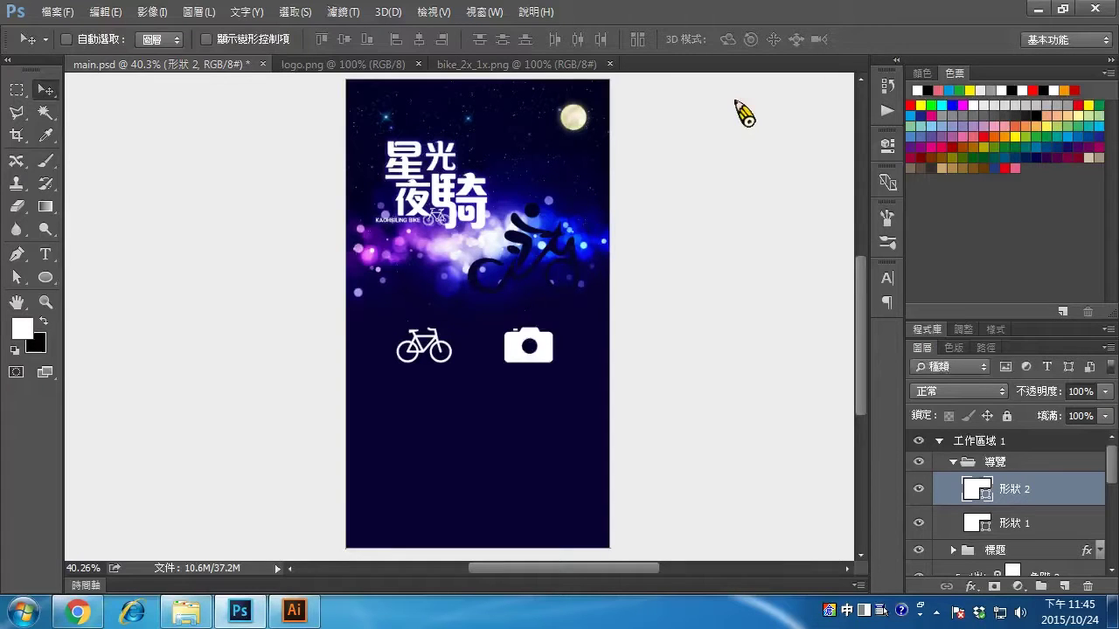
Switch to Illustrator and copy the f logo artwork in icon_facebook.svg
{"action": "left_click", "coordinate": [312, 617]}
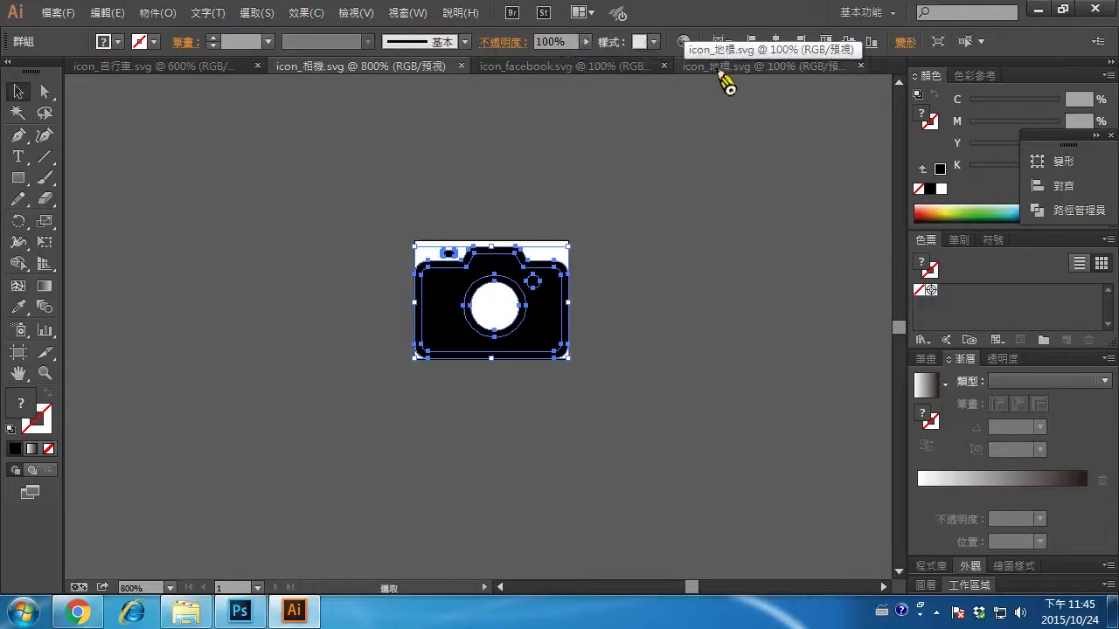
{"action": "left_click", "coordinate": [626, 66]}
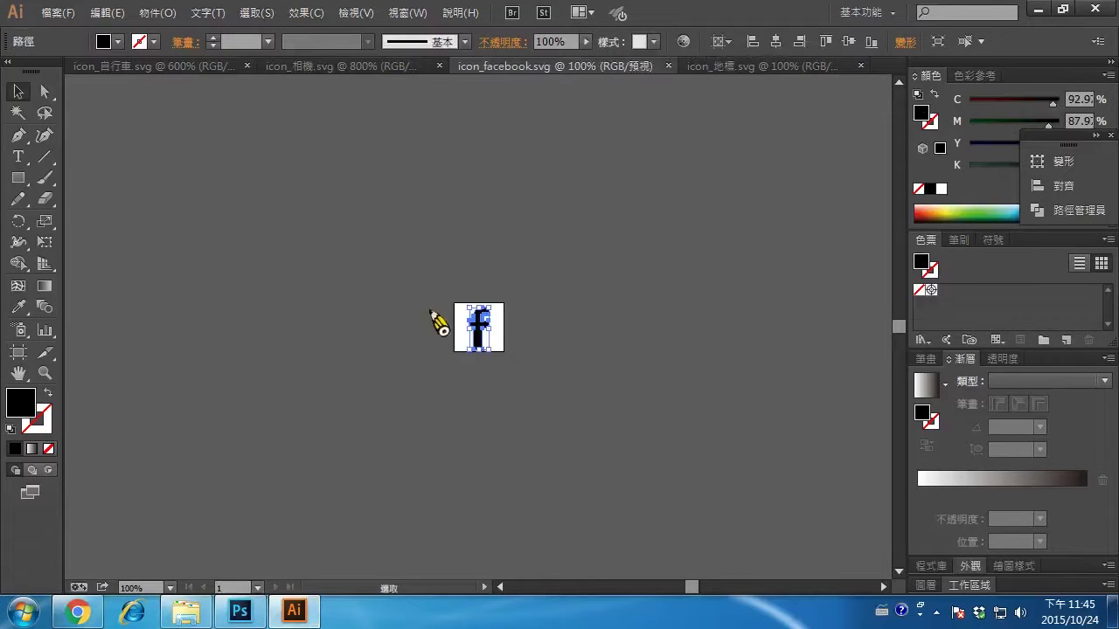
{"action": "left_click", "coordinate": [116, 12]}
{"action": "left_click", "coordinate": [180, 76]}
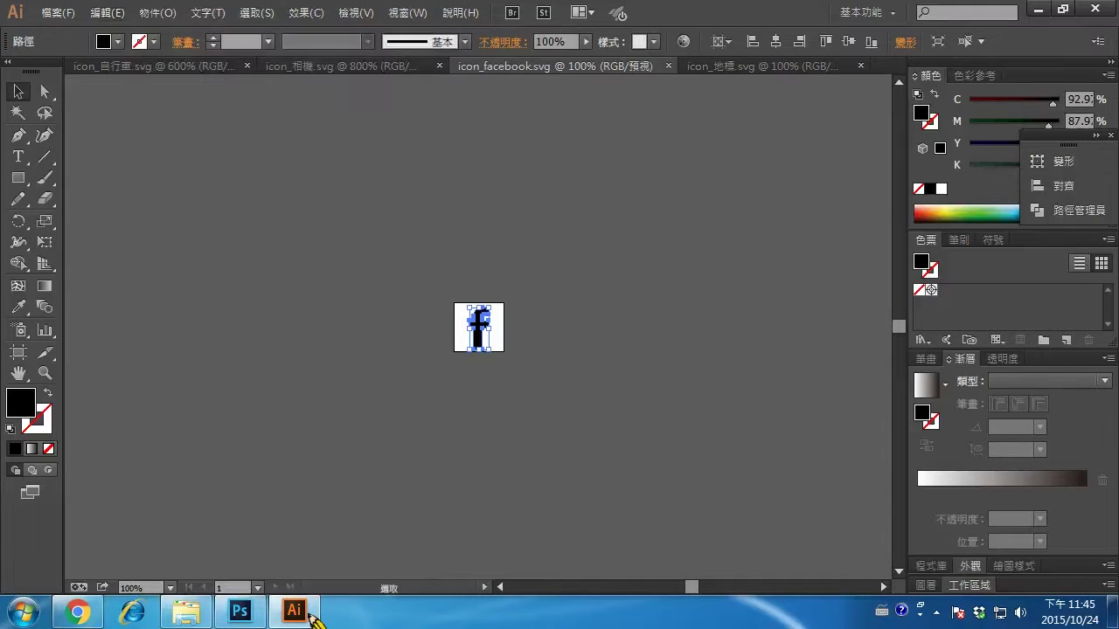
Switch to Photoshop and paste the copied Facebook logo into the 導覽 group as a shape layer (形狀圖層)
{"action": "left_click", "coordinate": [249, 612]}
{"action": "left_click", "coordinate": [106, 13]}
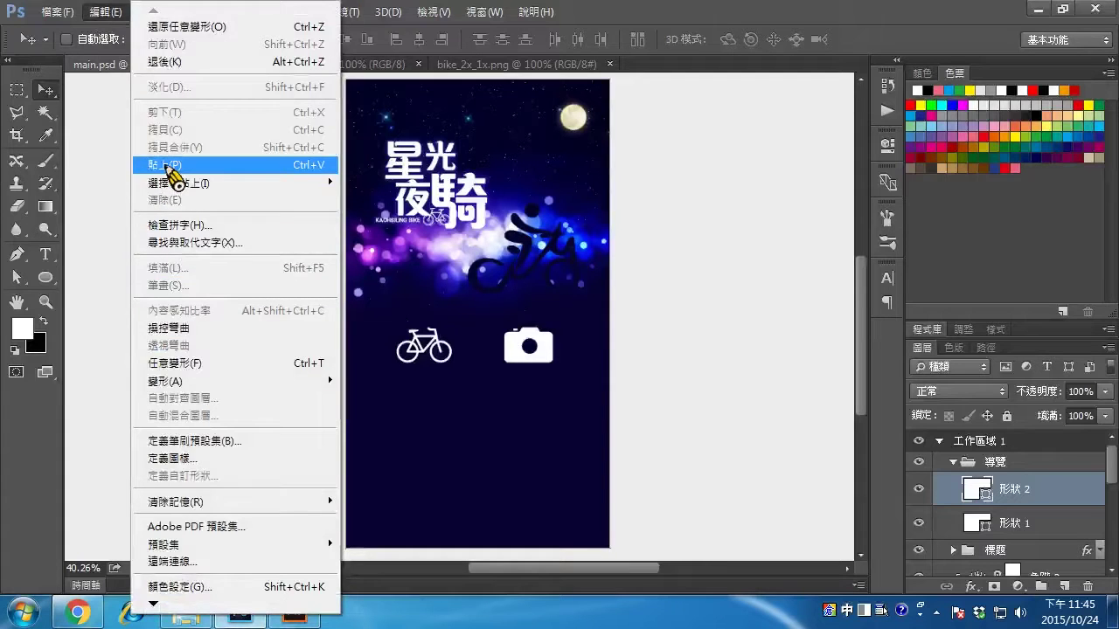
{"action": "left_click", "coordinate": [170, 166]}
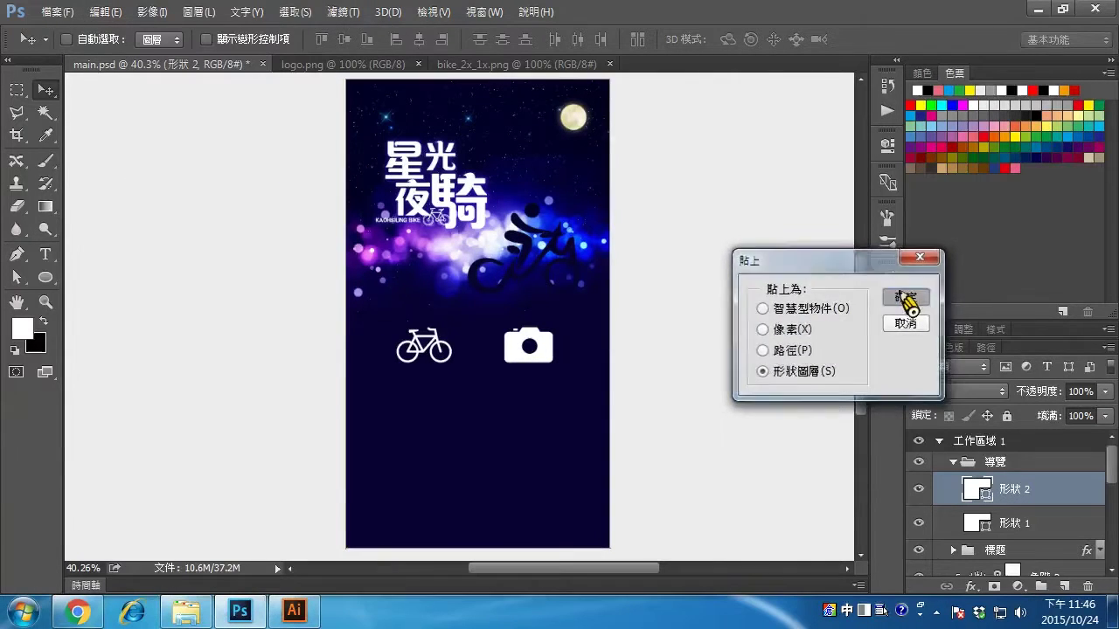
{"action": "key", "text": "Return"}
Scale the Facebook shape proportionally to a height of 100 px and move it directly below the bicycle
{"action": "left_click", "coordinate": [106, 12]}
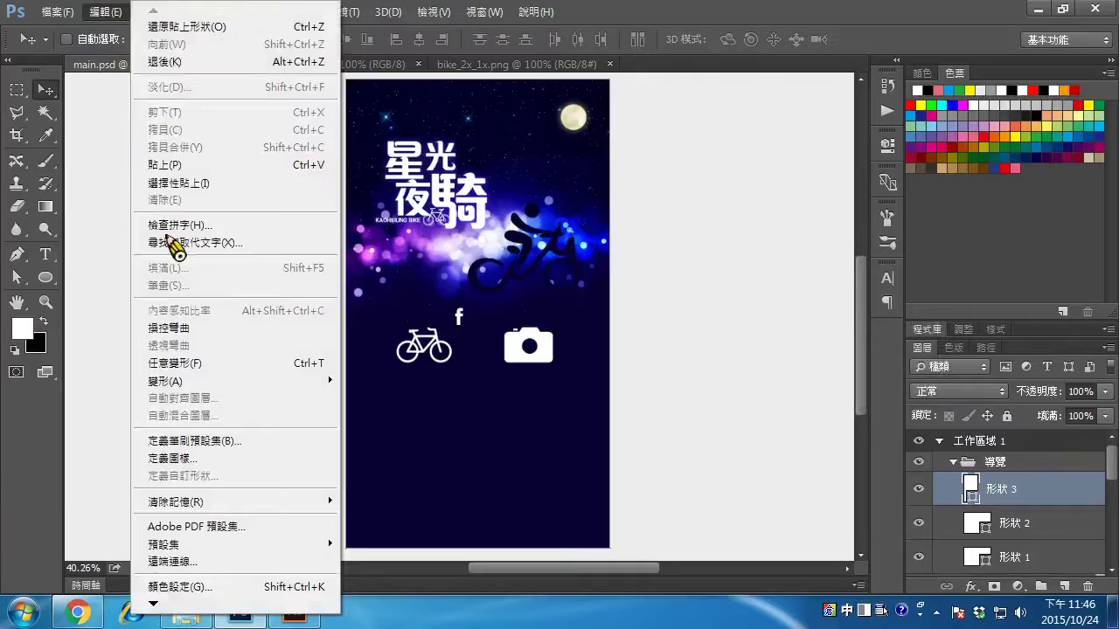
{"action": "left_click", "coordinate": [199, 362]}
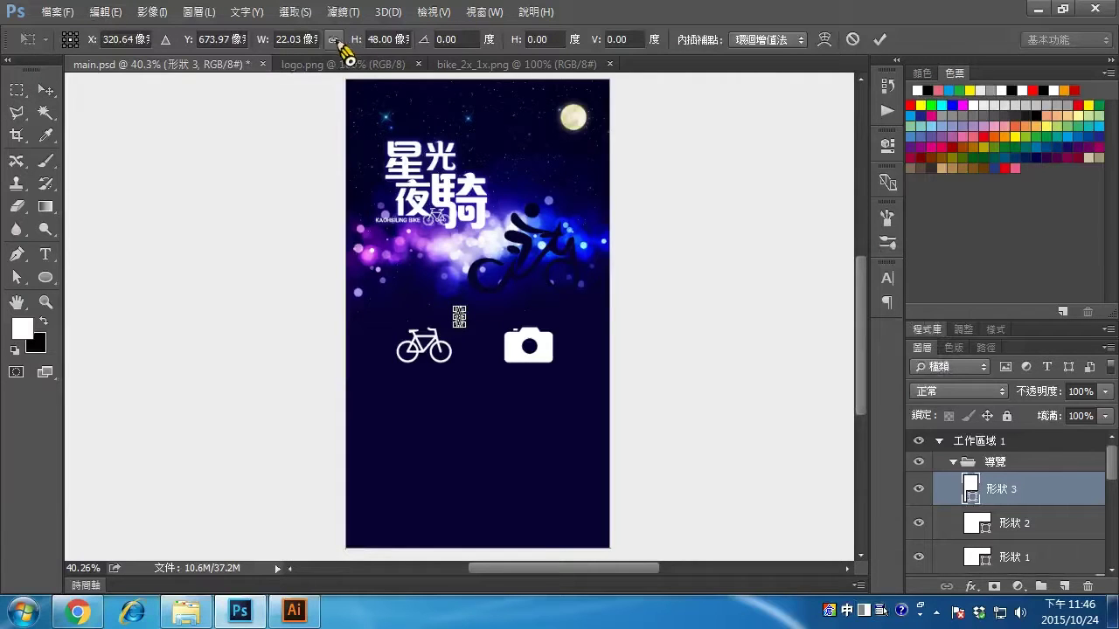
{"action": "left_click", "coordinate": [334, 40]}
{"action": "type", "text": "100"}
{"action": "key", "text": "Return"}
{"action": "key", "text": "Return"}
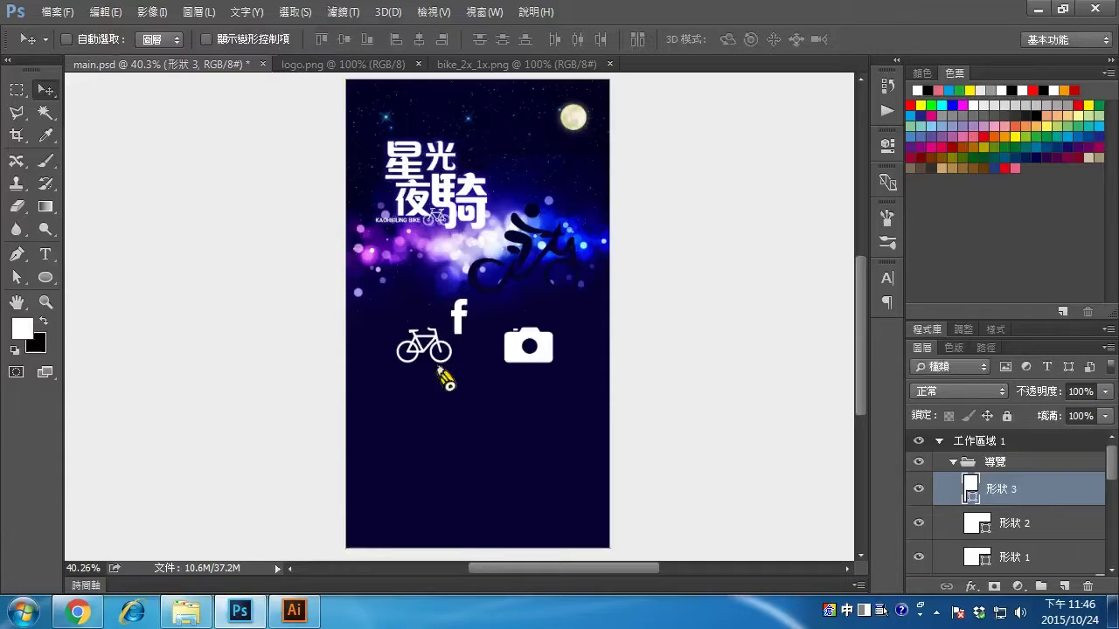
{"action": "left_click_drag", "start_coordinate": [471, 377], "coordinate": [432, 453]}
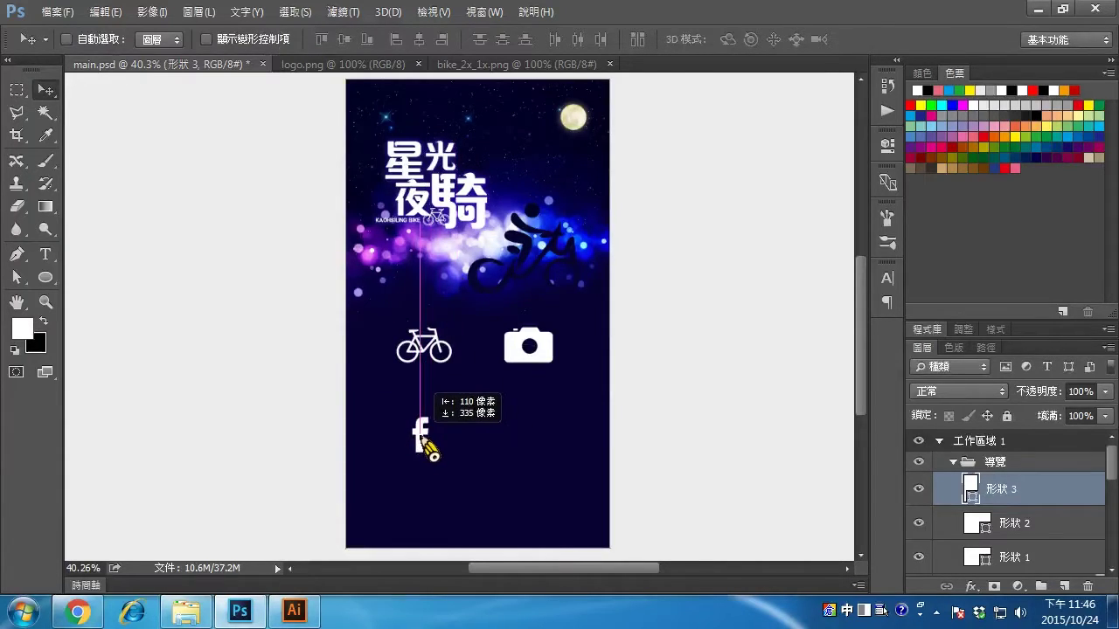
{"action": "left_click_drag", "start_coordinate": [428, 447], "coordinate": [434, 448]}
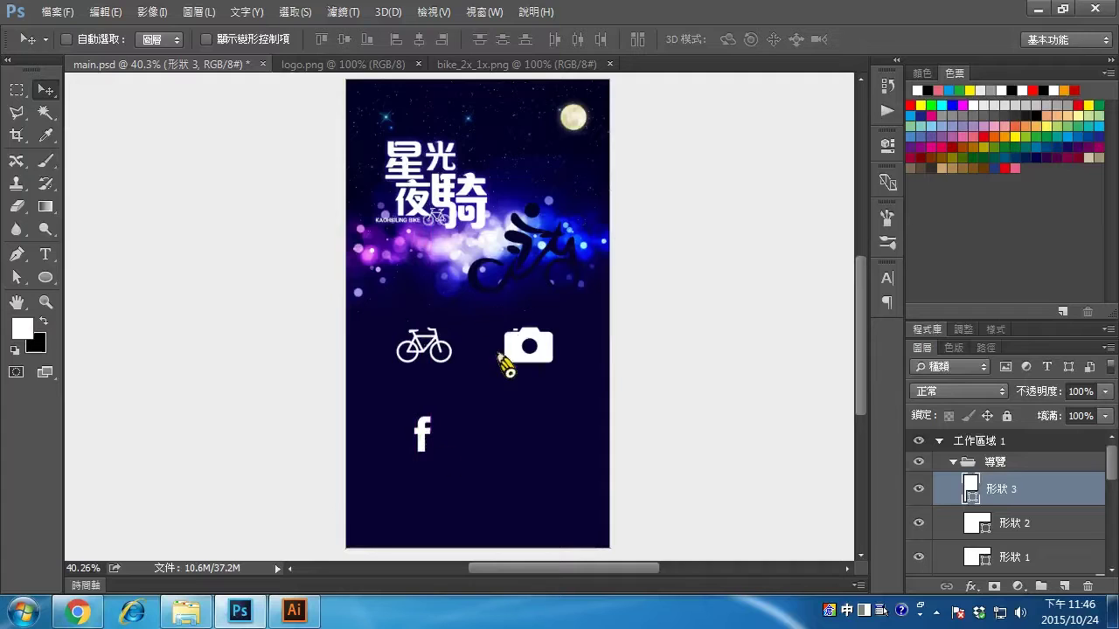
Switch to Illustrator and copy the entire map pin artwork in icon_地標.svg
{"action": "left_click", "coordinate": [295, 610]}
{"action": "left_click", "coordinate": [727, 68]}
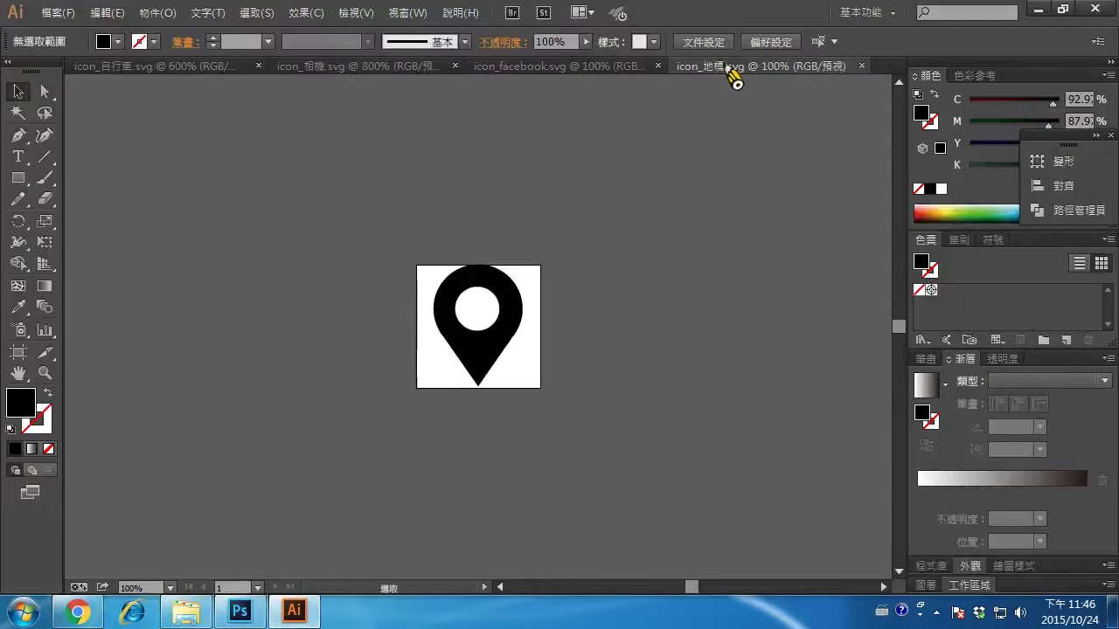
{"action": "left_click_drag", "start_coordinate": [411, 257], "coordinate": [561, 435]}
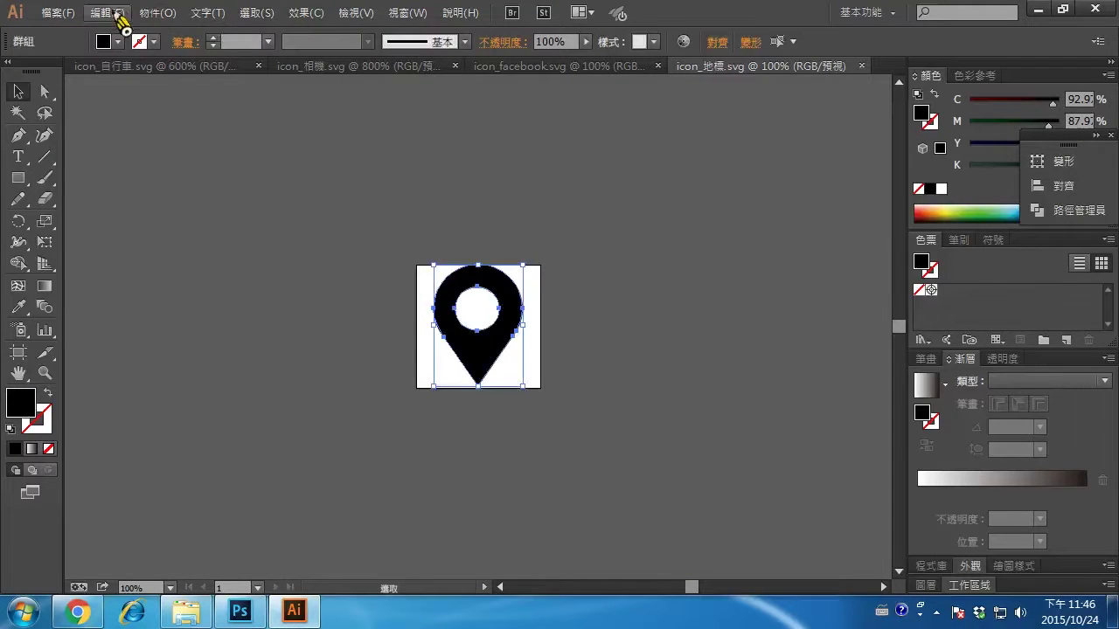
{"action": "left_click", "coordinate": [111, 13]}
{"action": "left_click", "coordinate": [88, 76]}
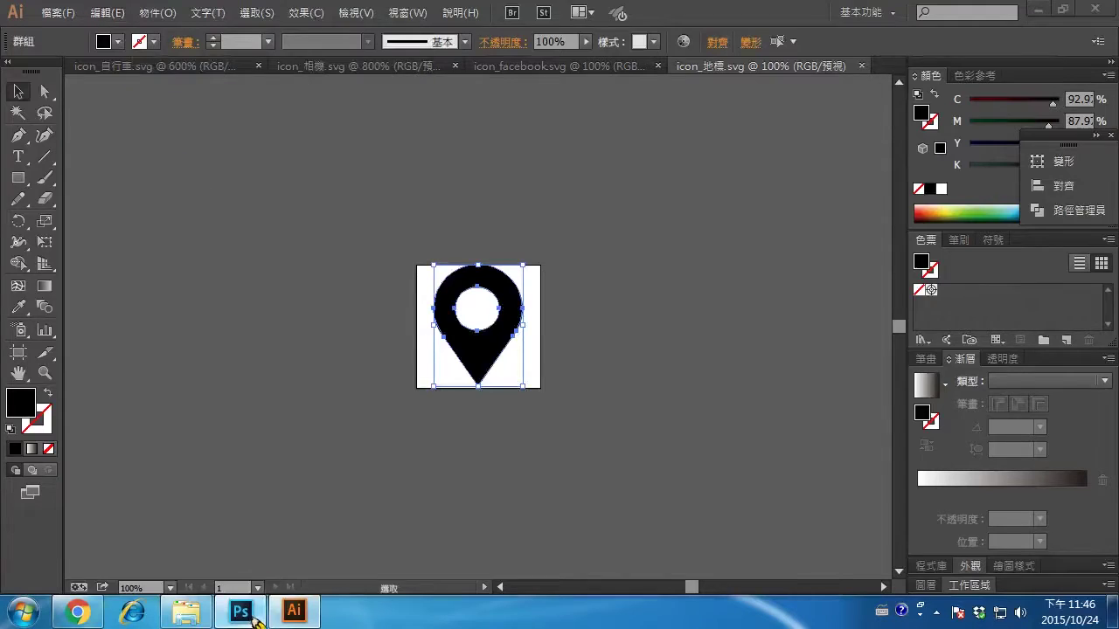
Switch to Photoshop and paste the copied map pin into the 導覽 group as a shape layer (形狀圖層)
{"action": "left_click", "coordinate": [240, 610]}
{"action": "left_click", "coordinate": [106, 11]}
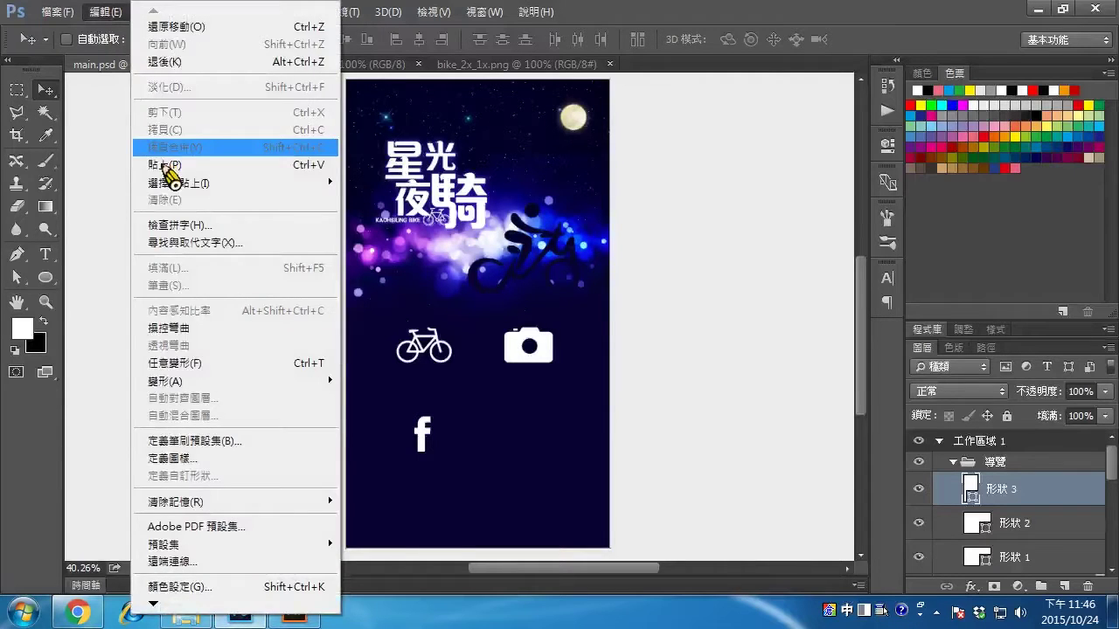
{"action": "left_click", "coordinate": [166, 165]}
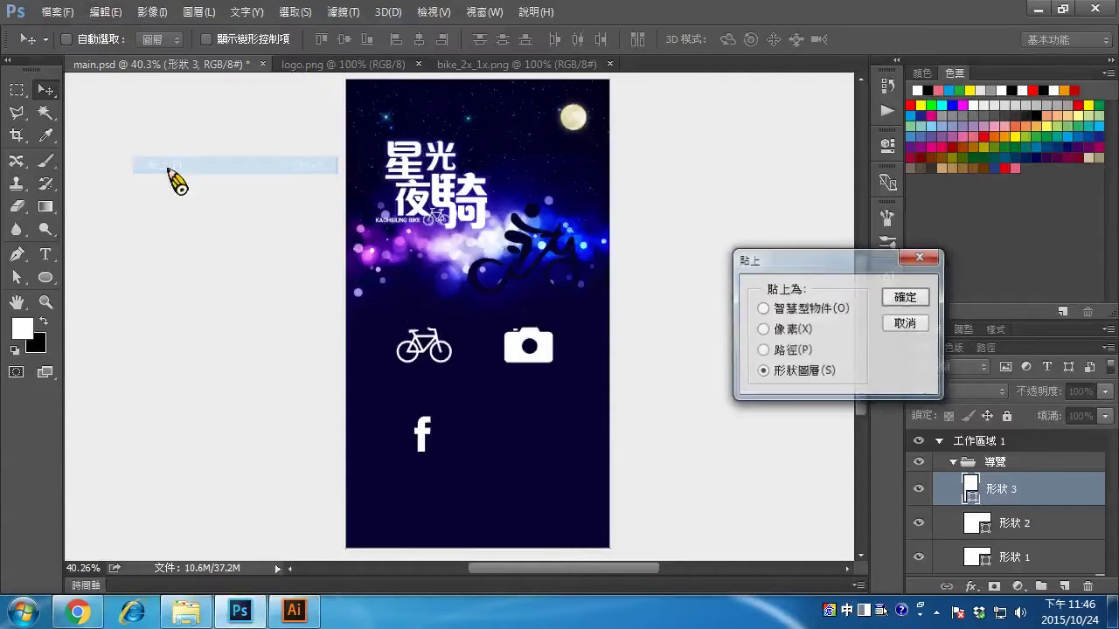
{"action": "left_click", "coordinate": [906, 297]}
Scale the map pin shape proportionally to a height of 100 px and move it below the camera, level with the Facebook logo
{"action": "left_click", "coordinate": [109, 14]}
{"action": "left_click", "coordinate": [212, 364]}
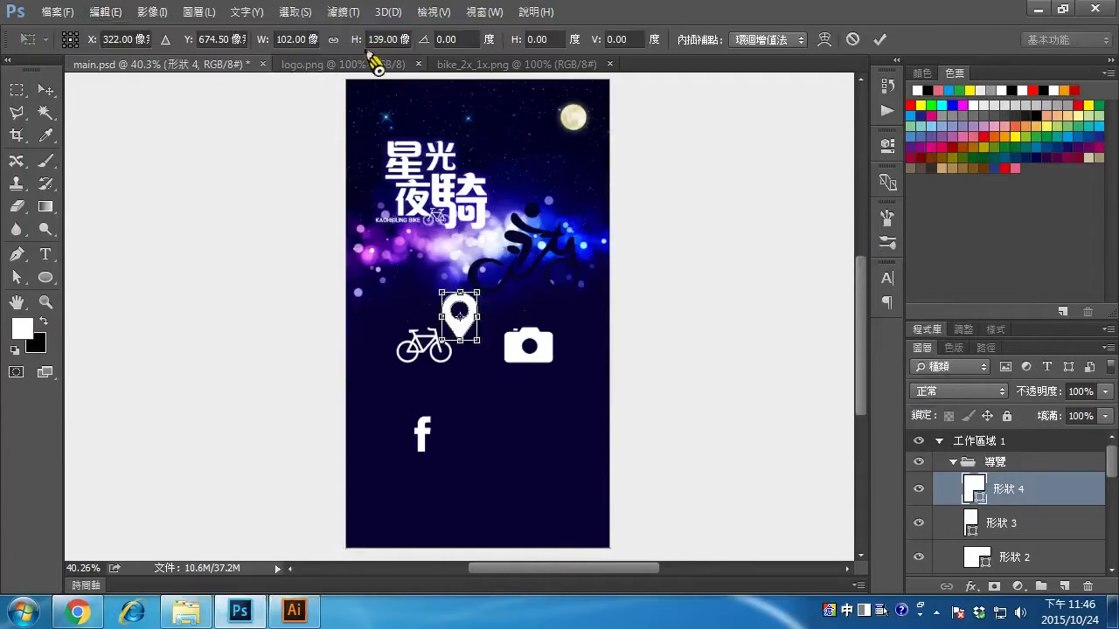
{"action": "left_click", "coordinate": [402, 44]}
{"action": "type", "text": "100"}
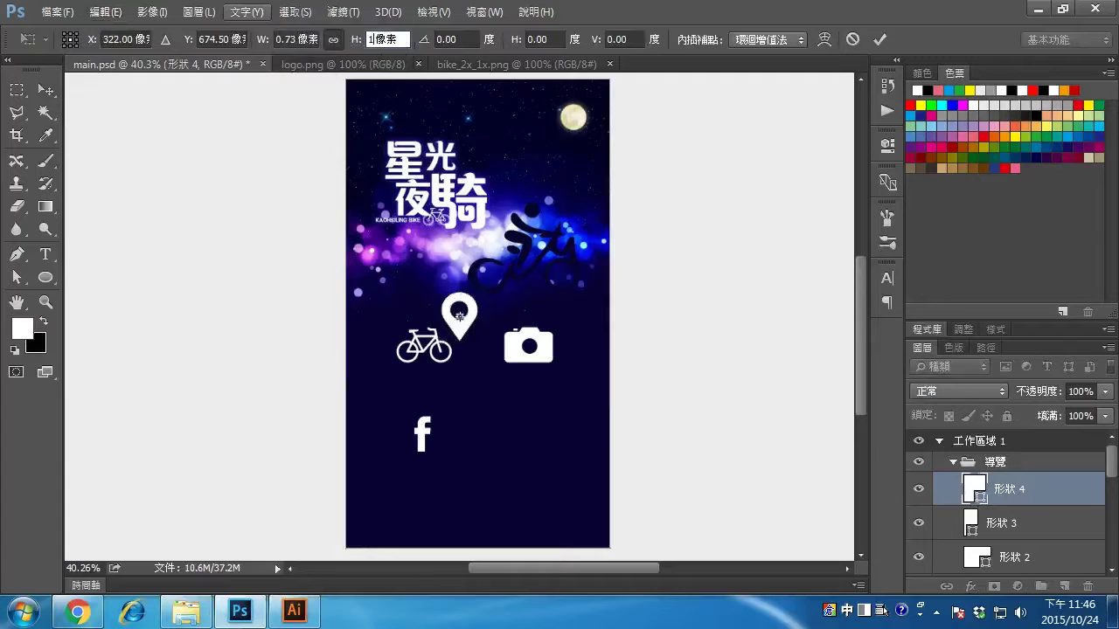
{"action": "key", "text": "Return"}
{"action": "key", "text": "Return"}
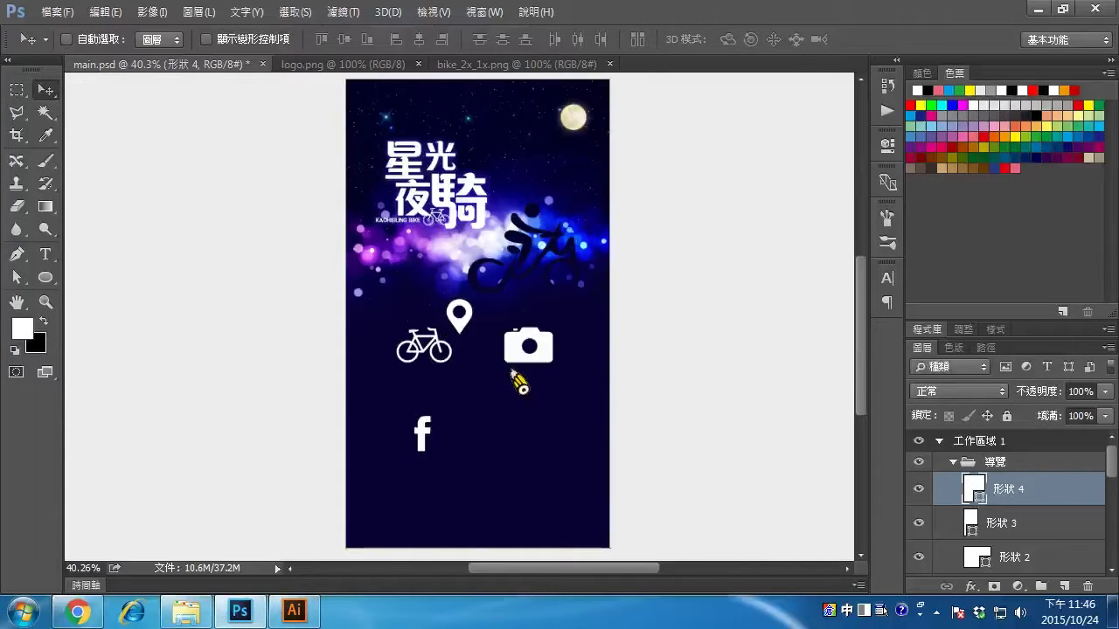
{"action": "left_click_drag", "start_coordinate": [461, 323], "coordinate": [530, 446]}
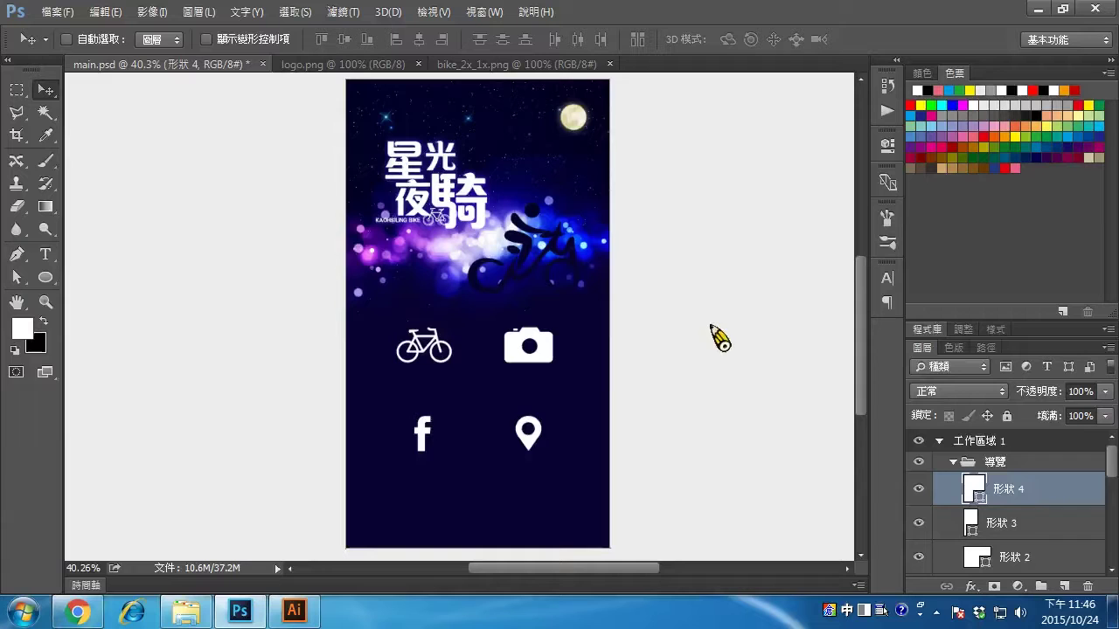
Check the spacing between the map pin and the other icons using the Move tool with temporary auto-select (自動選取)
{"action": "key", "text": "ctrl"}
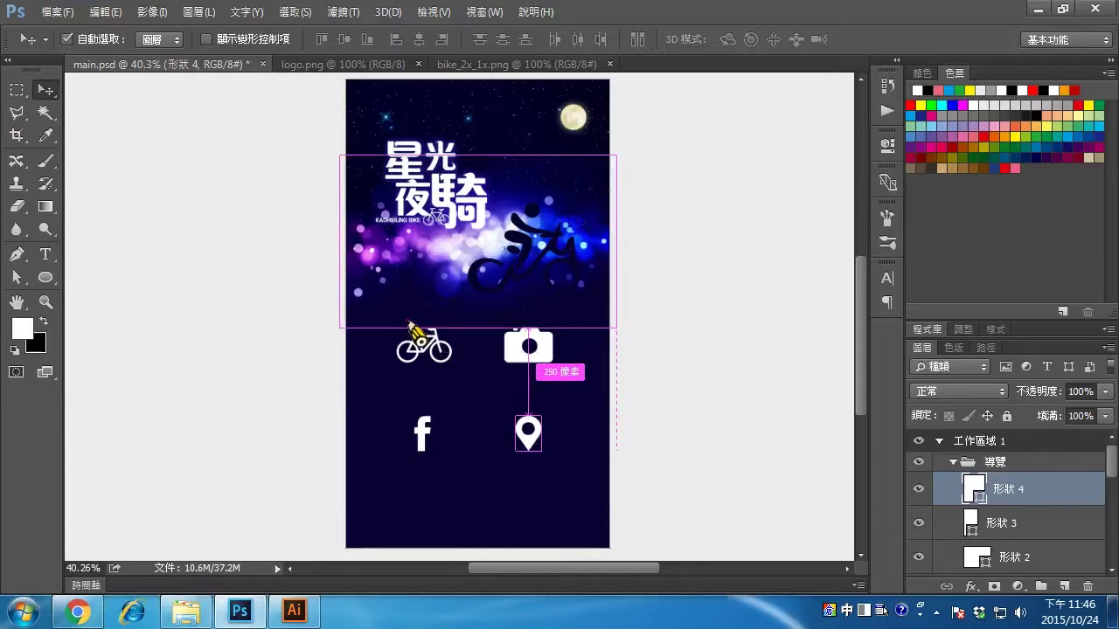
{"action": "left_click_drag", "start_coordinate": [392, 321], "coordinate": [469, 391]}
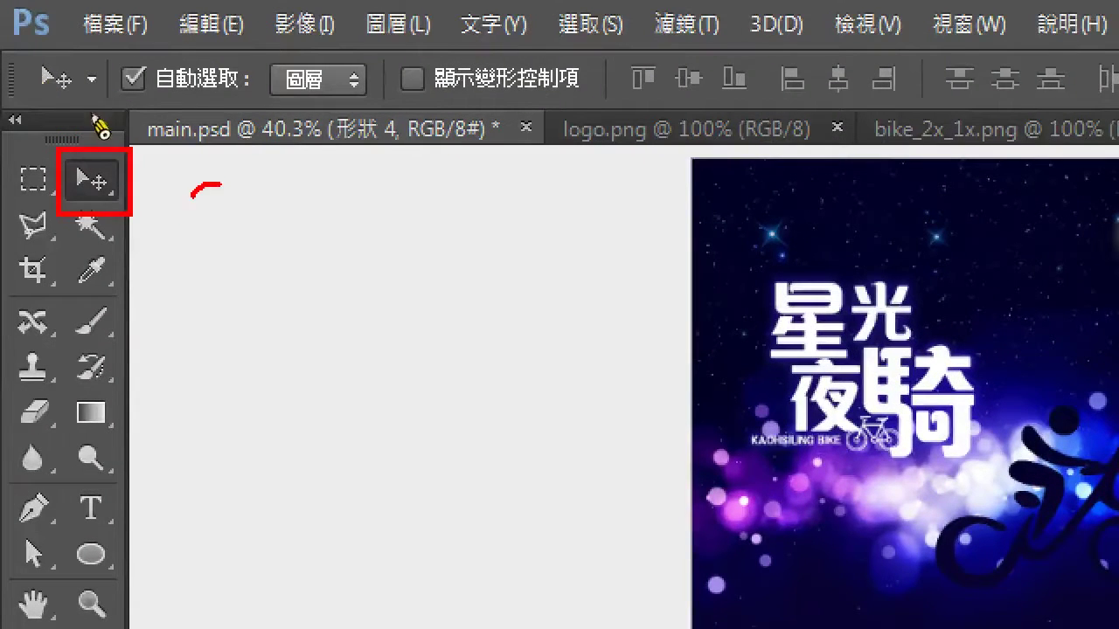
{"action": "left_click", "coordinate": [133, 79]}
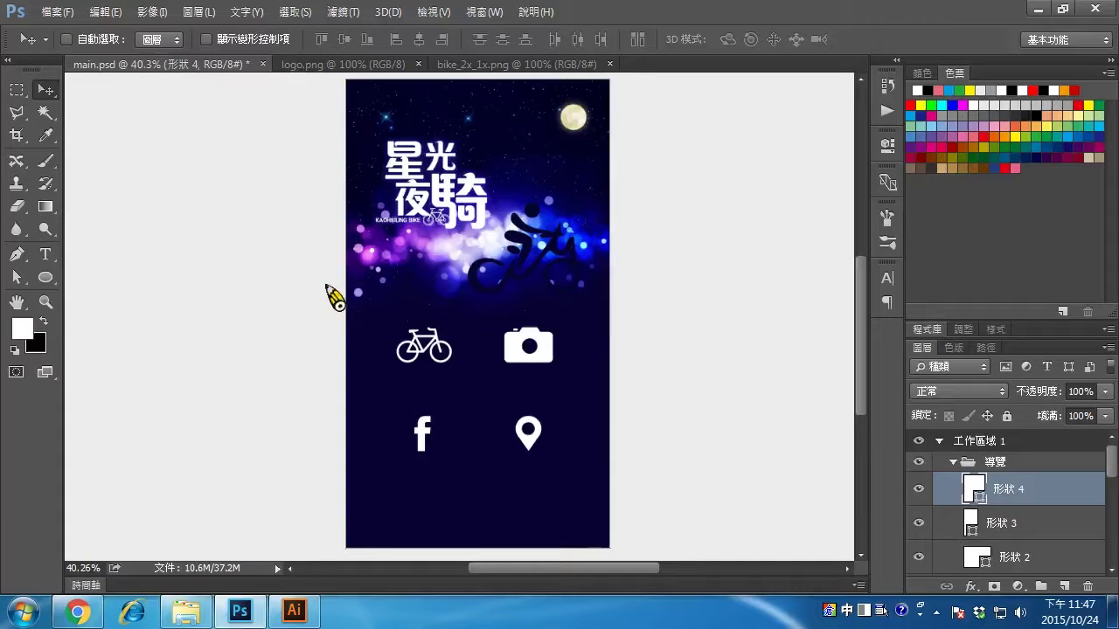
{"action": "key", "text": "ctrl"}
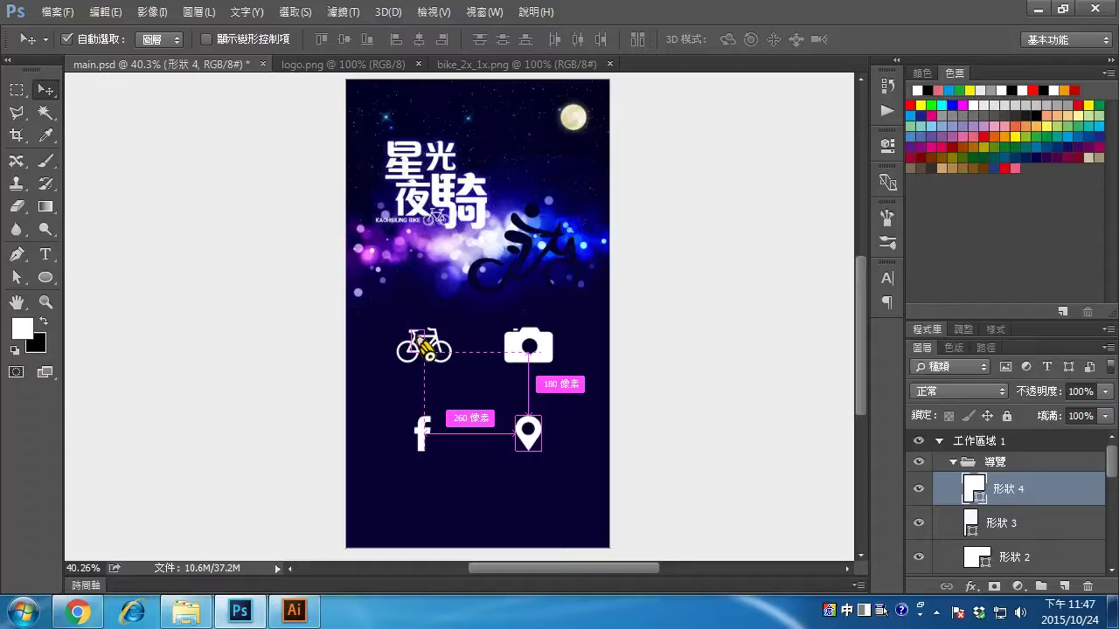
Select the bicycle icon's shape layer on the canvas and rename it 自行車
{"action": "left_click", "coordinate": [426, 350]}
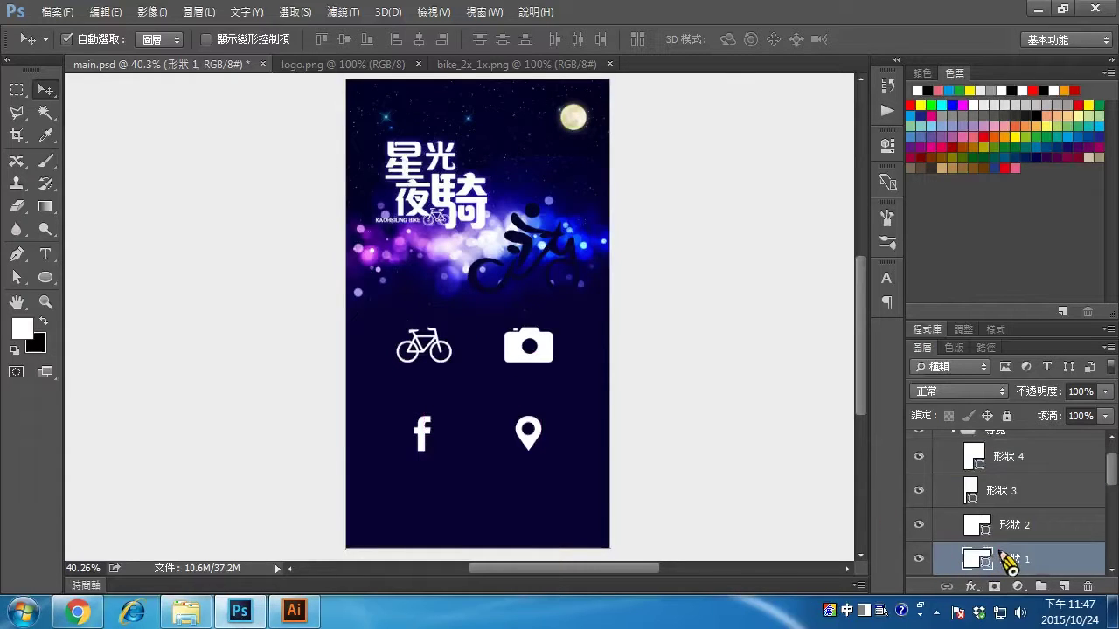
{"action": "key", "text": "ctrl"}
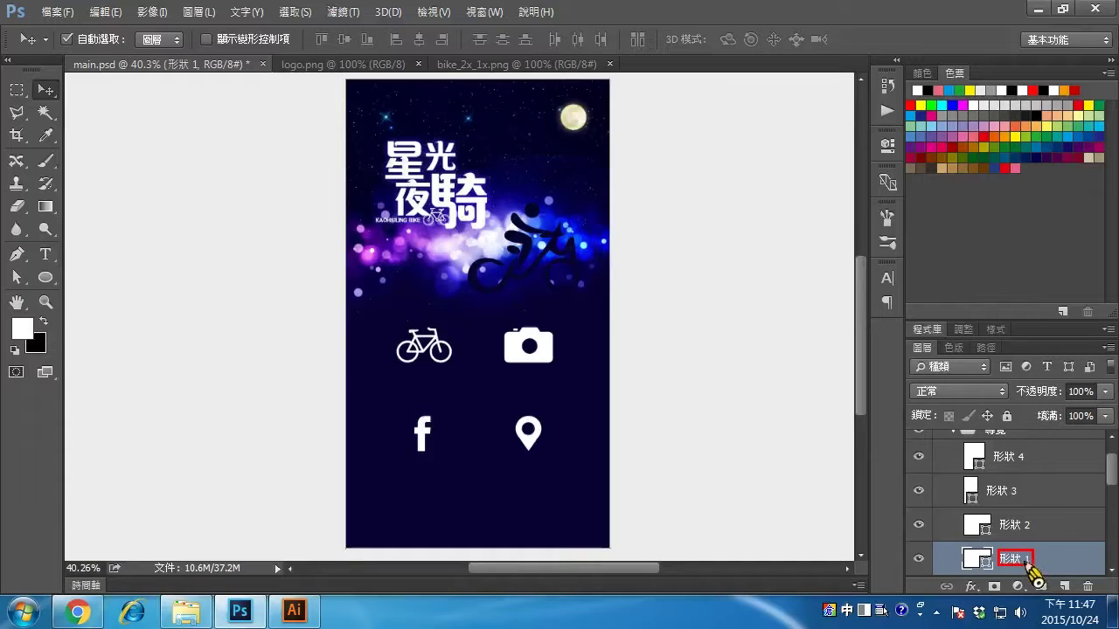
{"action": "double_click", "coordinate": [1014, 560]}
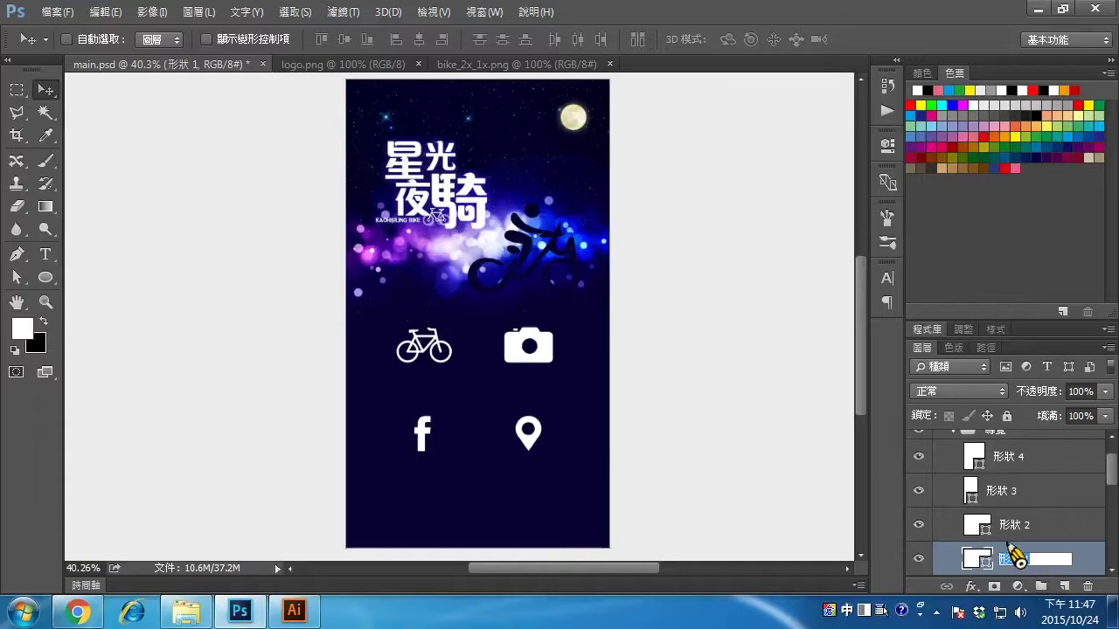
{"action": "type", "text": "白底"}
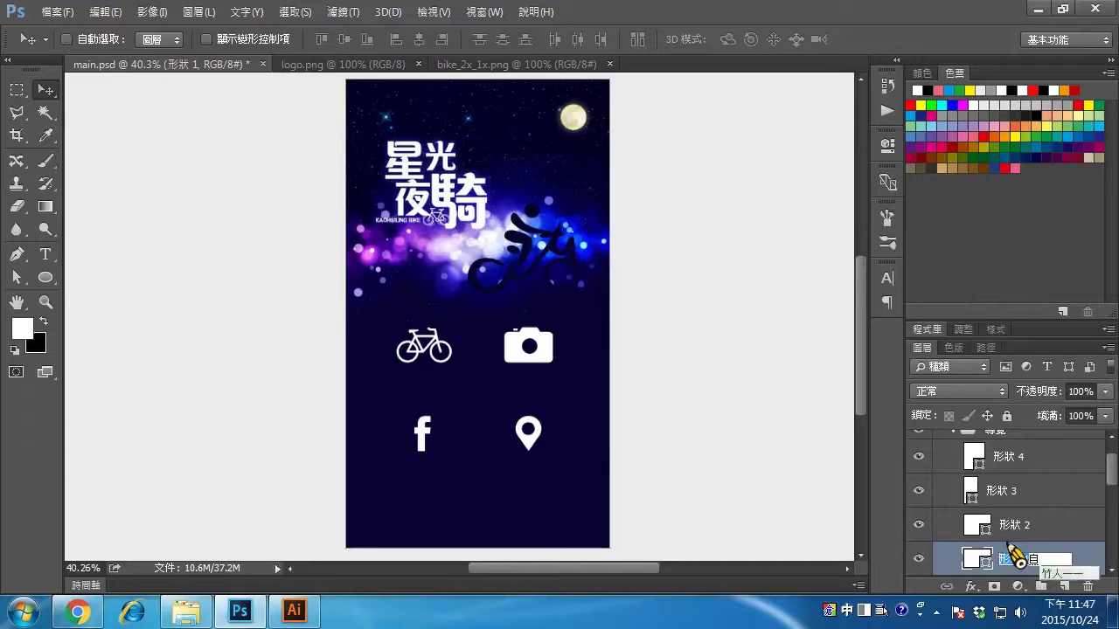
{"action": "key", "text": "Return"}
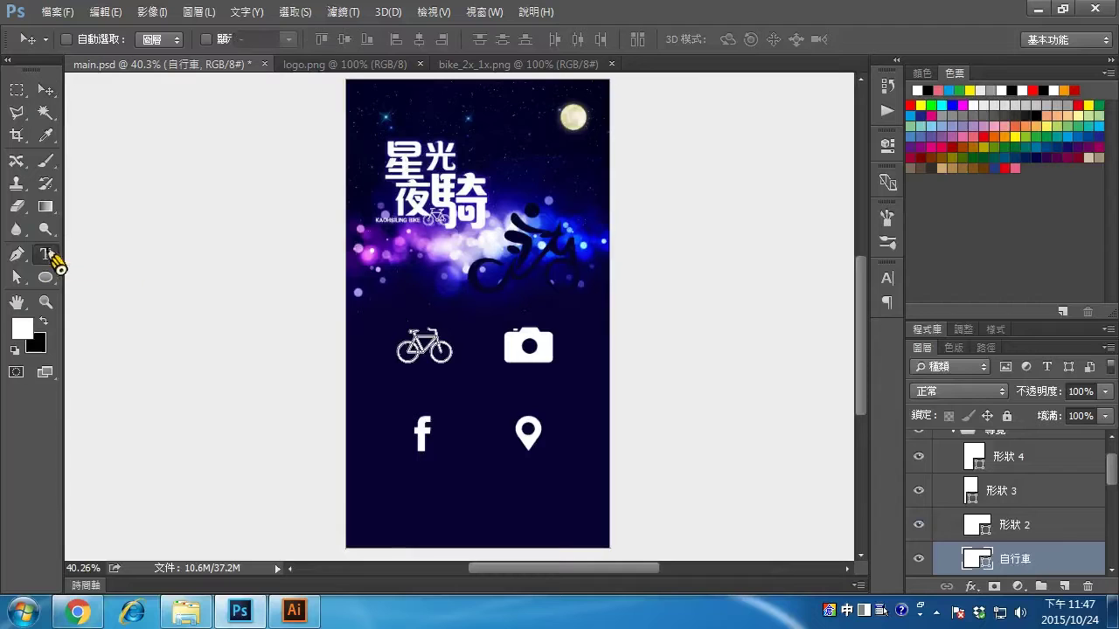
Add the horizontal text label 租賃地點 in white just below the bicycle icon
{"action": "left_click", "coordinate": [46, 255]}
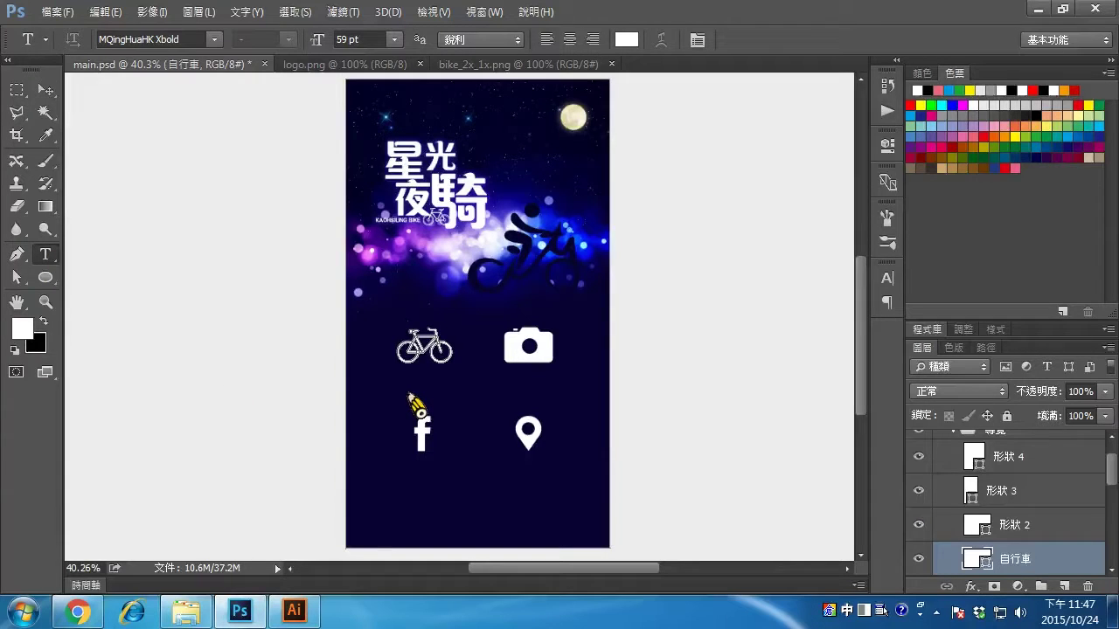
{"action": "left_click", "coordinate": [408, 393]}
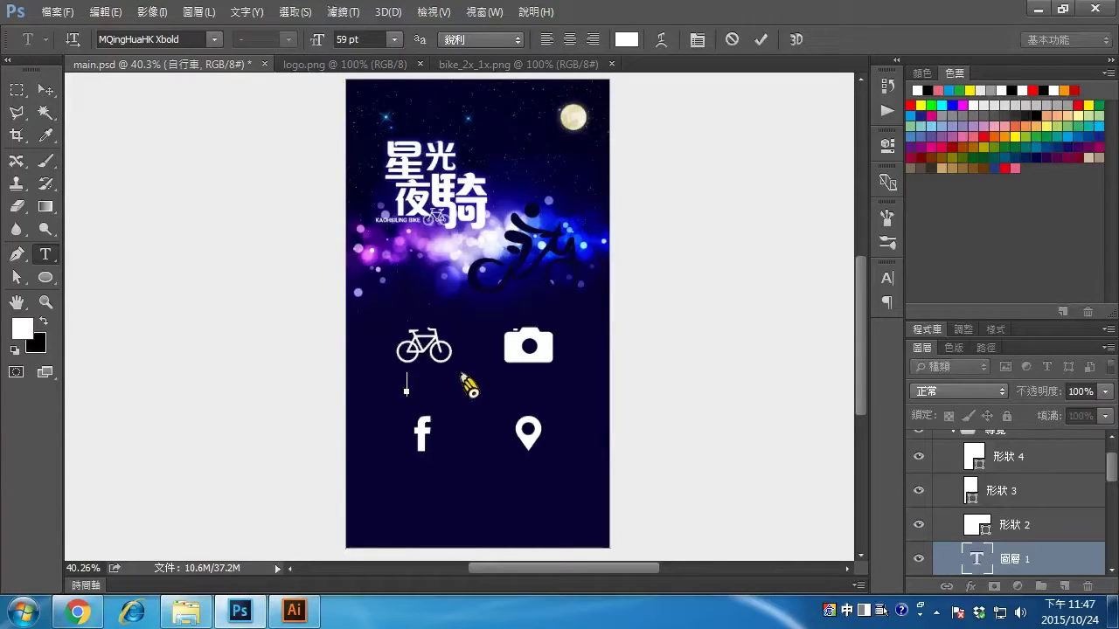
{"action": "type", "text": "租"}
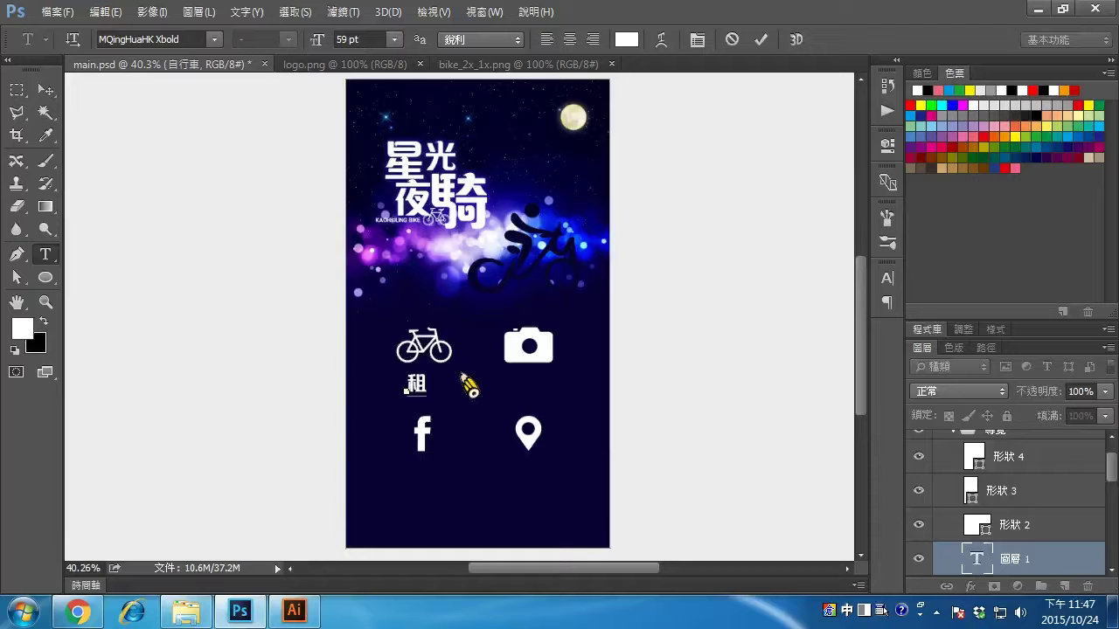
{"action": "type", "text": "任"}
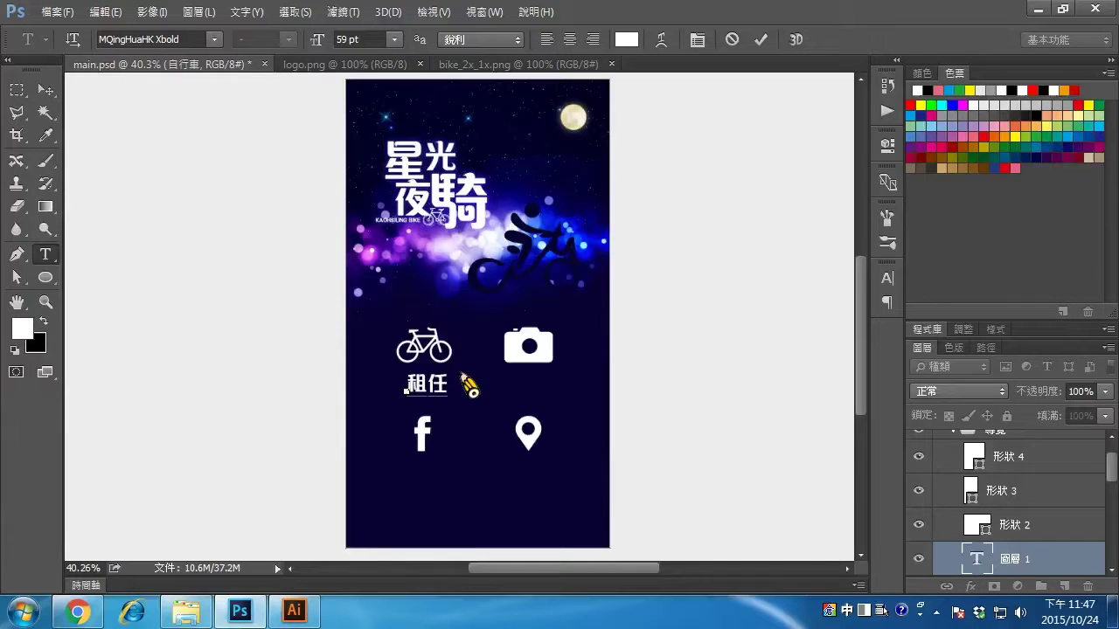
{"action": "type", "text": "o"}
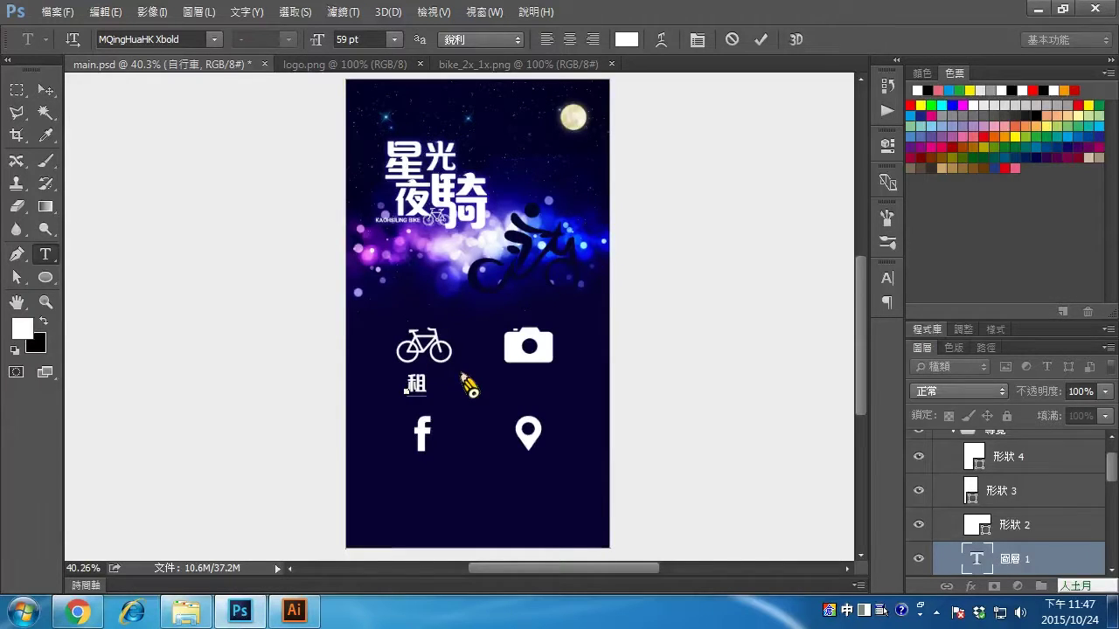
{"action": "type", "text": "賃"}
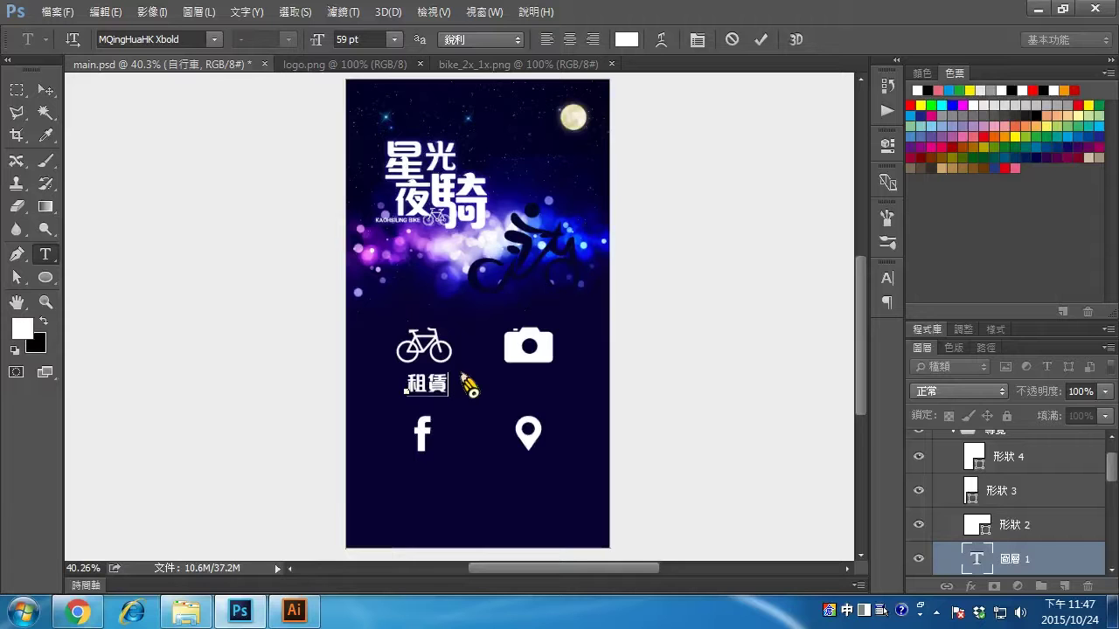
{"action": "type", "text": "地點"}
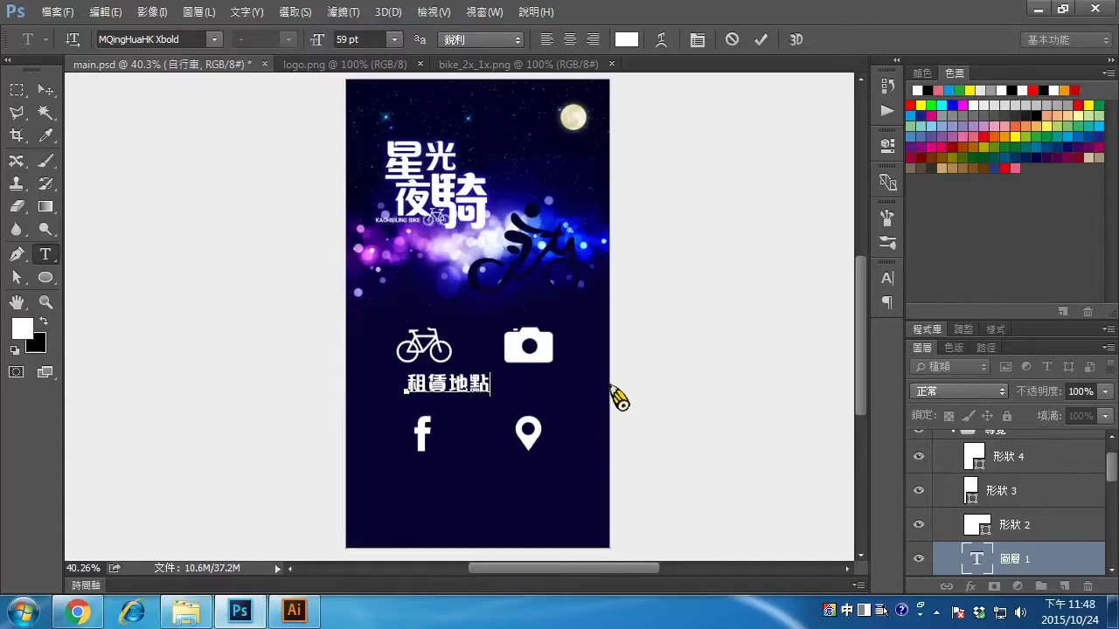
Select all the text of the 租賃地點 label and set its paragraph alignment to centred
{"action": "double_click", "coordinate": [980, 564]}
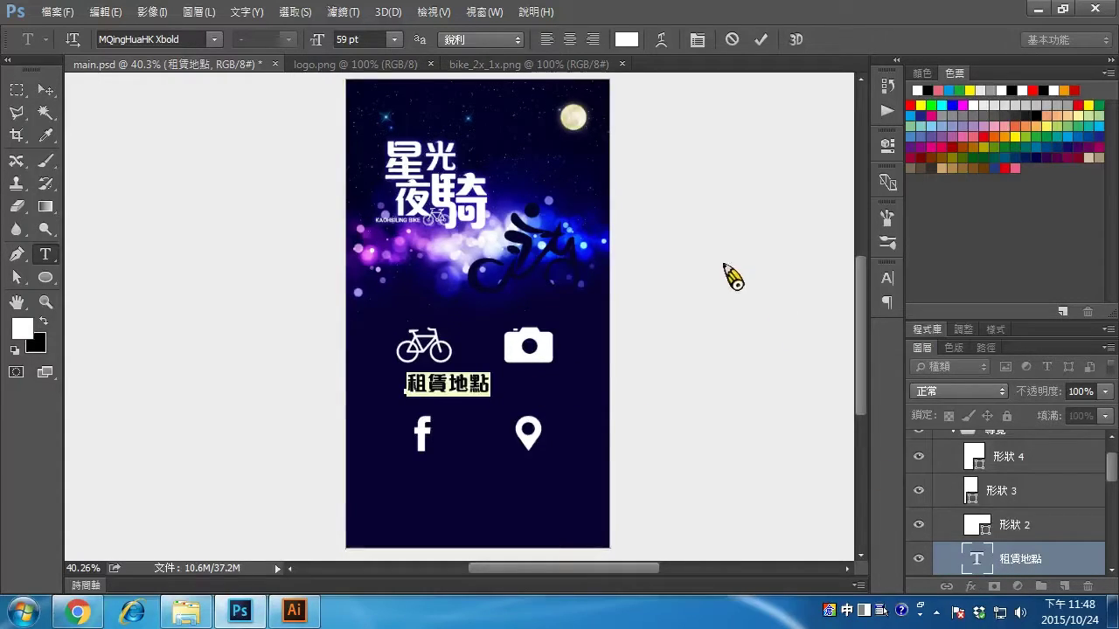
{"action": "key", "text": "ctrl"}
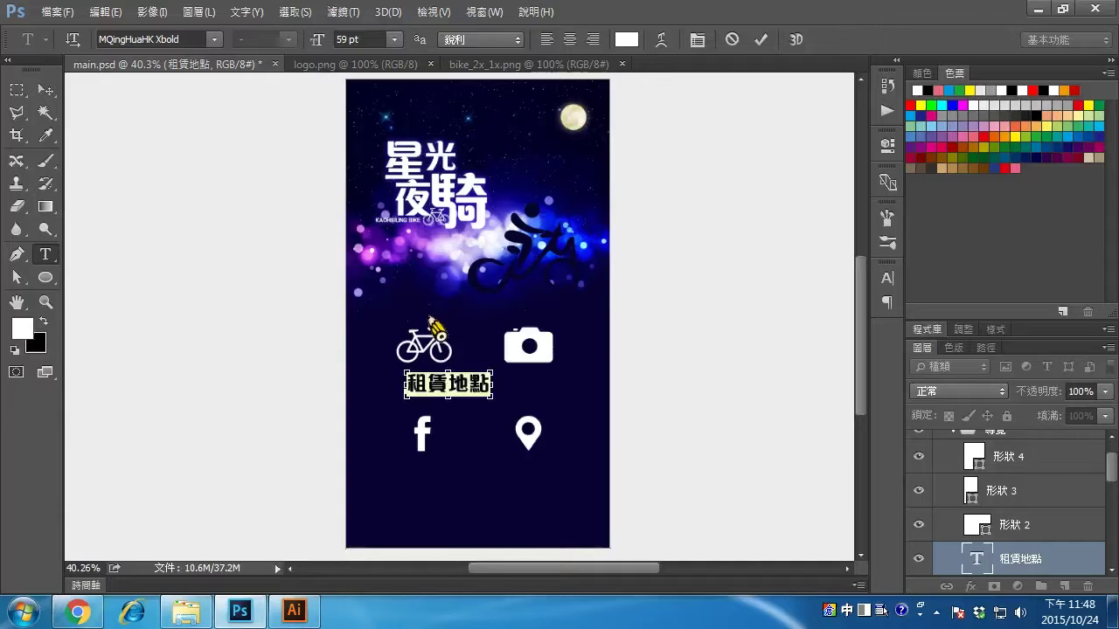
{"action": "mouse_move", "coordinate": [429, 350]}
{"action": "left_mouse_down"}
{"action": "mouse_move", "coordinate": [425, 430]}
{"action": "mouse_move", "coordinate": [437, 376]}
{"action": "mouse_move", "coordinate": [428, 358]}
{"action": "left_mouse_up"}
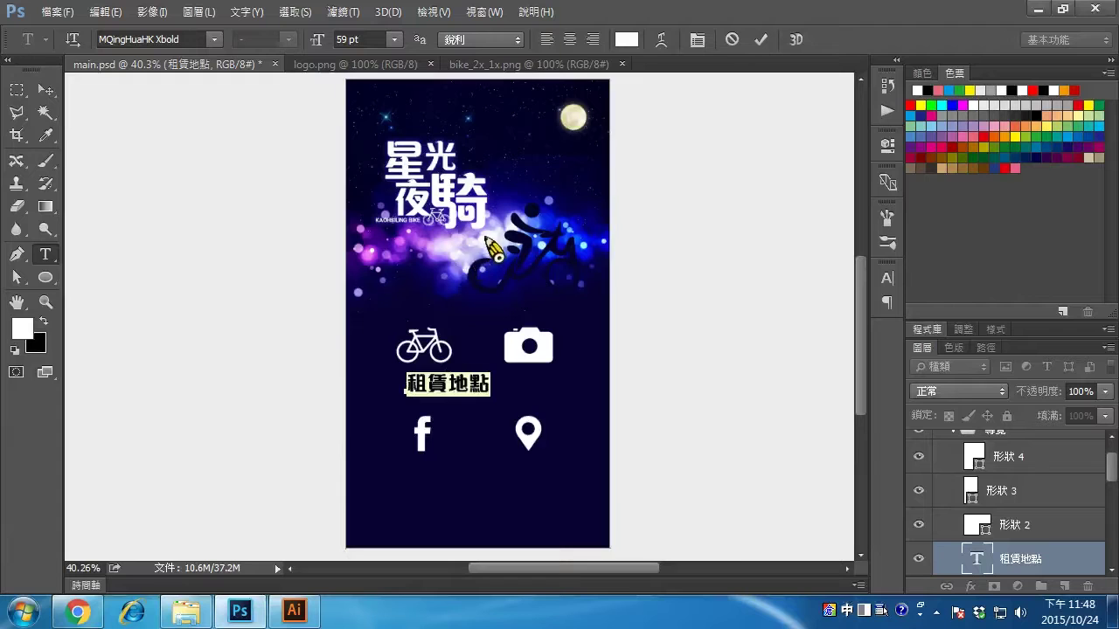
{"action": "key", "text": "ctrl"}
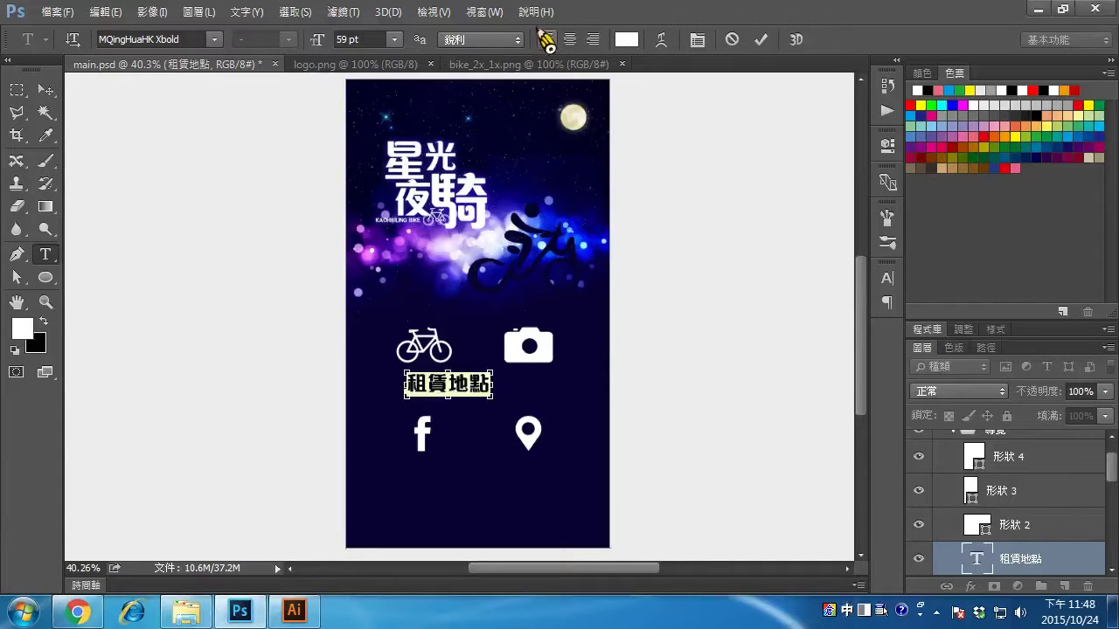
{"action": "left_click", "coordinate": [570, 39]}
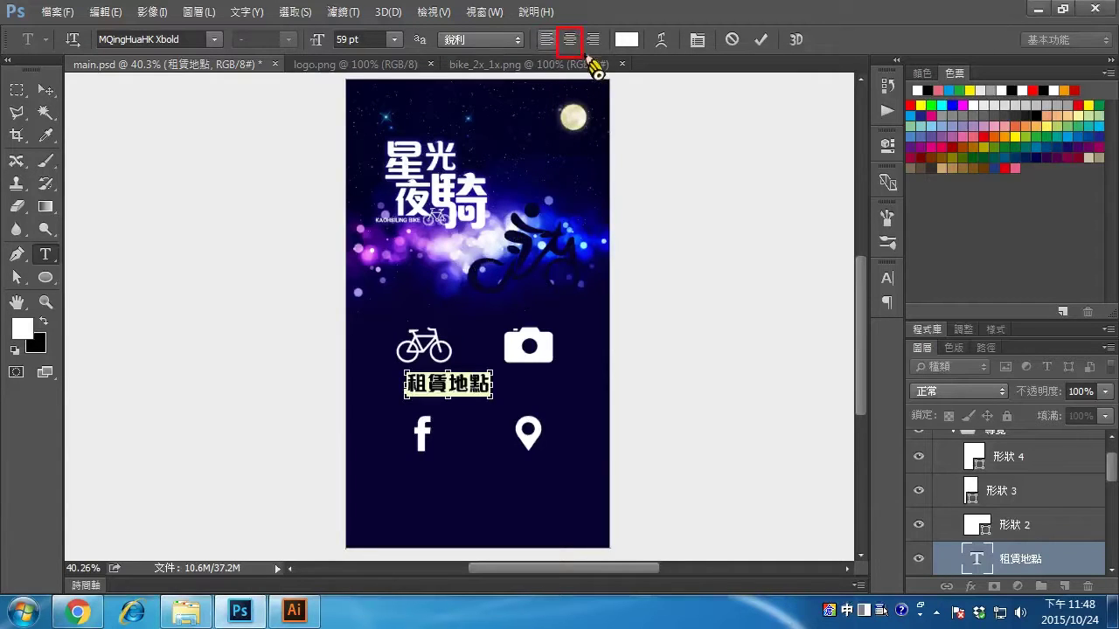
{"action": "left_click", "coordinate": [574, 42]}
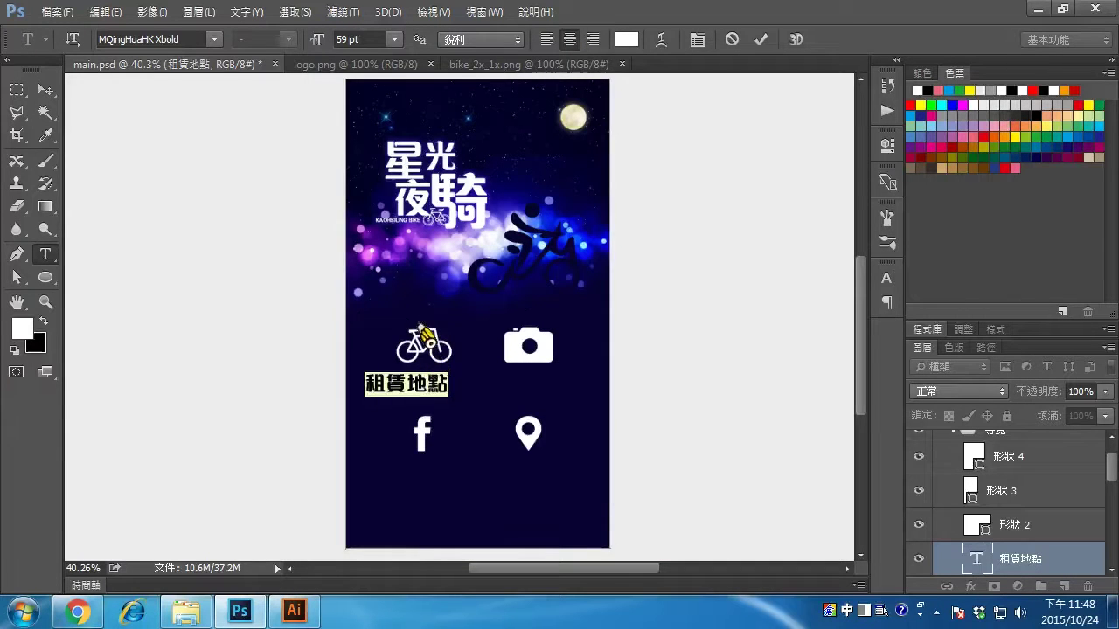
Load the bicycle shape as a selection, align the 租賃地點 label's horizontal centre to it, and deselect
{"action": "left_click", "coordinate": [47, 90]}
{"action": "key", "text": "ctrl"}
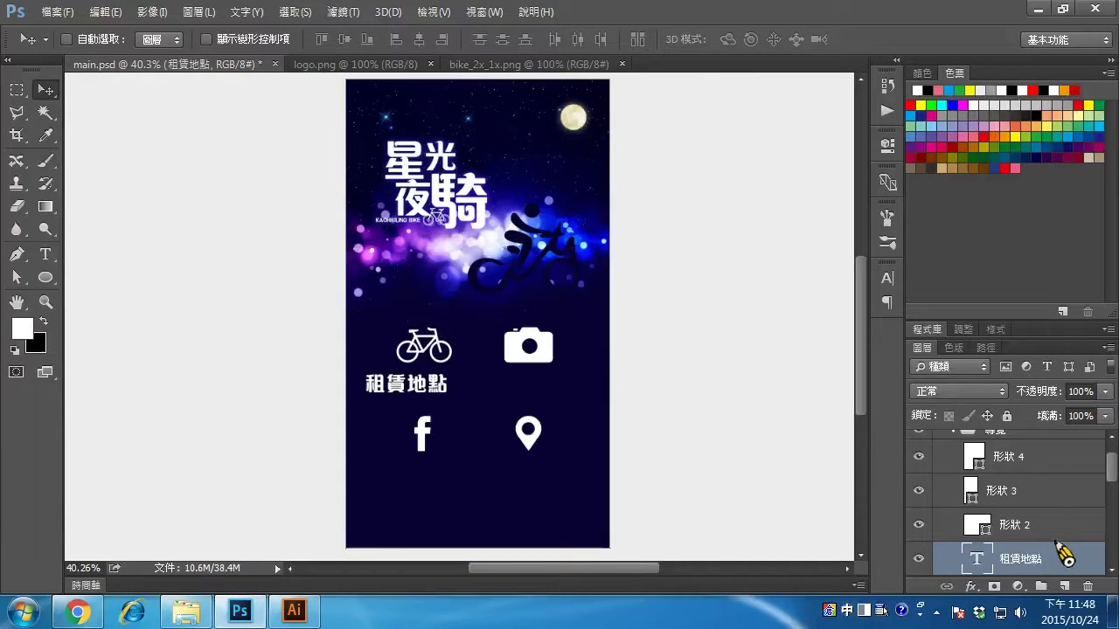
{"action": "scroll", "coordinate": [1065, 552], "scroll_direction": "down", "scroll_amount": 2}
{"action": "mouse_move", "coordinate": [993, 467]}
{"action": "left_mouse_down"}
{"action": "mouse_move", "coordinate": [992, 495]}
{"action": "mouse_move", "coordinate": [1000, 475]}
{"action": "mouse_move", "coordinate": [1022, 488]}
{"action": "mouse_move", "coordinate": [1042, 460]}
{"action": "mouse_move", "coordinate": [960, 564]}
{"action": "left_mouse_up"}
{"action": "key", "text": "e"}
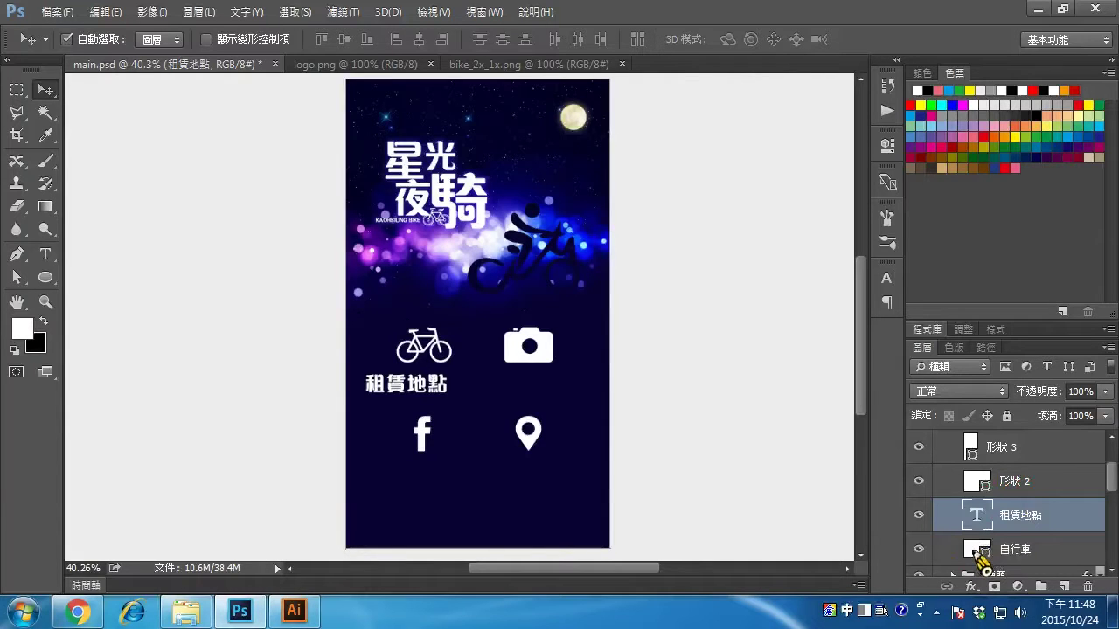
{"action": "left_click", "coordinate": [977, 551], "text": "ctrl"}
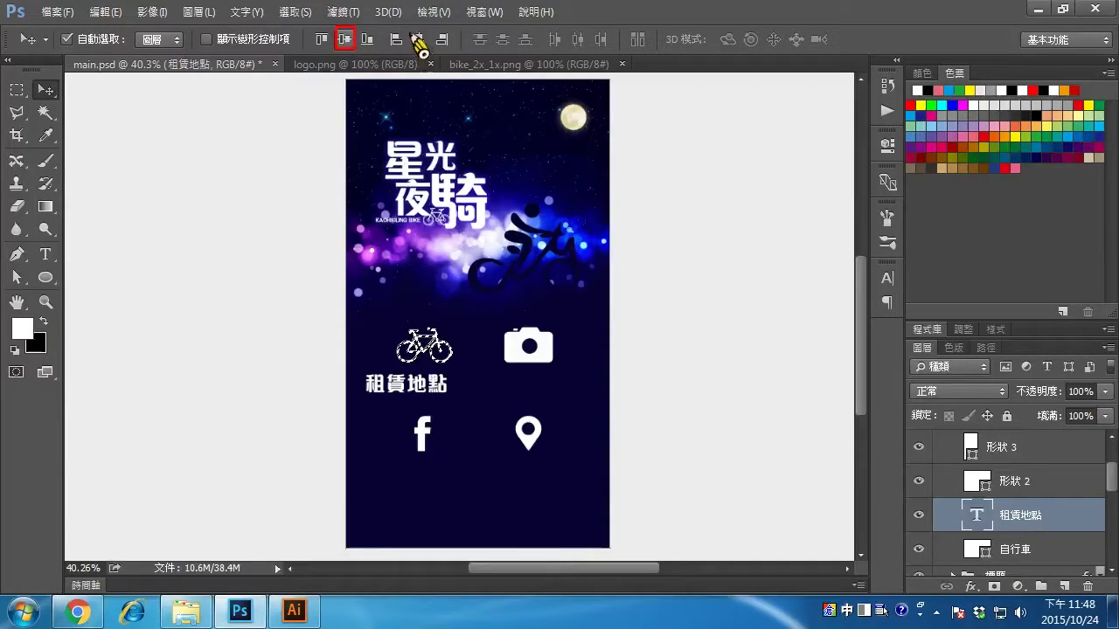
{"action": "key", "text": "ctrl"}
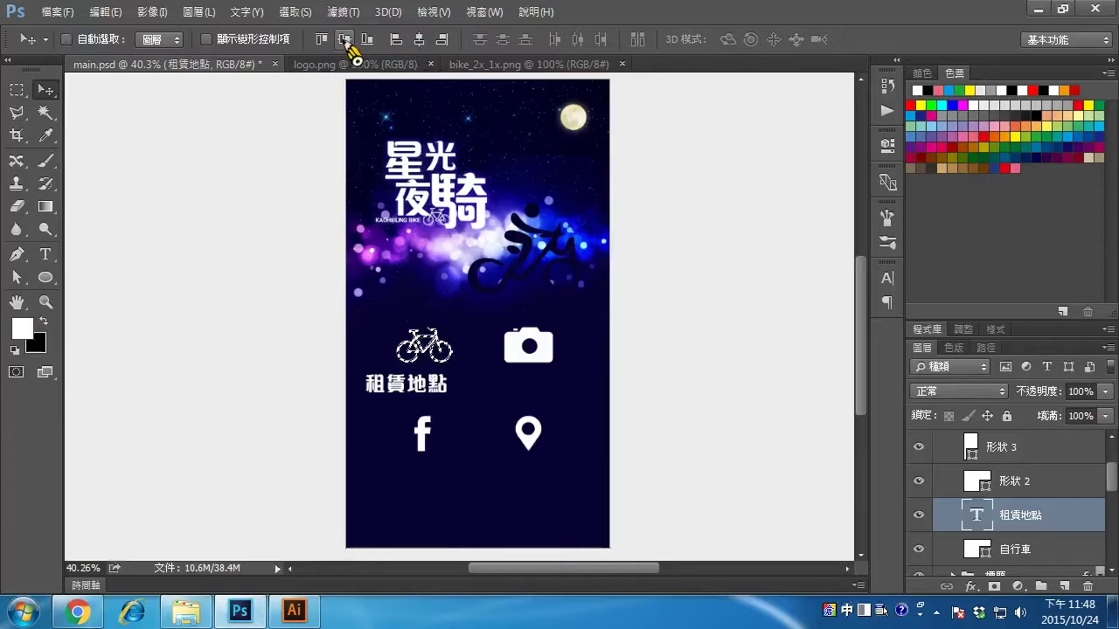
{"action": "left_click", "coordinate": [421, 41]}
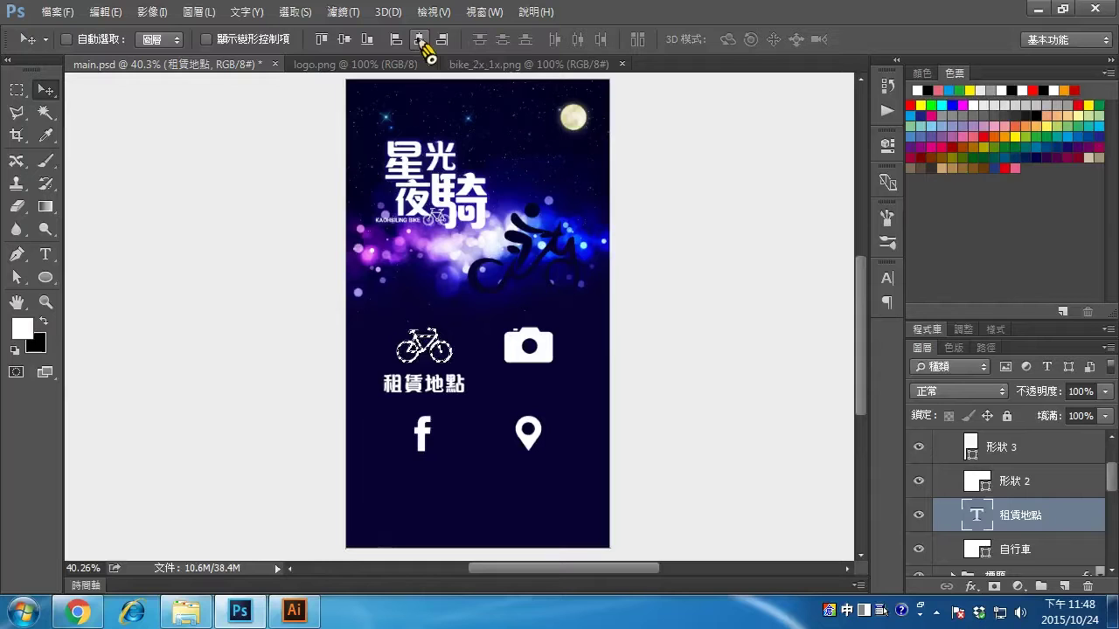
{"action": "left_click", "coordinate": [294, 12]}
{"action": "left_click", "coordinate": [312, 50]}
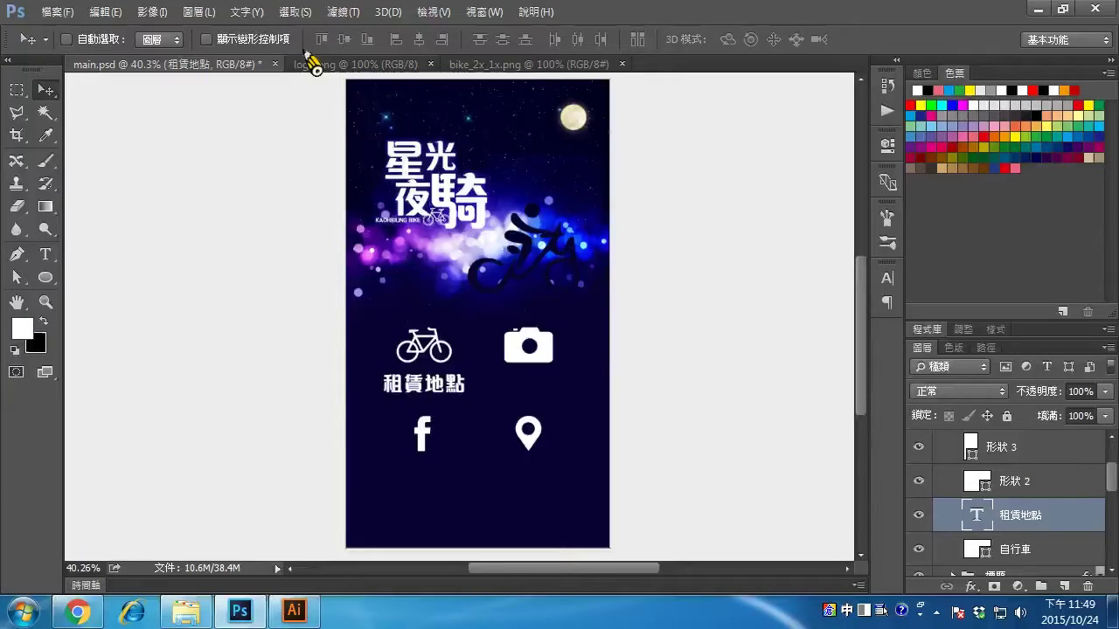
Set the 租賃地點 label's font size to 45 pt and its font to 華康黑體 Std W5
{"action": "double_click", "coordinate": [992, 516]}
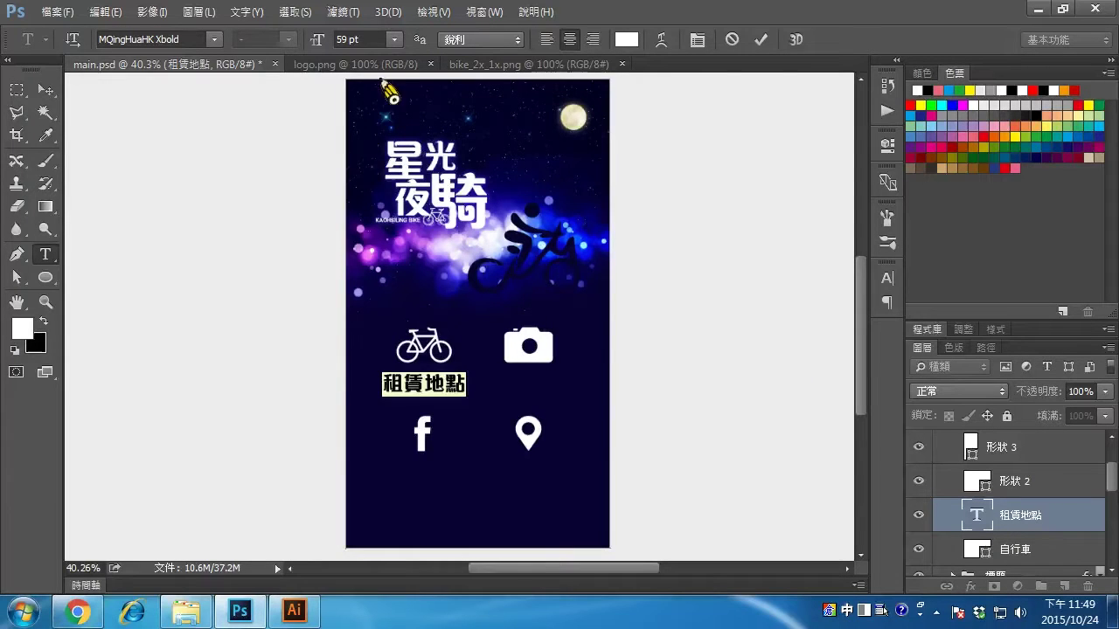
{"action": "left_click", "coordinate": [371, 40]}
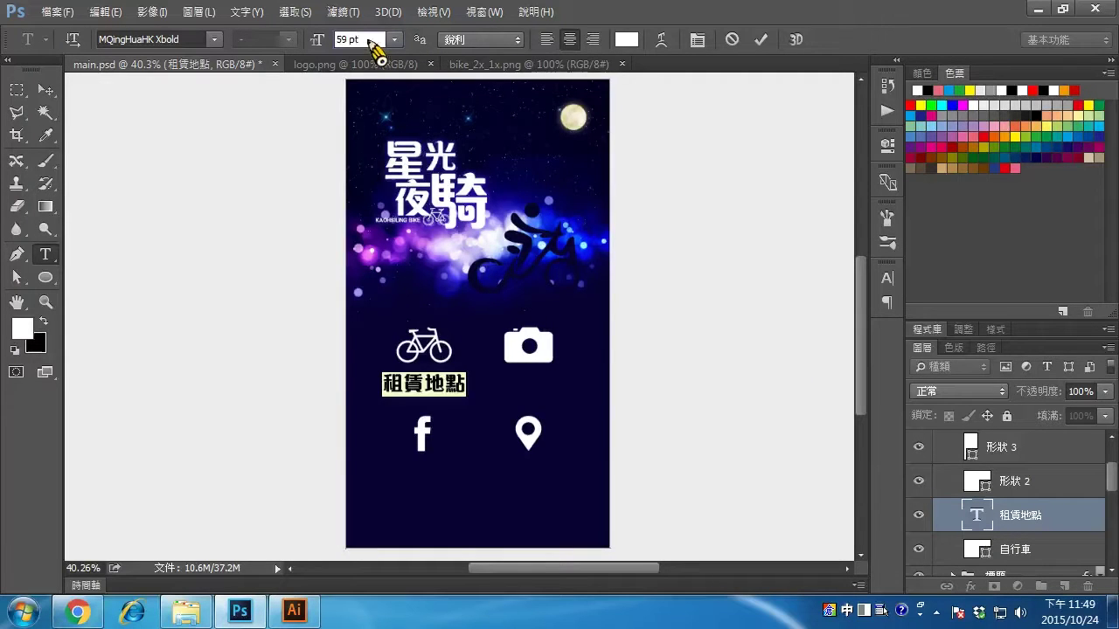
{"action": "key", "text": "Down"}
{"action": "key", "text": "Down"}
{"action": "key", "text": "Down"}
{"action": "key", "text": "Down"}
{"action": "key", "text": "Down"}
{"action": "key", "text": "Down"}
{"action": "key", "text": "Down"}
{"action": "key", "text": "Down"}
{"action": "key", "text": "Down"}
{"action": "key", "text": "Down"}
{"action": "key", "text": "Down"}
{"action": "key", "text": "Down"}
{"action": "key", "text": "Down"}
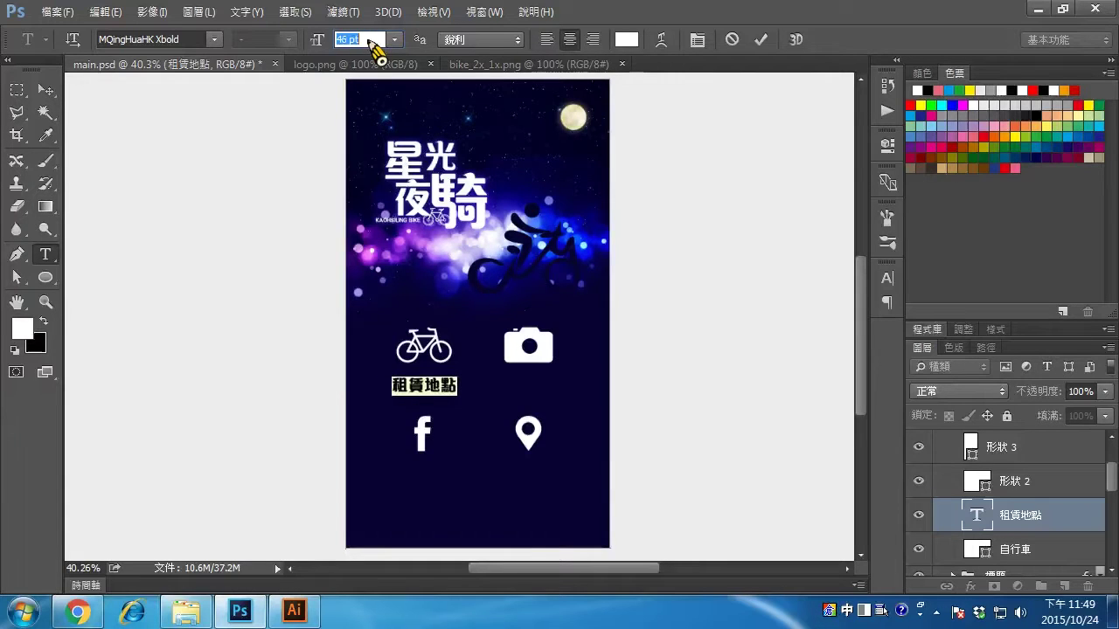
{"action": "key", "text": "Down"}
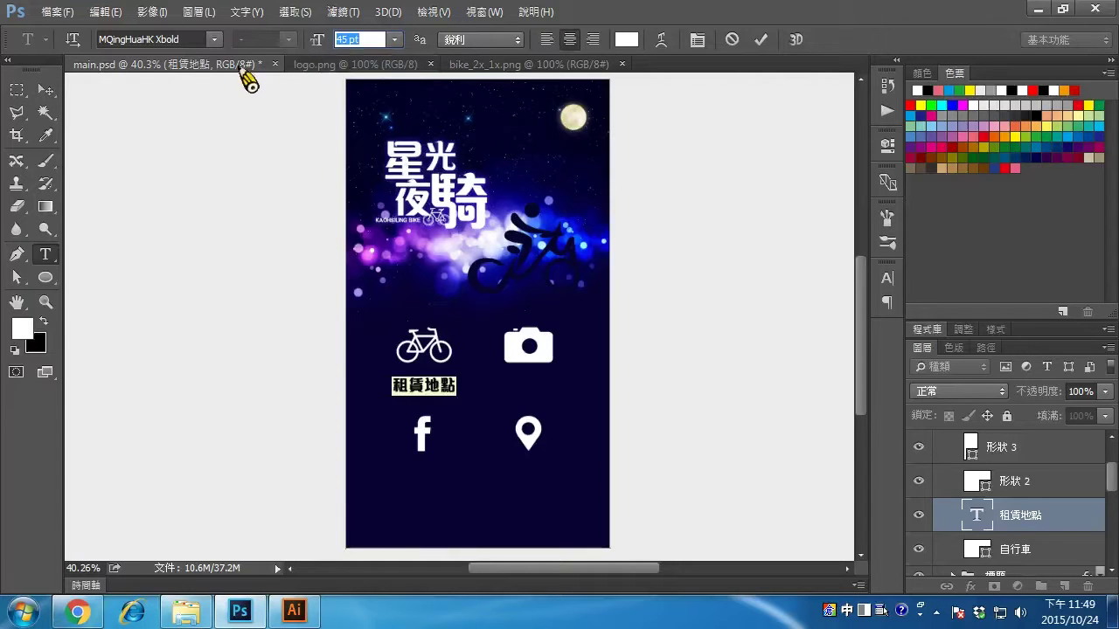
{"action": "left_click", "coordinate": [214, 39]}
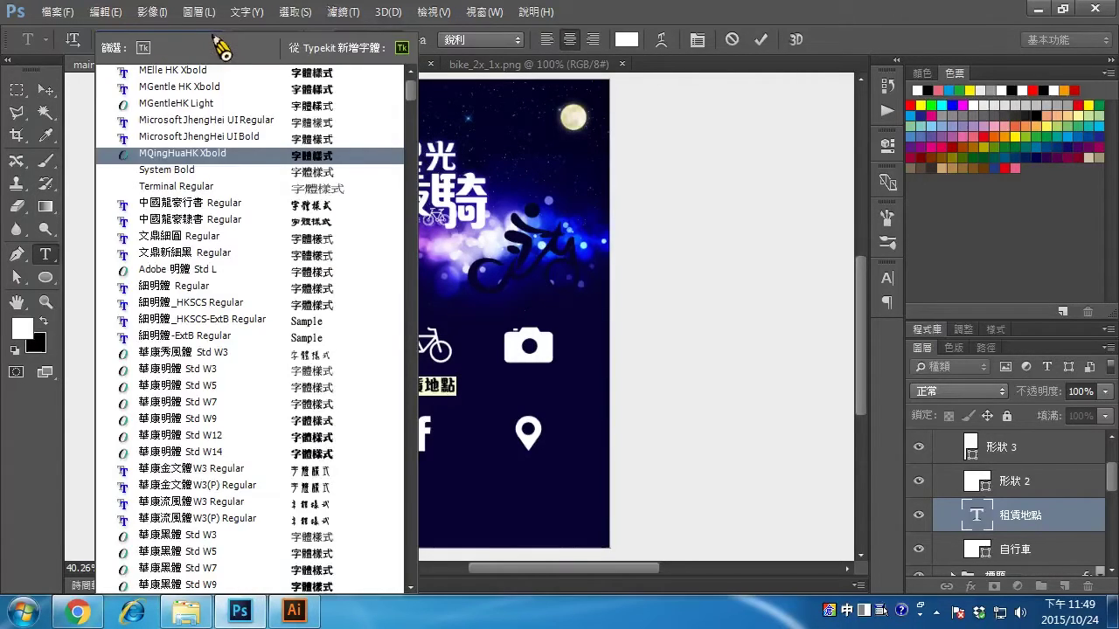
{"action": "left_click", "coordinate": [235, 552]}
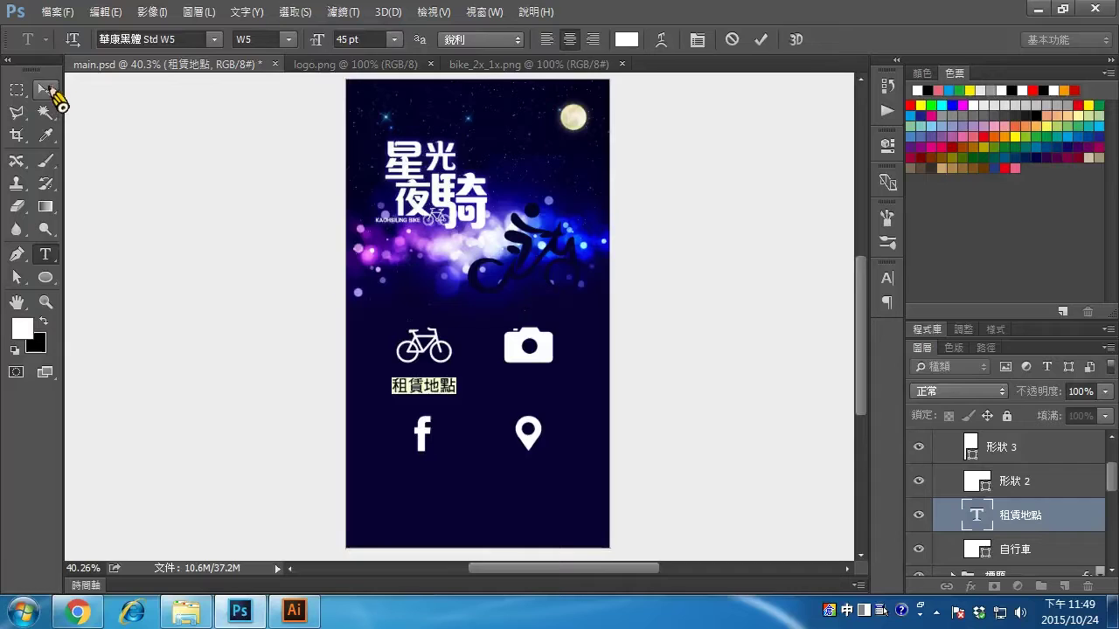
Nudge the 租賃地點 label straight up with the Move tool until it sits close beneath the bicycle icon
{"action": "left_click", "coordinate": [47, 90]}
{"action": "key", "text": "Up"}
{"action": "key", "text": "Up"}
{"action": "key", "text": "Up"}
{"action": "key", "text": "Up"}
{"action": "key", "text": "Up"}
{"action": "key", "text": "Up"}
{"action": "key", "text": "Up"}
{"action": "key", "text": "Up"}
{"action": "key", "text": "Up"}
{"action": "key", "text": "Up"}
{"action": "key", "text": "Up"}
{"action": "key", "text": "Up"}
{"action": "key", "text": "Up"}
{"action": "key", "text": "Up"}
{"action": "key", "text": "Up"}
{"action": "key", "text": "Up"}
{"action": "key", "text": "Up"}
{"action": "key", "text": "Up"}
{"action": "key", "text": "Up"}
{"action": "key", "text": "Up"}
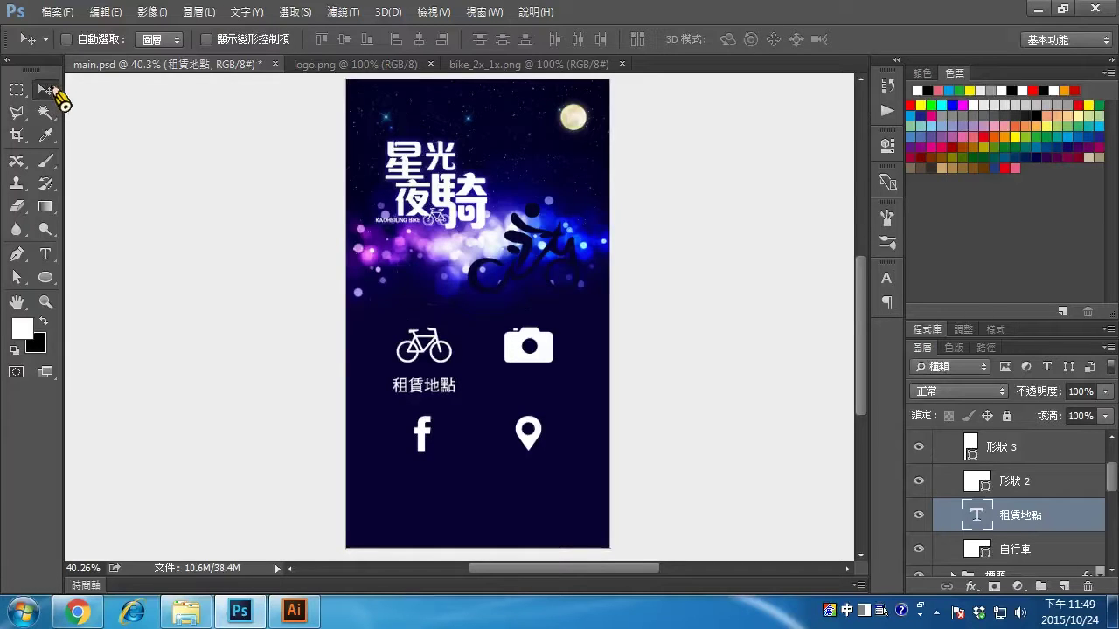
{"action": "key", "text": "Up"}
{"action": "key", "text": "Up"}
{"action": "key", "text": "Up"}
{"action": "key", "text": "Up"}
{"action": "key", "text": "Up"}
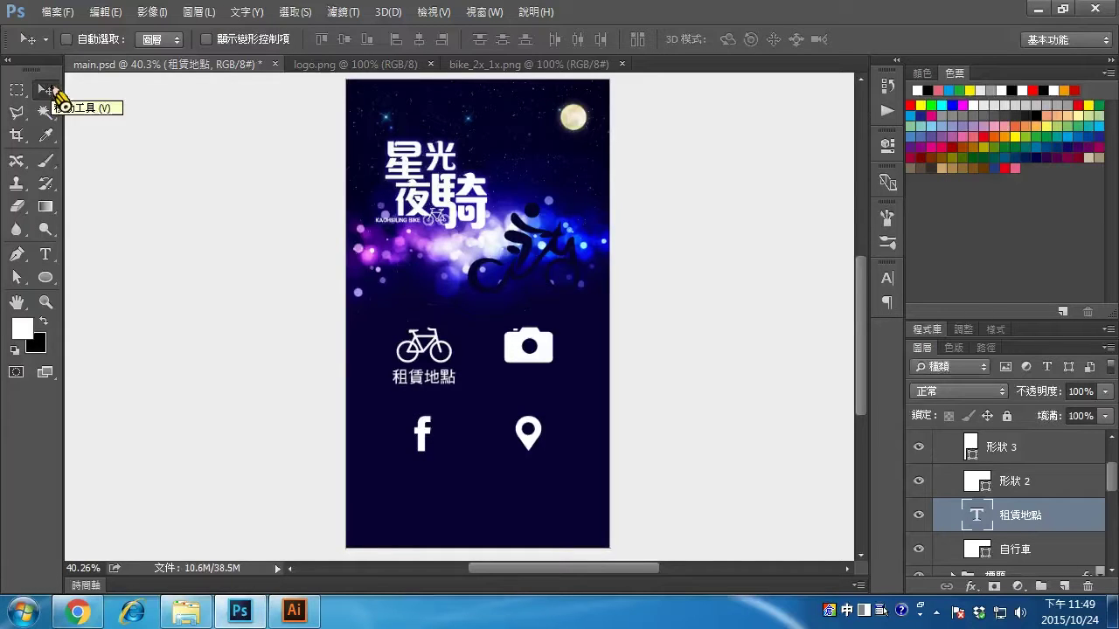
{"action": "key", "text": "Up"}
{"action": "key", "text": "Up"}
{"action": "key", "text": "Up"}
{"action": "key", "text": "Up"}
{"action": "key", "text": "Up"}
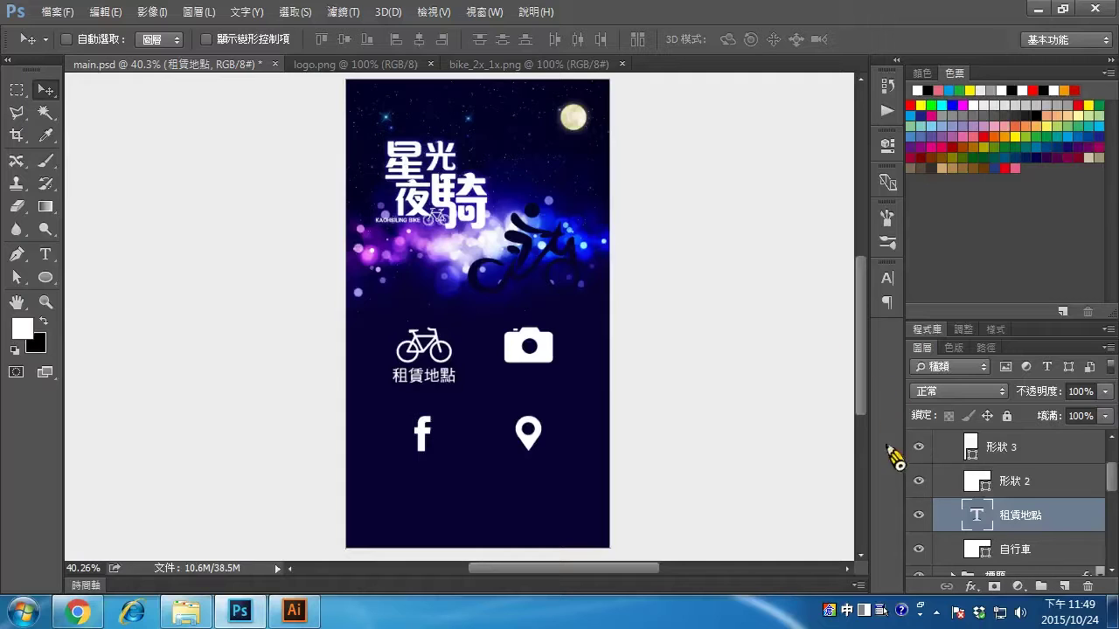
Select the layer 形狀 2 and toggle its visibility off and on to check which icon it holds
{"action": "key", "text": "ctrl"}
{"action": "mouse_move", "coordinate": [1043, 547]}
{"action": "left_mouse_down"}
{"action": "mouse_move", "coordinate": [1042, 472]}
{"action": "mouse_move", "coordinate": [1040, 498]}
{"action": "mouse_move", "coordinate": [1075, 502]}
{"action": "left_mouse_up"}
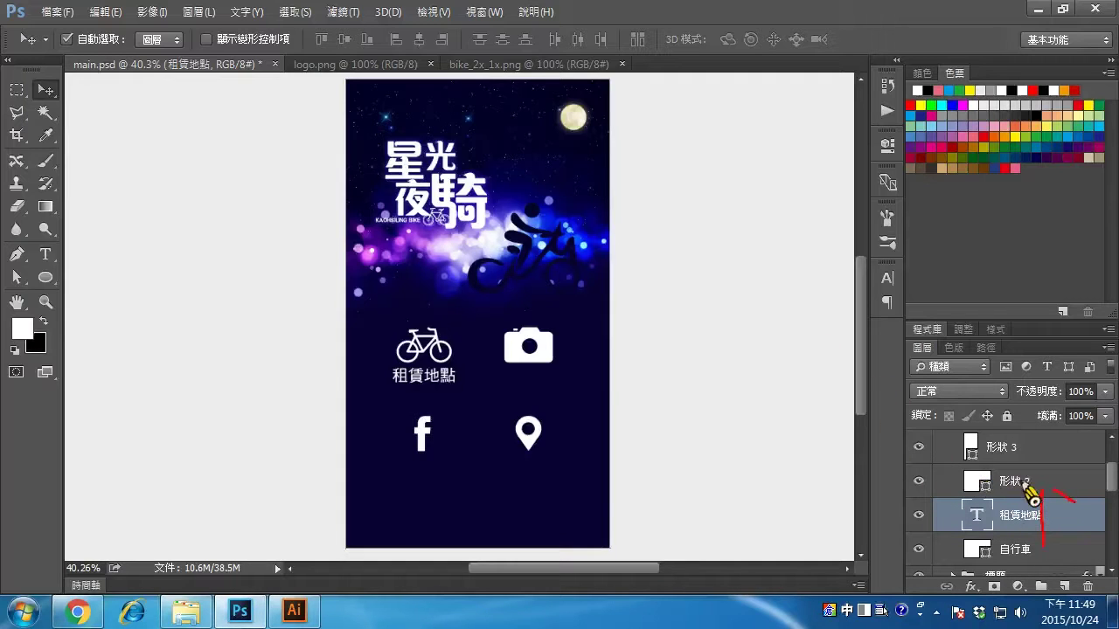
{"action": "left_click", "coordinate": [1023, 489]}
{"action": "left_click", "coordinate": [918, 480]}
{"action": "left_click", "coordinate": [919, 481]}
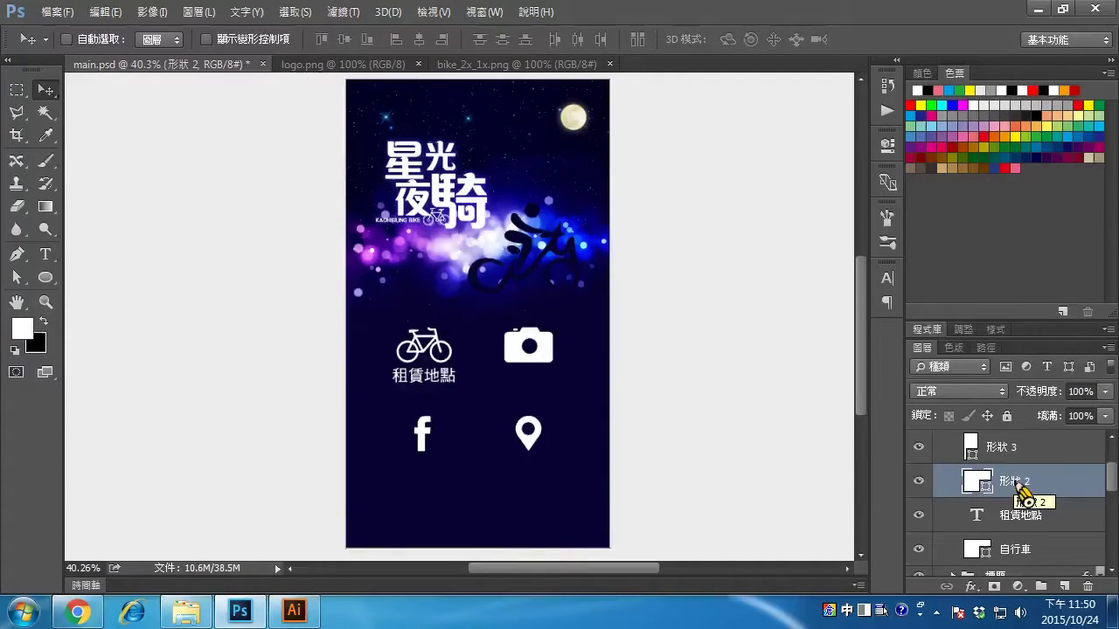
Rename the camera icon's layer 形狀 2 as 相機
{"action": "double_click", "coordinate": [1020, 482]}
{"action": "type", "text": "相機"}
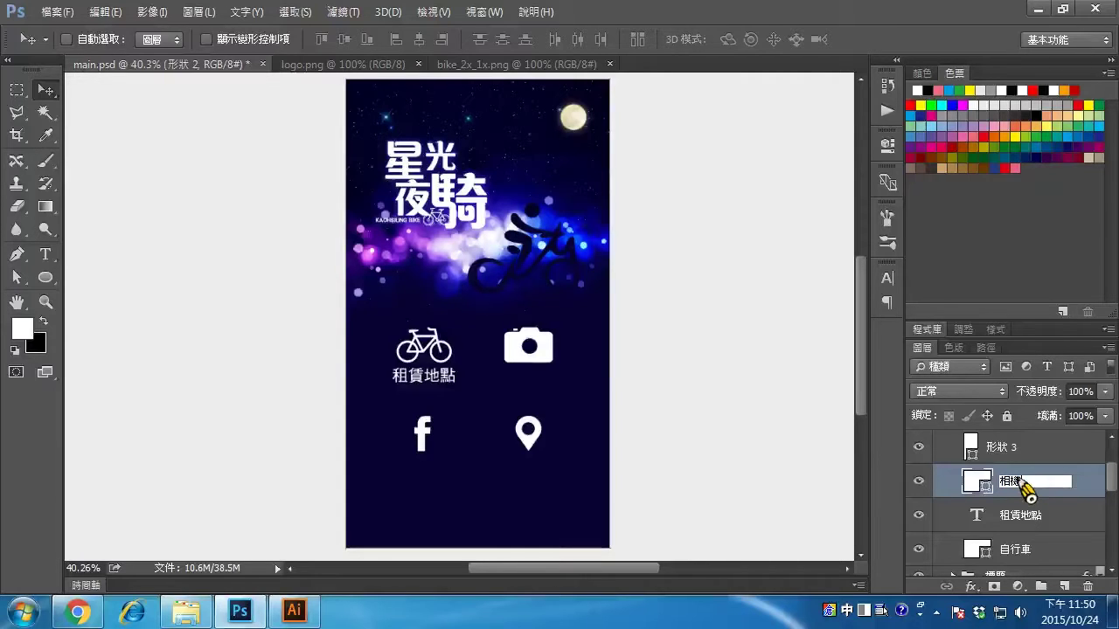
{"action": "key", "text": "Return"}
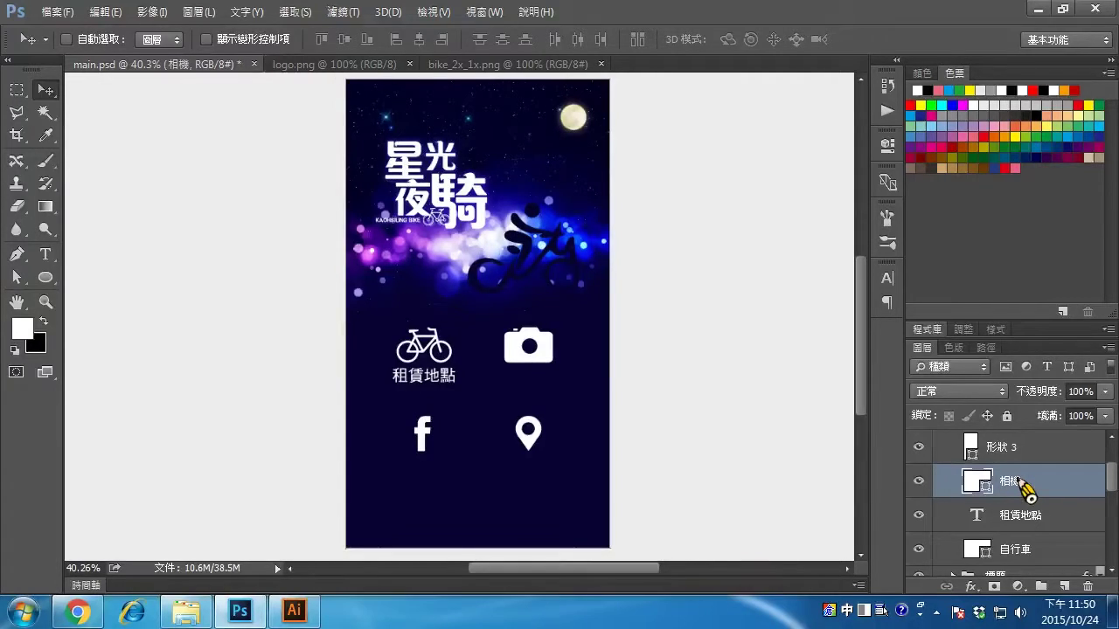
Duplicate the 租賃地點 text layer and place the copy directly above the 相機 layer in the layer stack
{"action": "left_click_drag", "start_coordinate": [1038, 523], "coordinate": [1068, 516]}
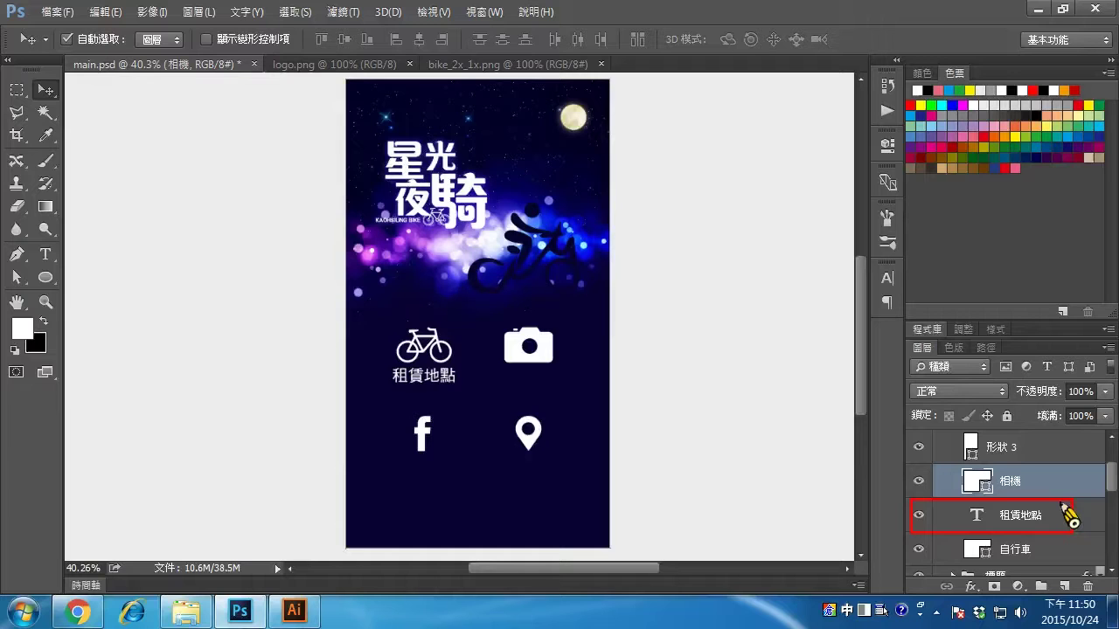
{"action": "left_click_drag", "start_coordinate": [1068, 516], "coordinate": [1044, 450]}
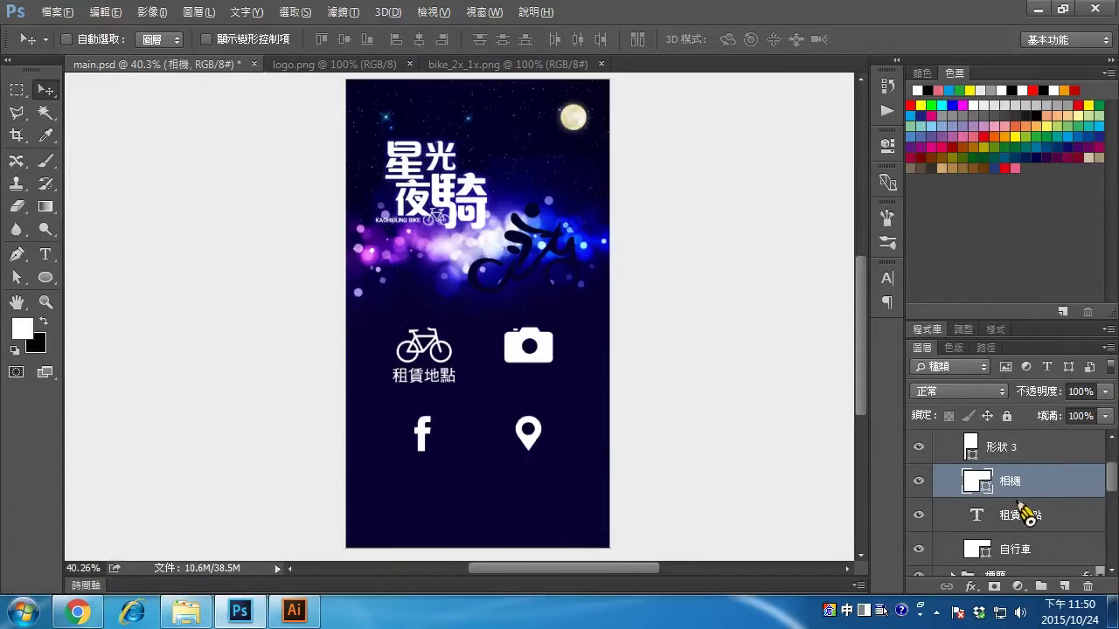
{"action": "left_click_drag", "start_coordinate": [1028, 516], "coordinate": [1036, 476]}
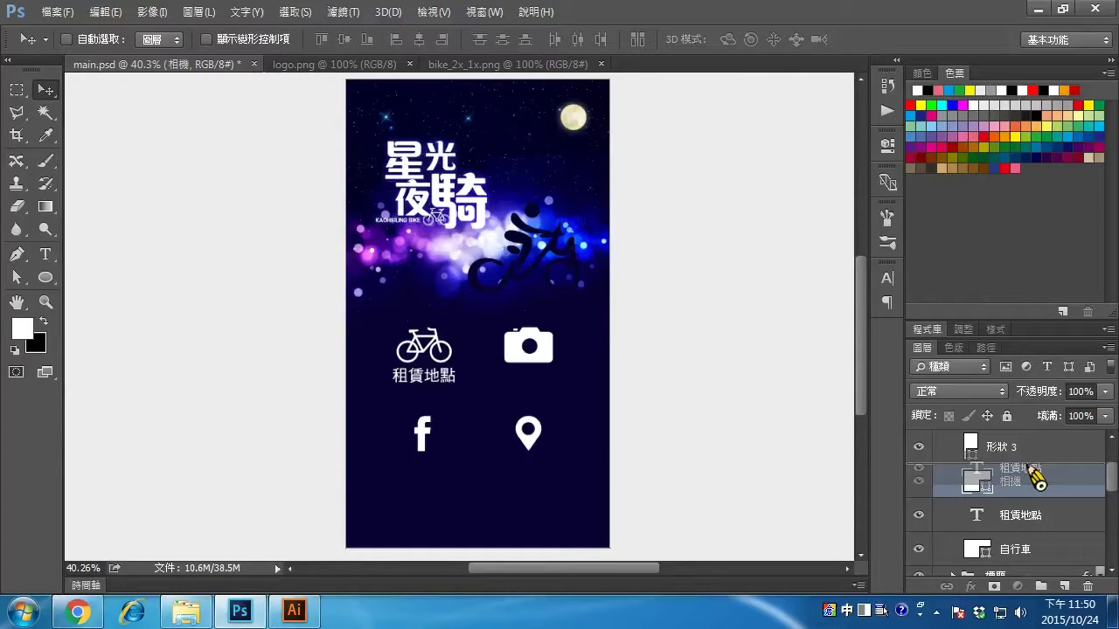
{"action": "left_click_drag", "start_coordinate": [1036, 476], "coordinate": [1038, 478]}
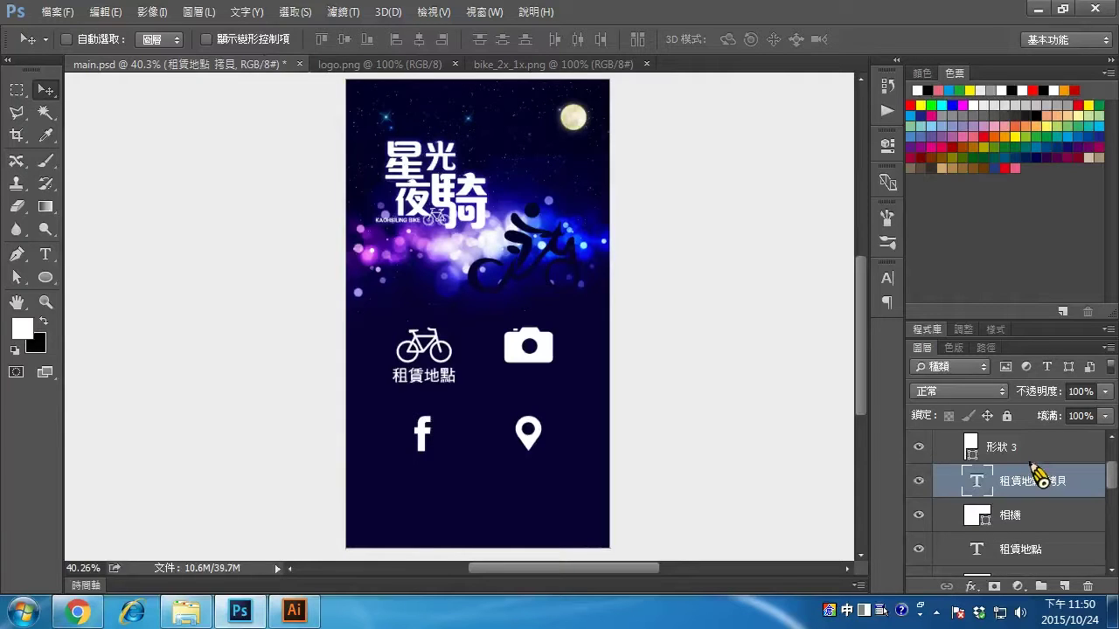
Load the camera shape as a selection, align the copied label's horizontal centre to it, and deselect
{"action": "key", "text": "ctrl"}
{"action": "left_click", "coordinate": [978, 516], "text": "ctrl"}
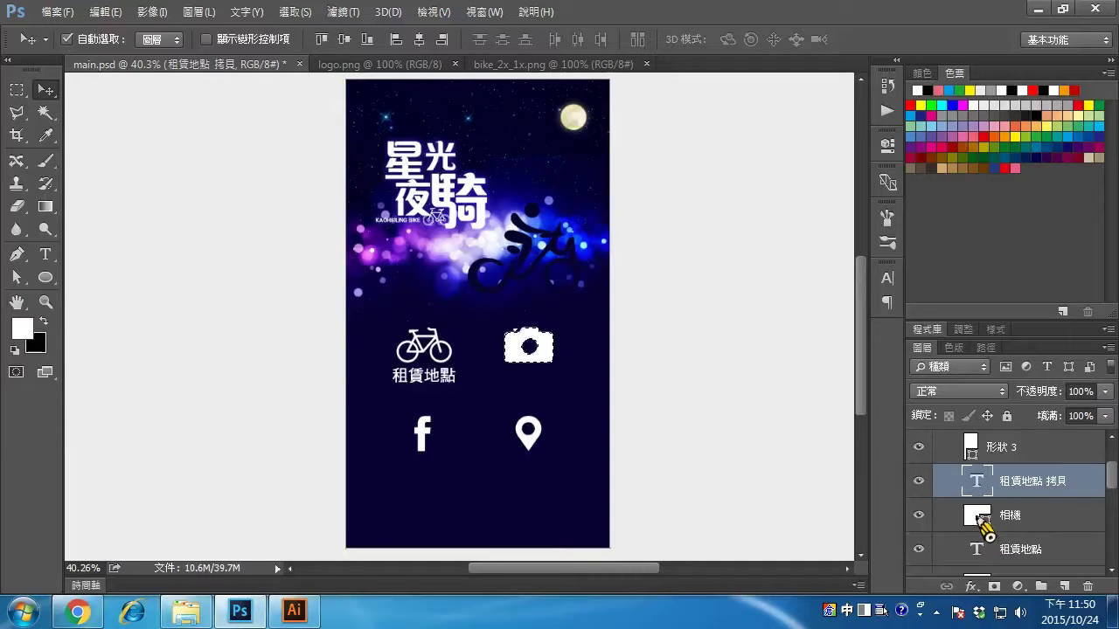
{"action": "left_click", "coordinate": [420, 39]}
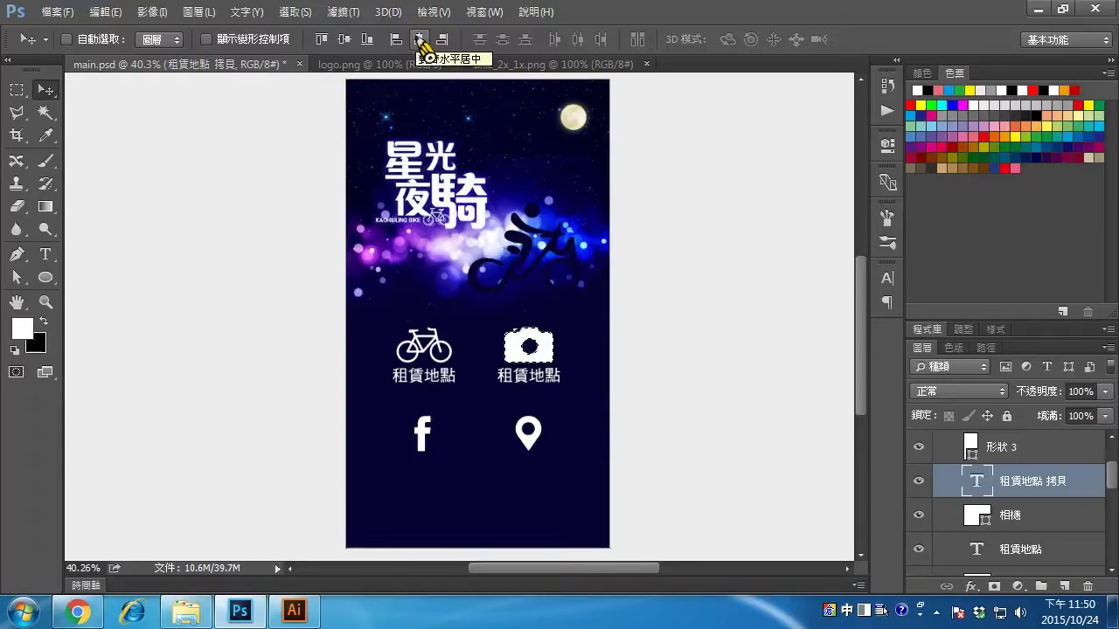
{"action": "left_click", "coordinate": [297, 14]}
{"action": "left_click", "coordinate": [311, 46]}
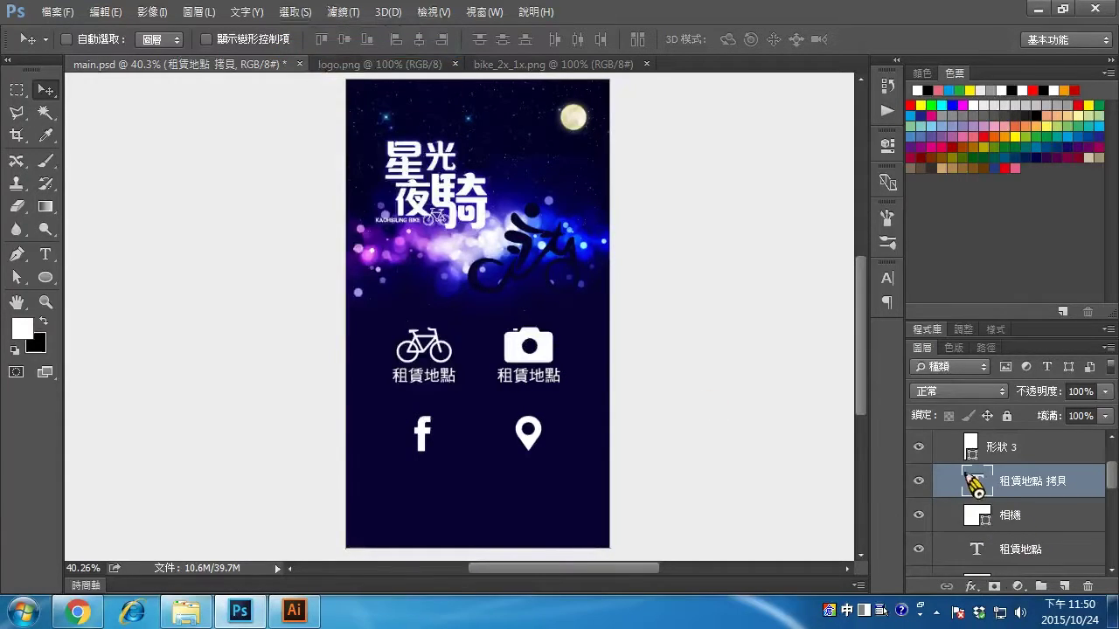
Replace the copied label's text beneath the camera icon with 夜騎景點 and commit the edit
{"action": "double_click", "coordinate": [979, 482]}
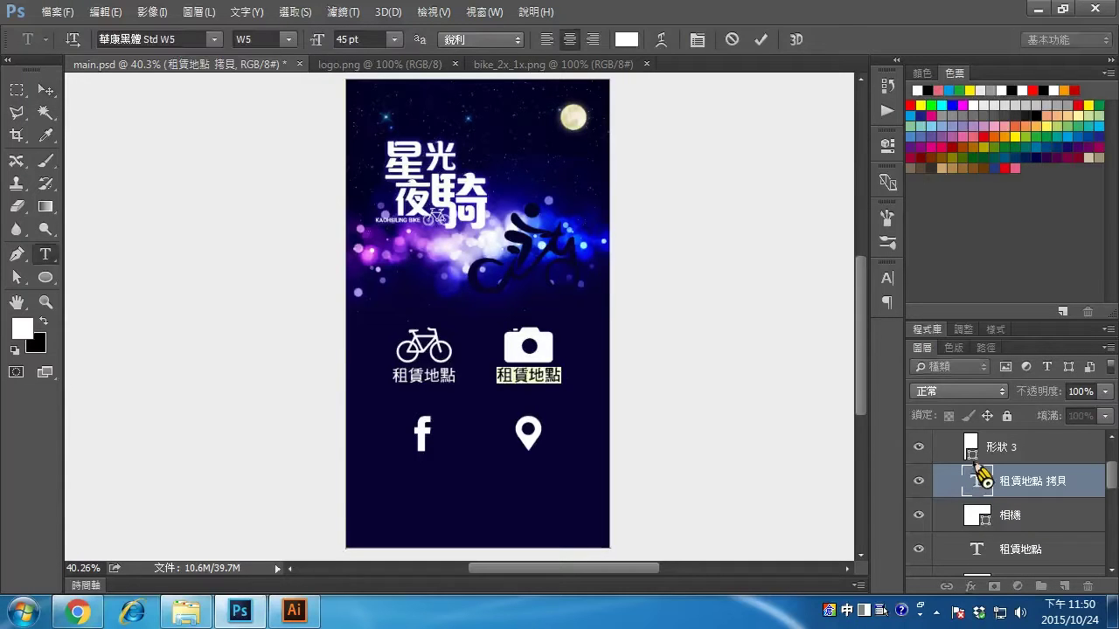
{"action": "key", "text": "BackSpace"}
{"action": "type", "text": "yok"}
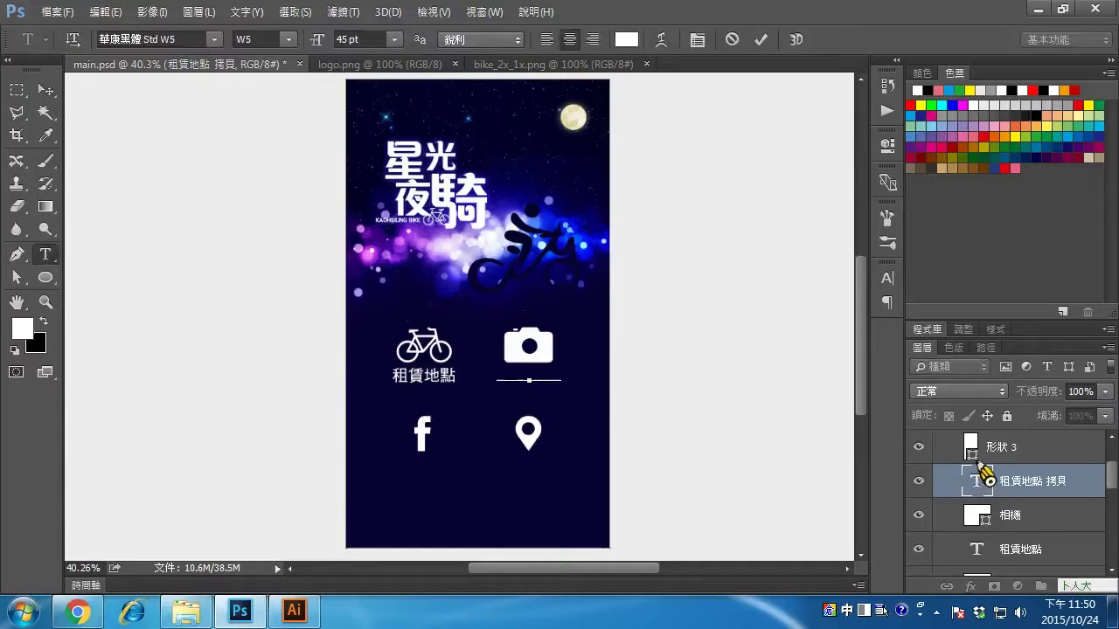
{"action": "type", "text": "騎"}
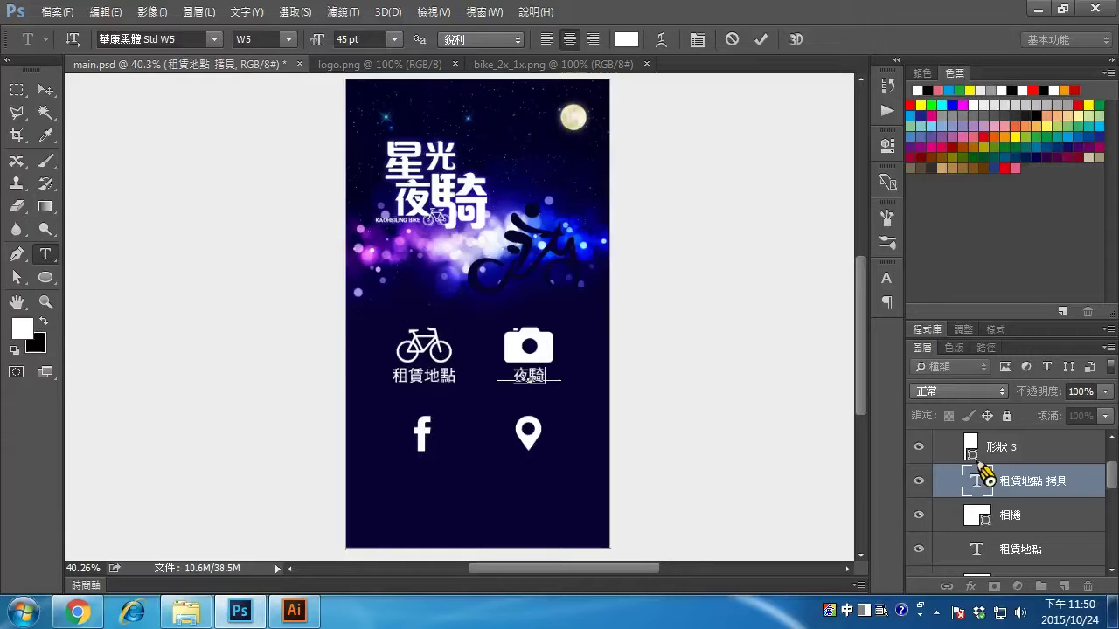
{"action": "type", "text": "景點"}
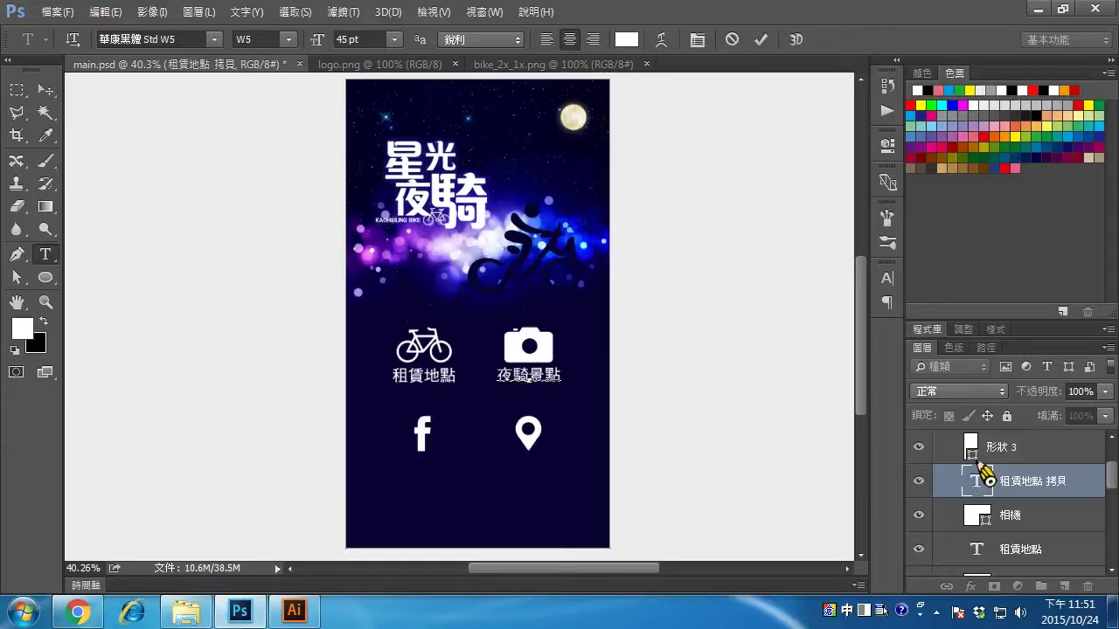
{"action": "left_click", "coordinate": [48, 93]}
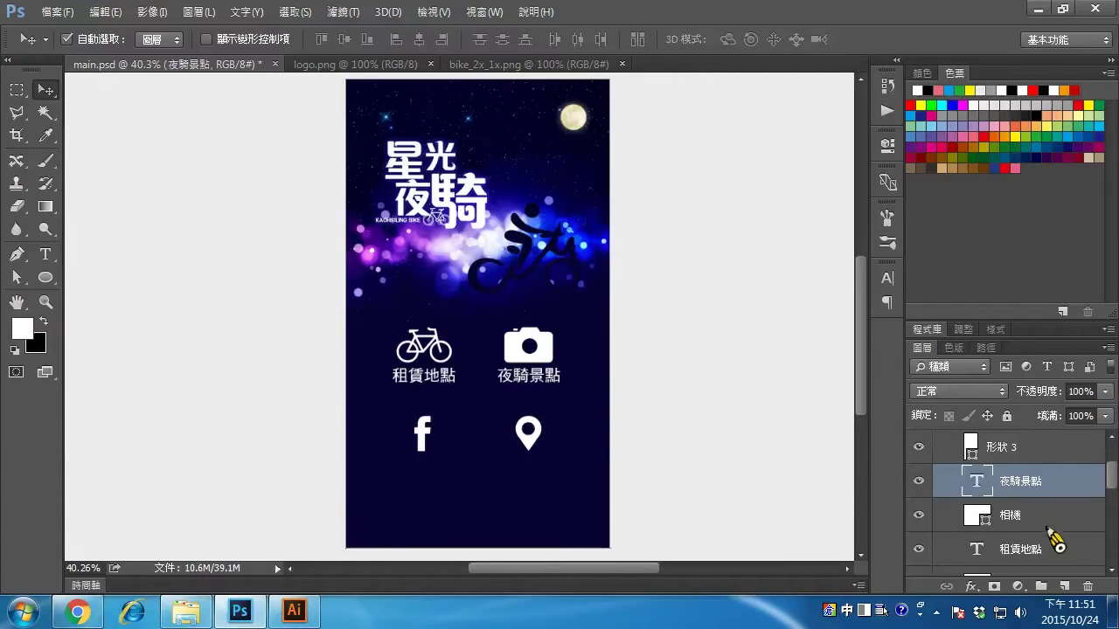
{"action": "key", "text": "ctrl"}
{"action": "mouse_move", "coordinate": [994, 553]}
{"action": "left_mouse_down"}
{"action": "mouse_move", "coordinate": [959, 562]}
{"action": "mouse_move", "coordinate": [930, 544]}
{"action": "mouse_move", "coordinate": [934, 488]}
{"action": "mouse_move", "coordinate": [980, 433]}
{"action": "left_mouse_up"}
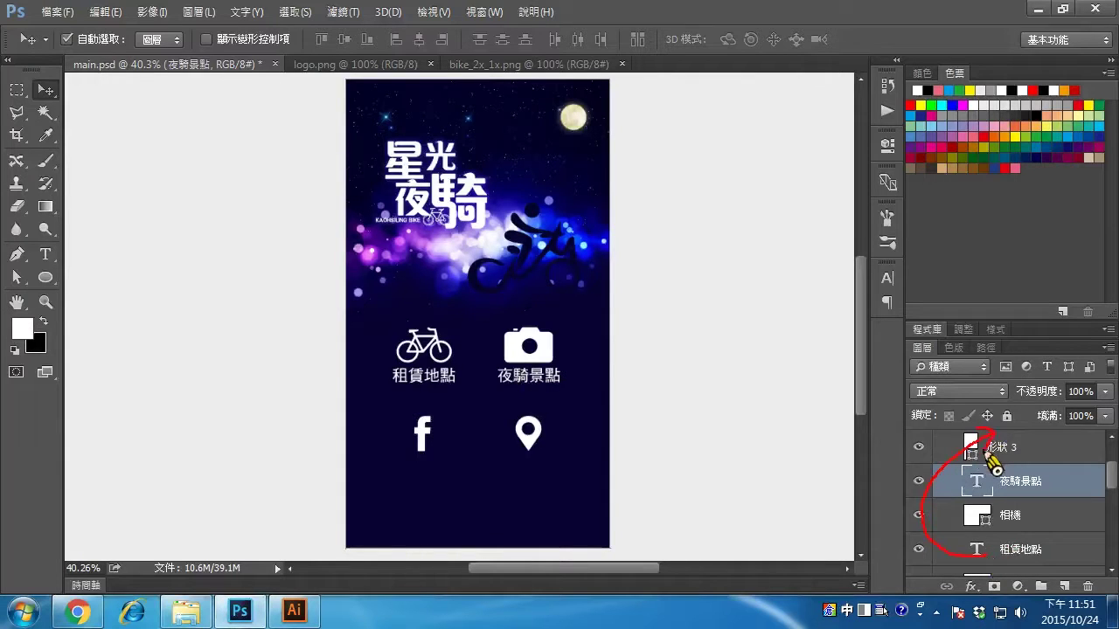
{"action": "key", "text": "Escape"}
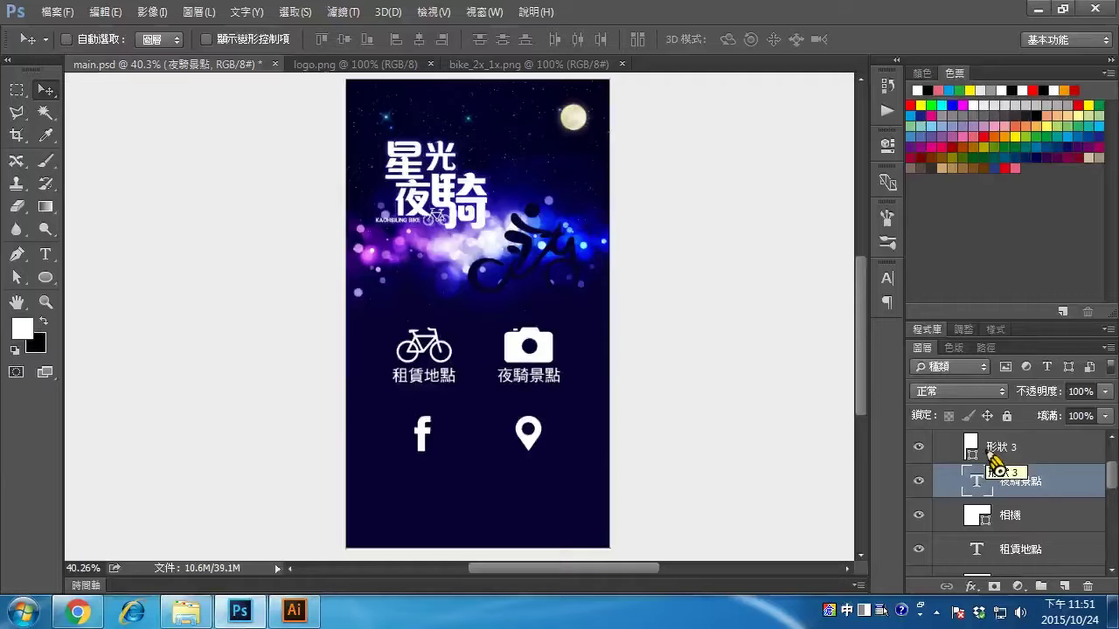
{"action": "key", "text": "ctrl"}
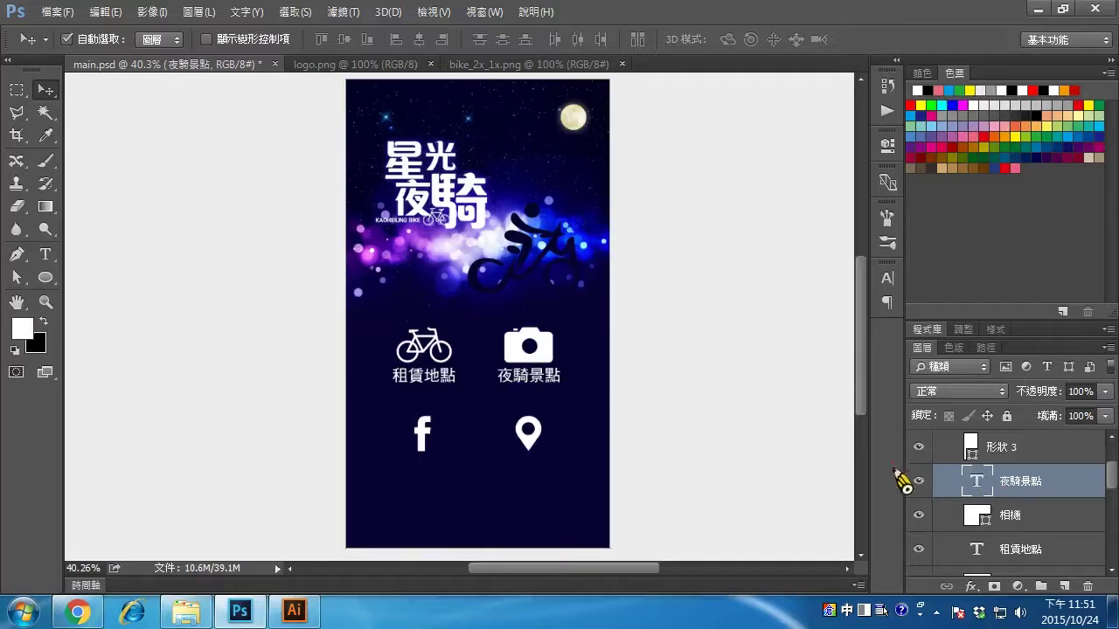
{"action": "mouse_move", "coordinate": [906, 531]}
{"action": "left_mouse_down"}
{"action": "mouse_move", "coordinate": [1088, 584]}
{"action": "mouse_move", "coordinate": [1065, 567]}
{"action": "left_mouse_up"}
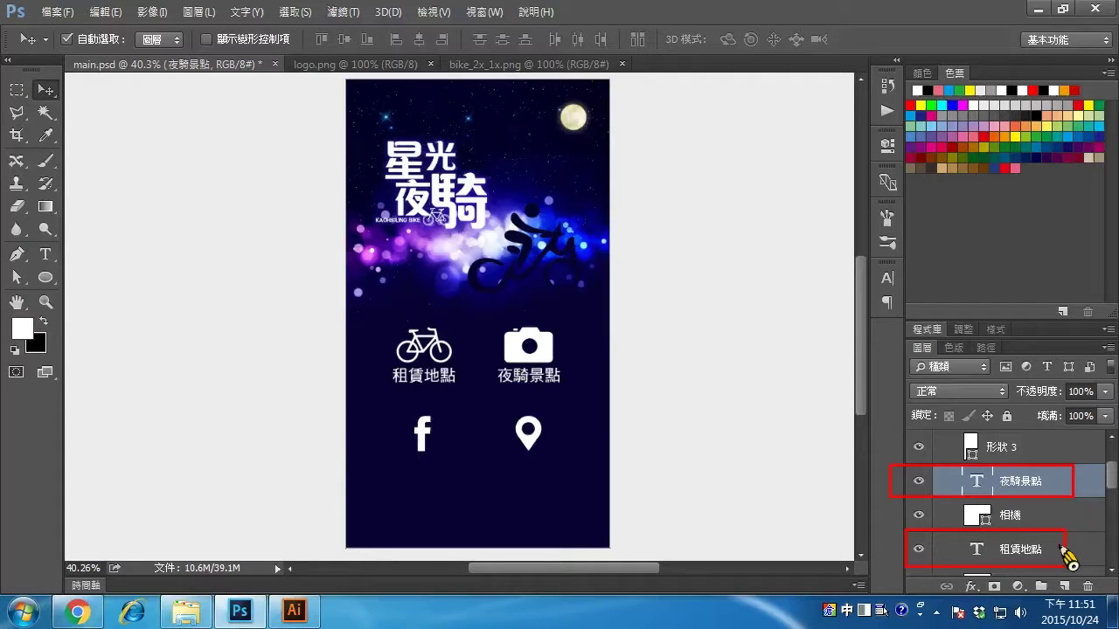
{"action": "key", "text": "e"}
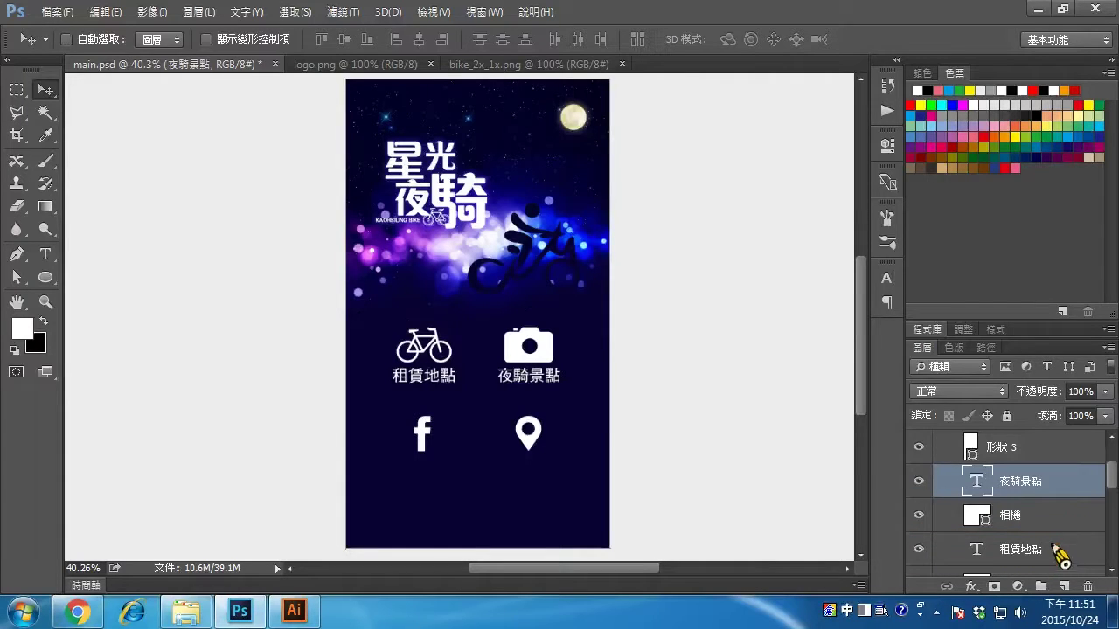
Select the 夜騎景點 and 租賃地點 text layers together and duplicate both
{"action": "left_click", "coordinate": [1044, 551], "text": "ctrl"}
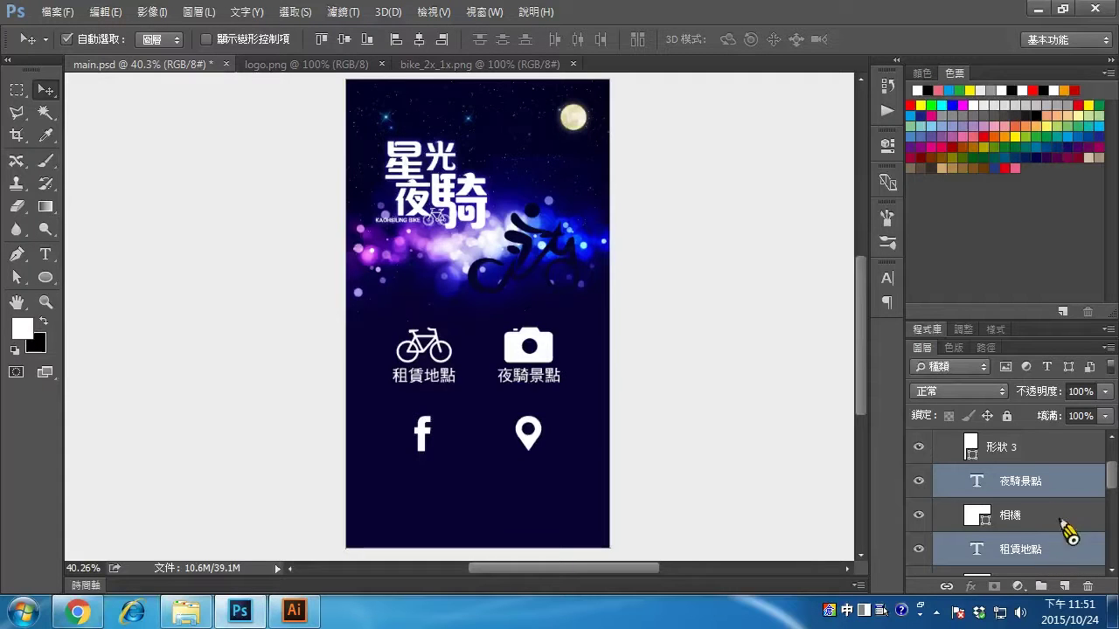
{"action": "mouse_move", "coordinate": [988, 433]}
{"action": "left_mouse_down"}
{"action": "mouse_move", "coordinate": [922, 462]}
{"action": "mouse_move", "coordinate": [977, 472]}
{"action": "mouse_move", "coordinate": [973, 453]}
{"action": "mouse_move", "coordinate": [1049, 472]}
{"action": "mouse_move", "coordinate": [1107, 453]}
{"action": "left_mouse_up"}
{"action": "key", "text": "Escape"}
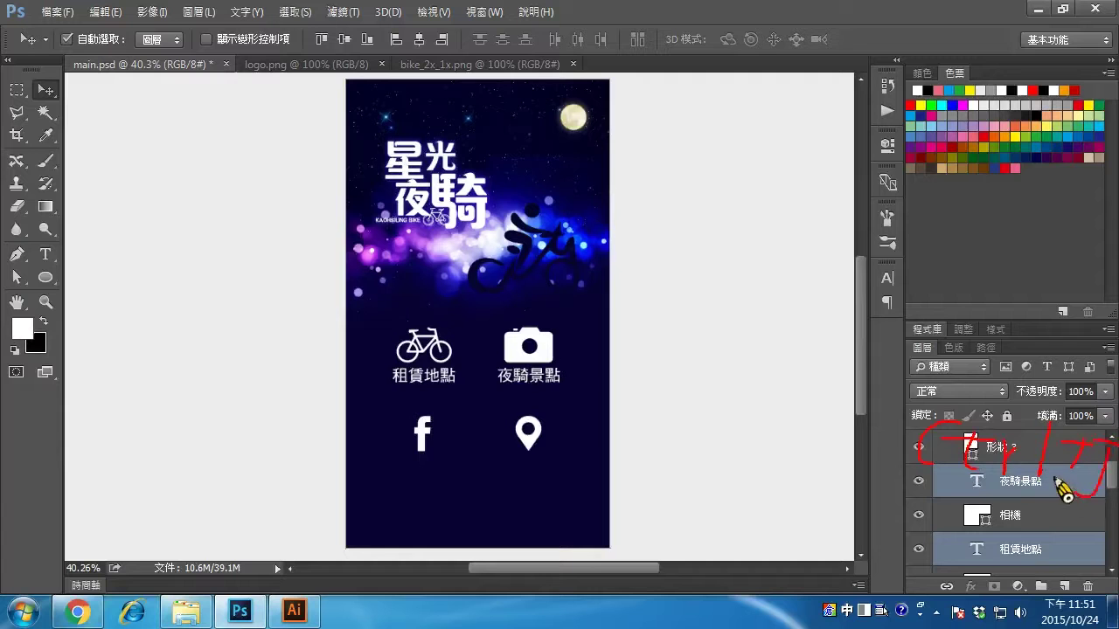
{"action": "left_click", "coordinate": [200, 13]}
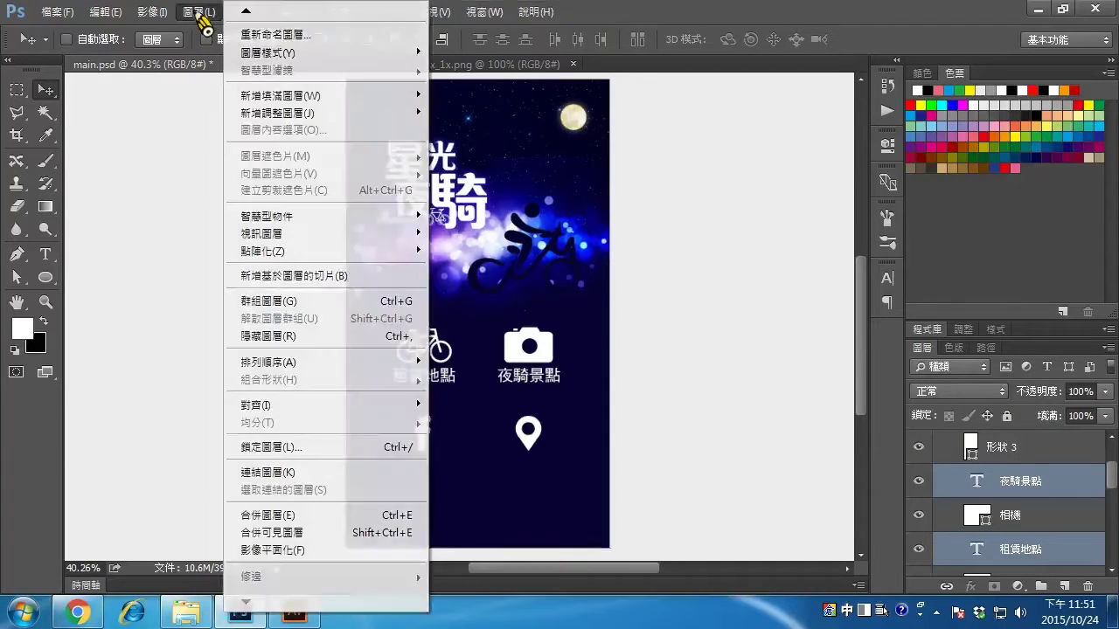
{"action": "mouse_move", "coordinate": [245, 14]}
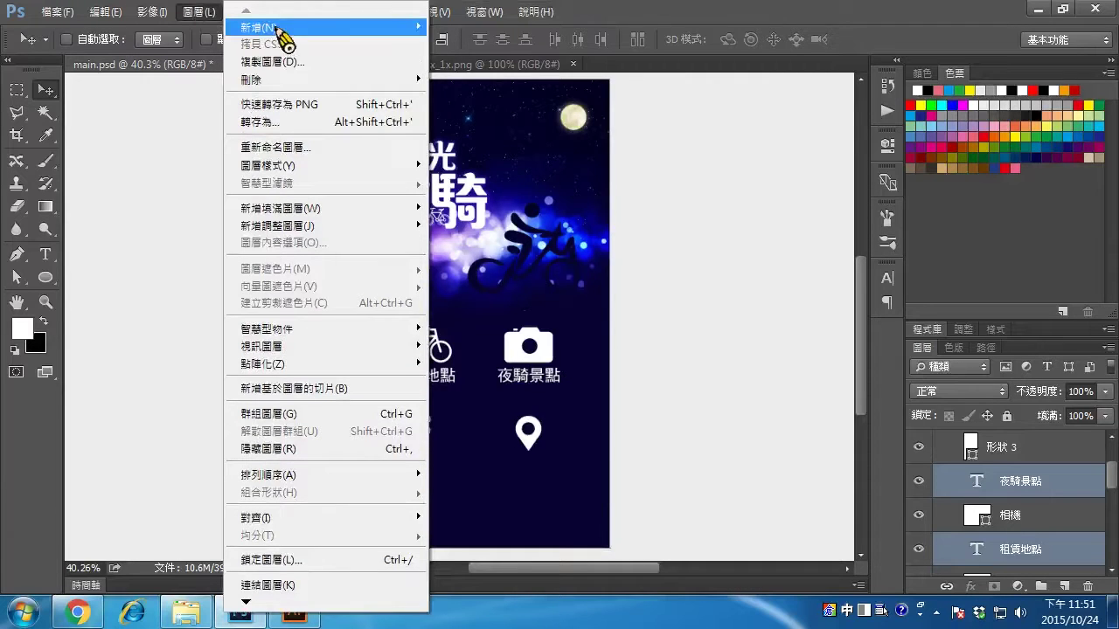
{"action": "mouse_move", "coordinate": [278, 28]}
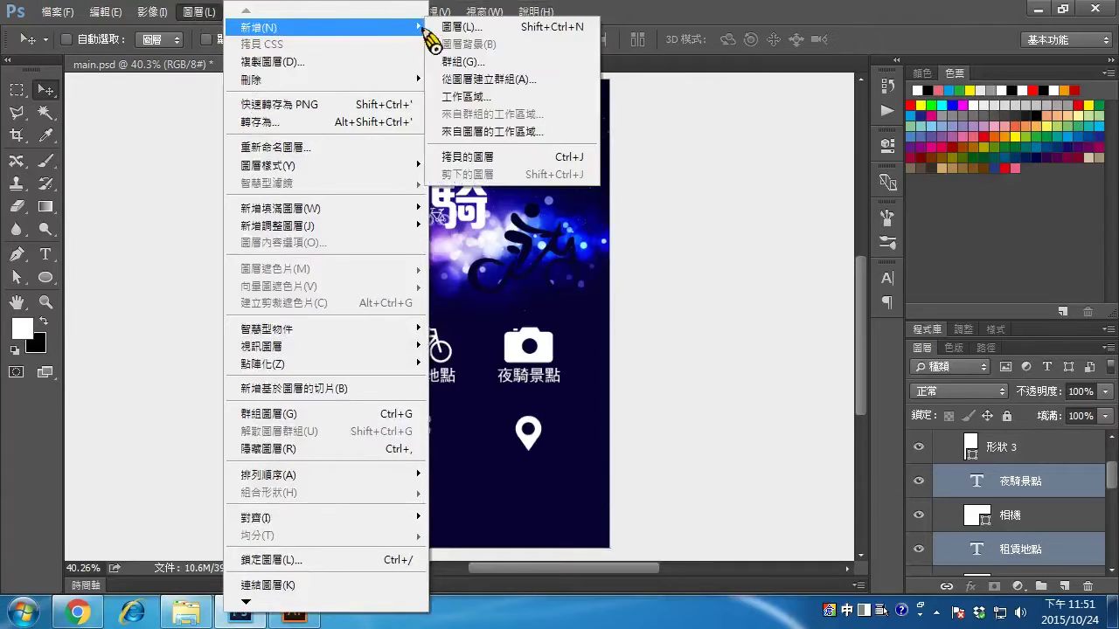
{"action": "left_click", "coordinate": [492, 158]}
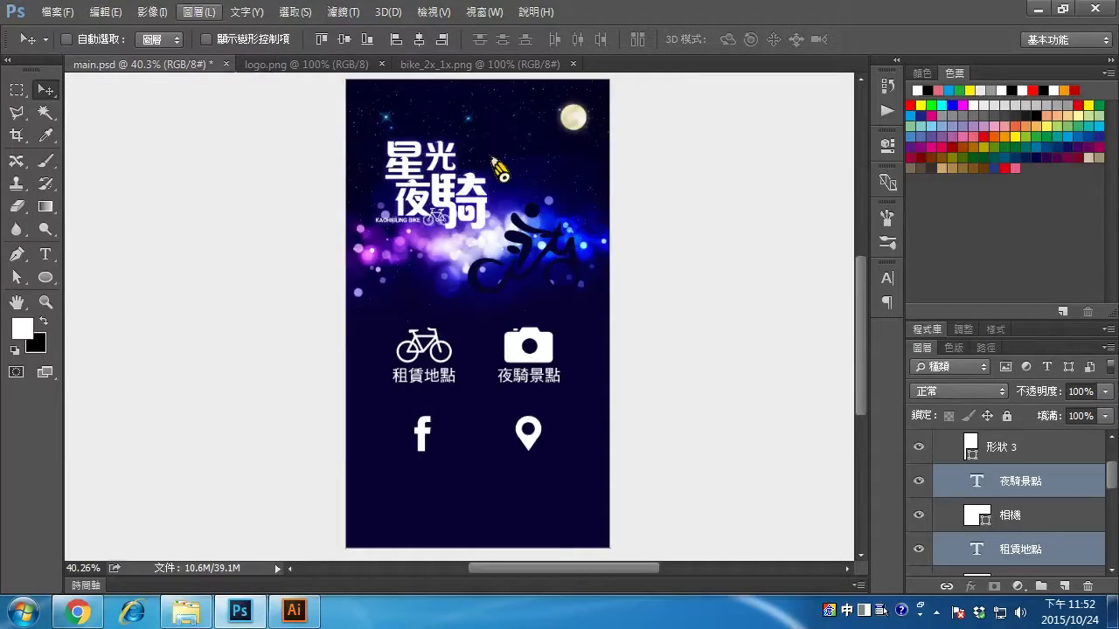
{"action": "key", "text": "ctrl"}
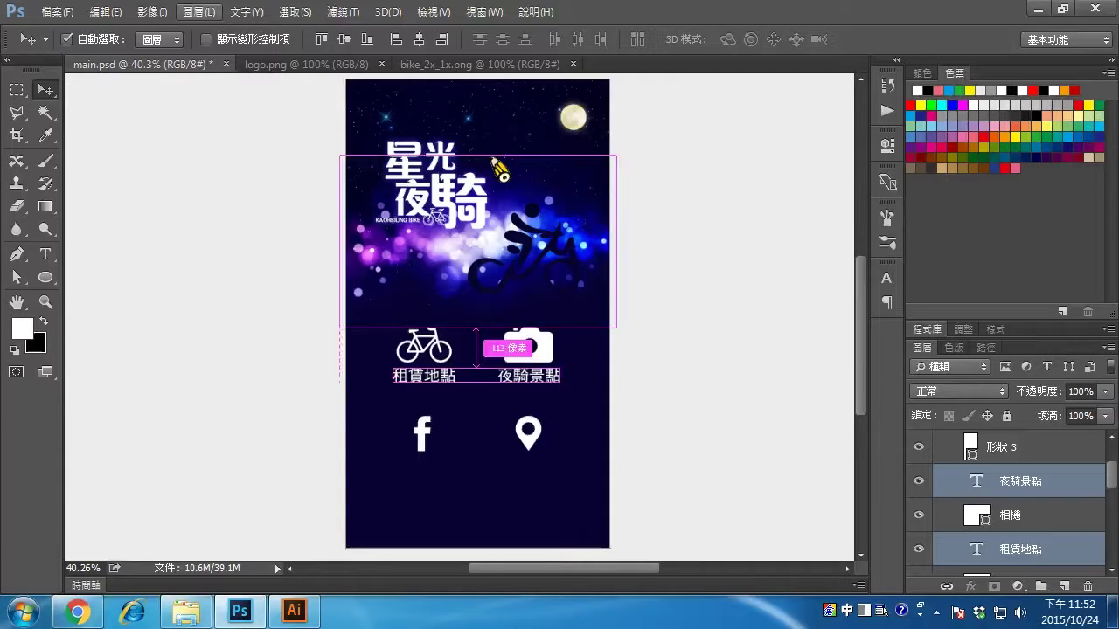
{"action": "key", "text": "ctrl+j"}
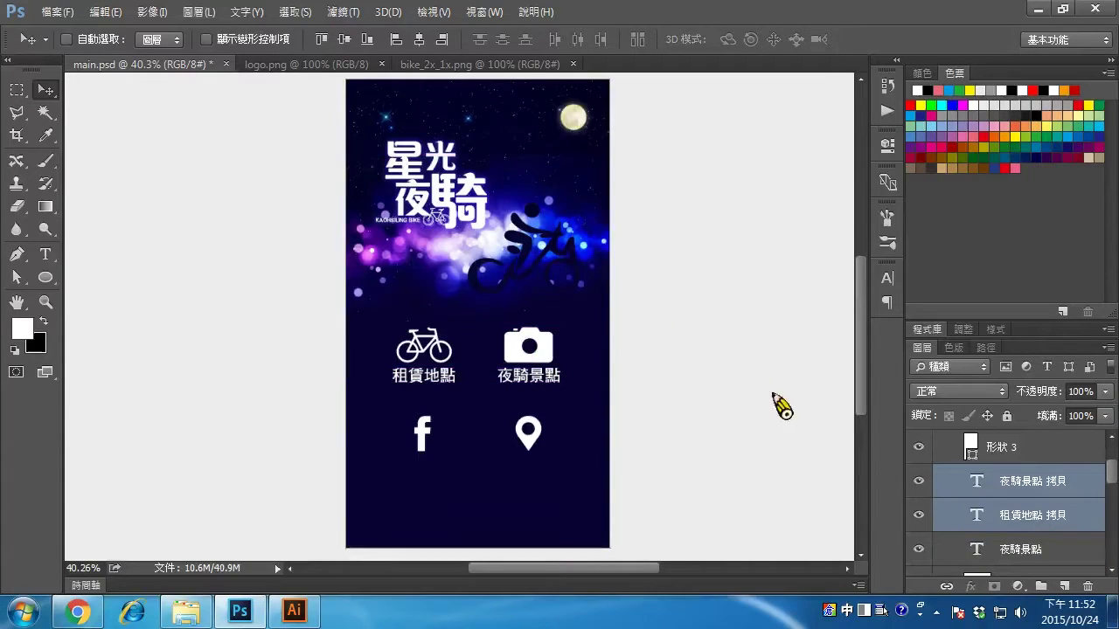
Move the two duplicated labels straight down 252 pixels so they sit beneath the Facebook and location pin icons
{"action": "mouse_move", "coordinate": [914, 461]}
{"action": "left_mouse_down"}
{"action": "mouse_move", "coordinate": [1099, 545]}
{"action": "mouse_move", "coordinate": [1079, 535]}
{"action": "left_mouse_up"}
{"action": "key", "text": "Escape"}
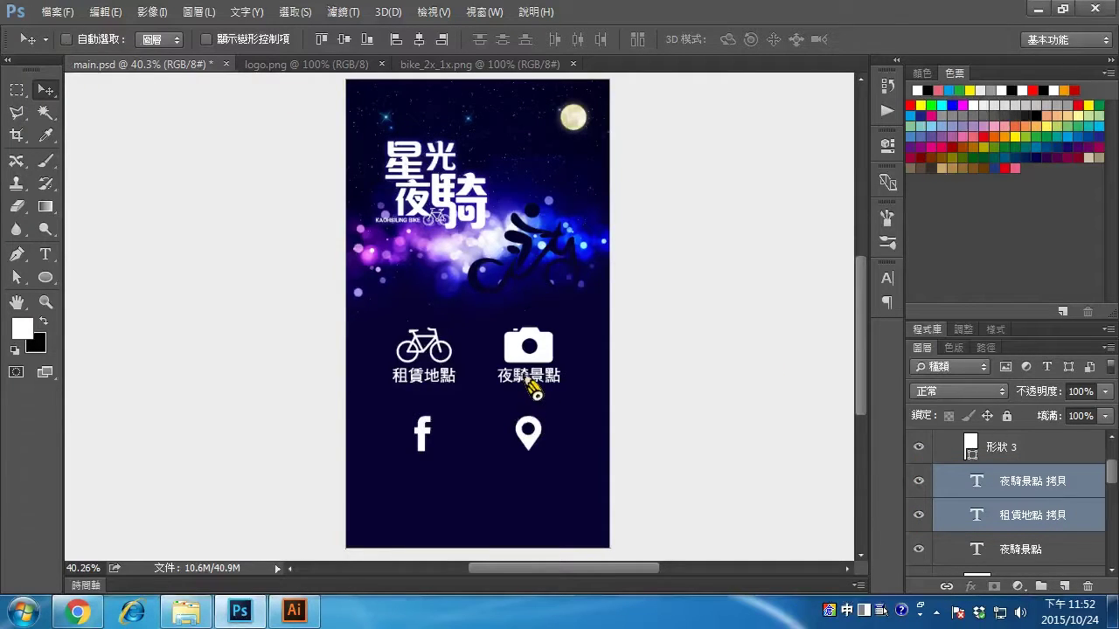
{"action": "left_click_drag", "start_coordinate": [528, 390], "coordinate": [541, 481]}
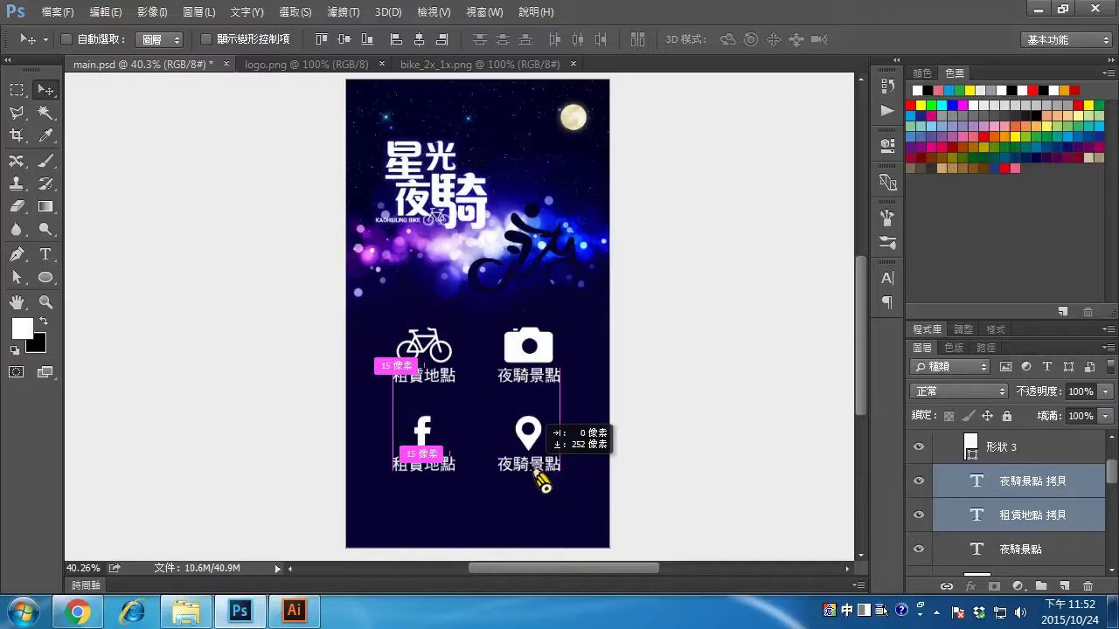
{"action": "left_click_drag", "start_coordinate": [541, 481], "coordinate": [541, 481]}
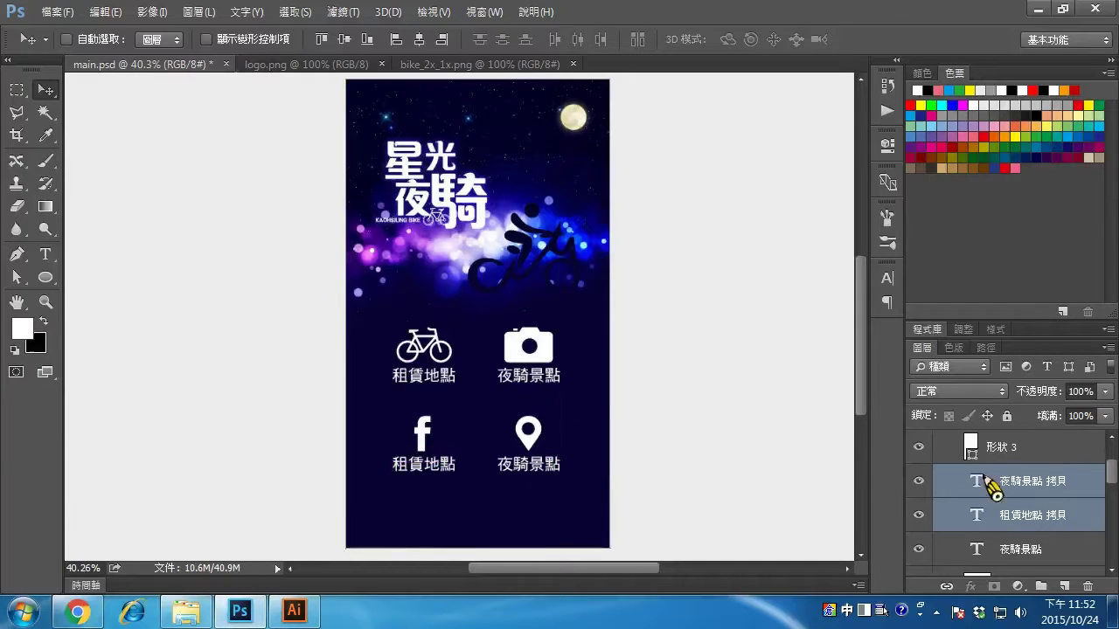
Replace the text of the duplicated 租賃地點 label beneath the Facebook icon with 粉絲專頁
{"action": "double_click", "coordinate": [977, 514]}
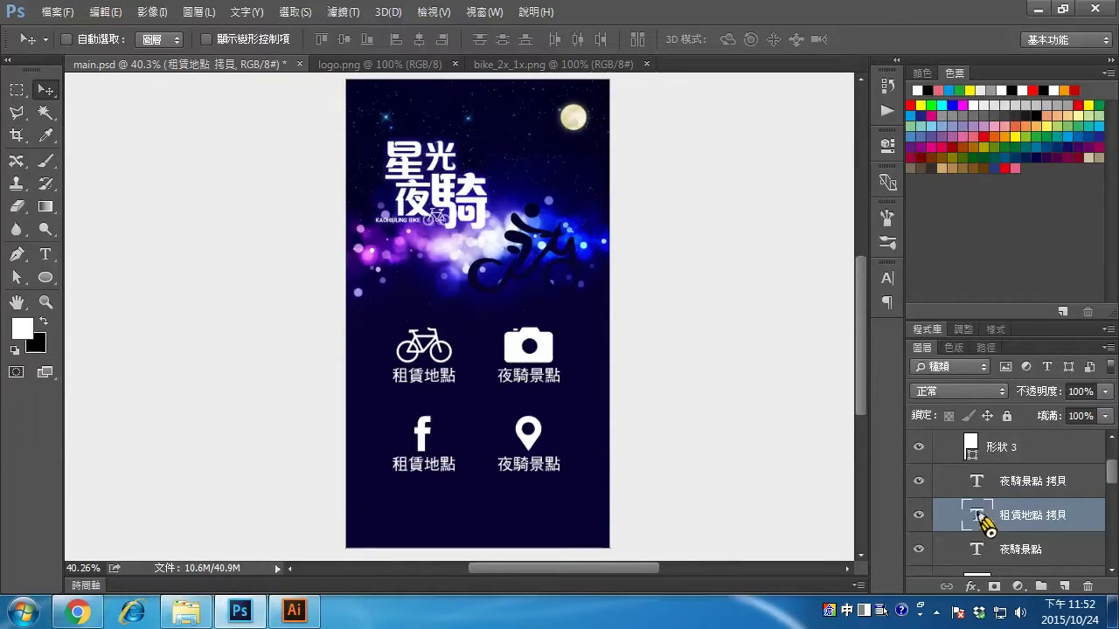
{"action": "key", "text": "BackSpace"}
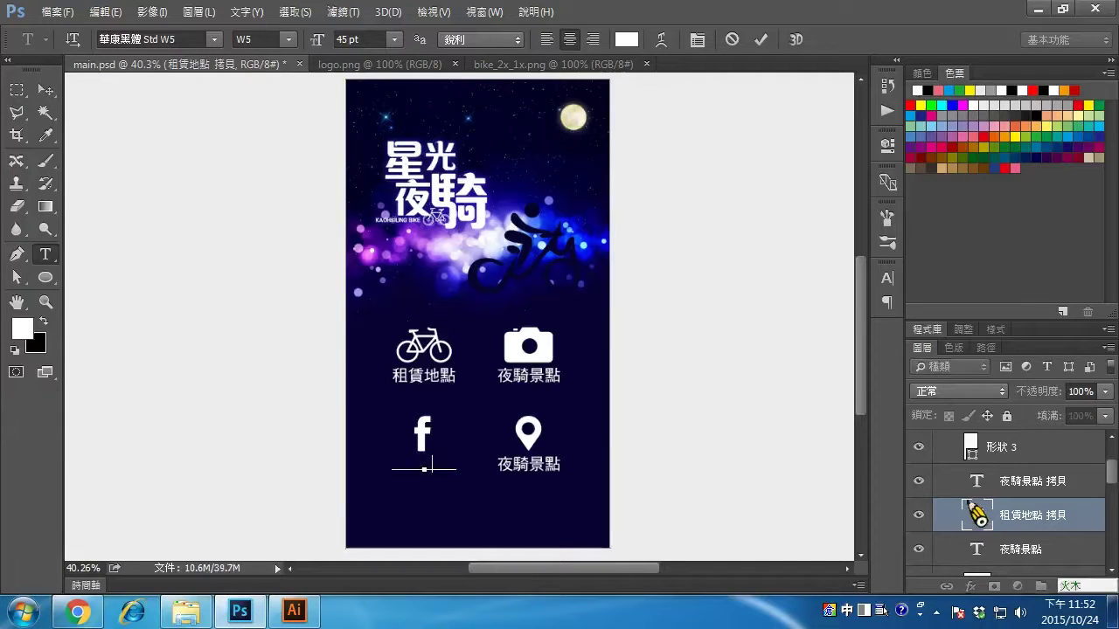
{"action": "type", "text": "粉"}
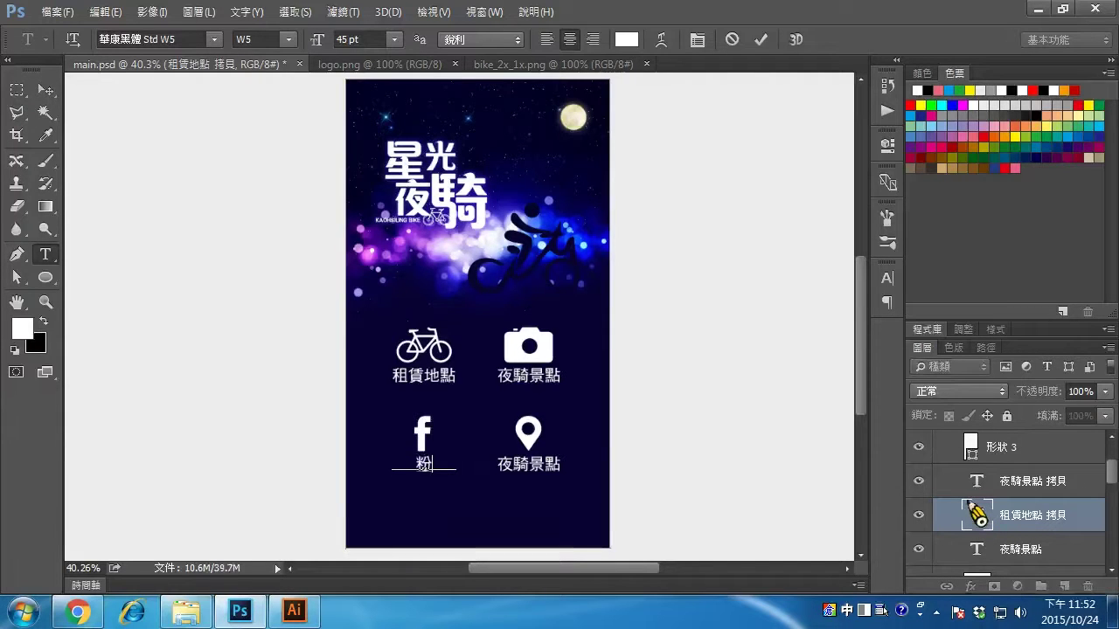
{"action": "type", "text": "fvf"}
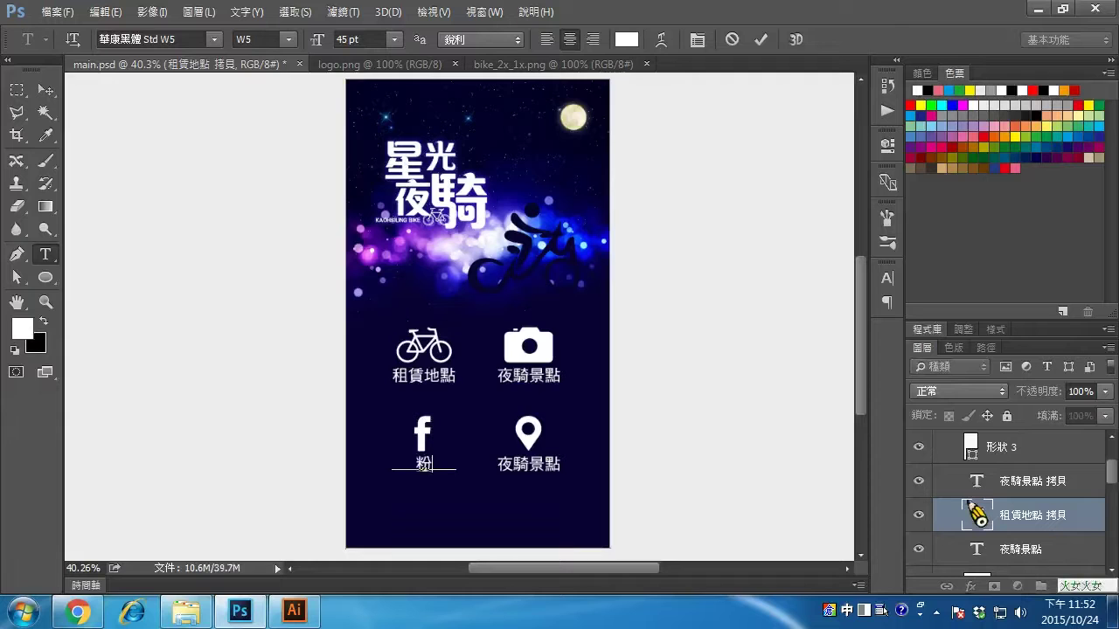
{"action": "type", "text": "絲專頁"}
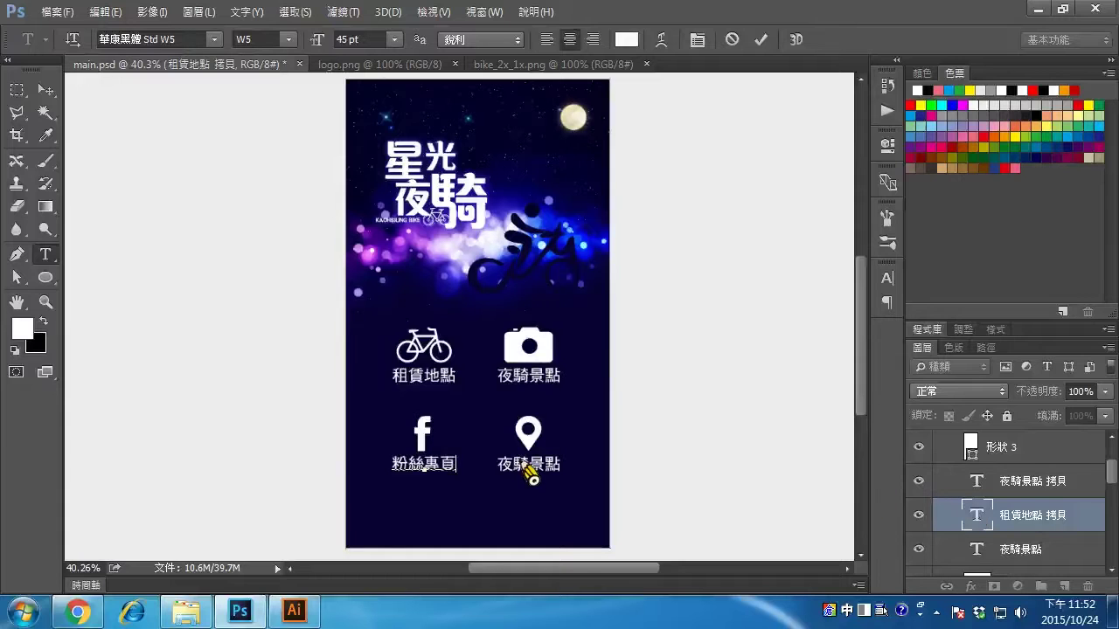
Commit the 粉絲專頁 label and replace the text beneath the location pin icon with 建議路線
{"action": "left_click", "coordinate": [762, 40]}
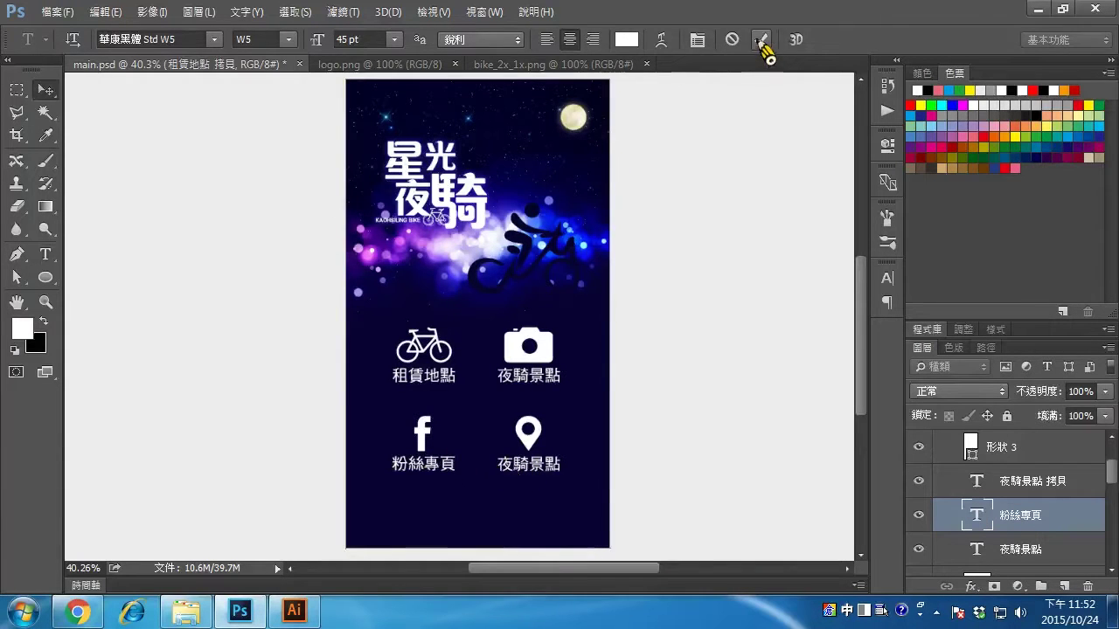
{"action": "double_click", "coordinate": [979, 481]}
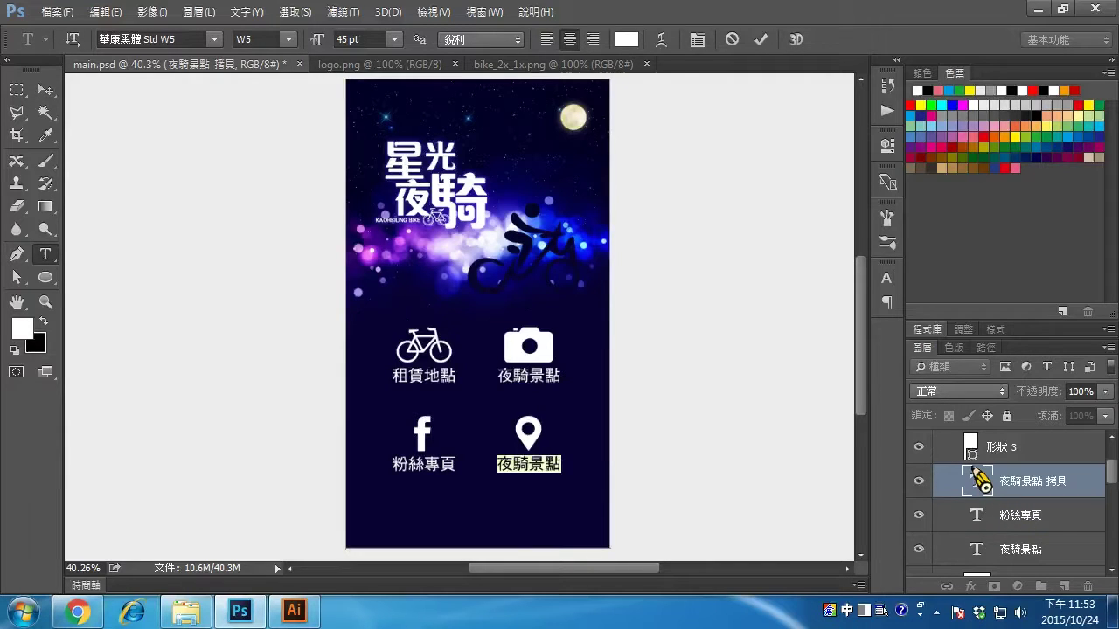
{"action": "type", "text": "路線"}
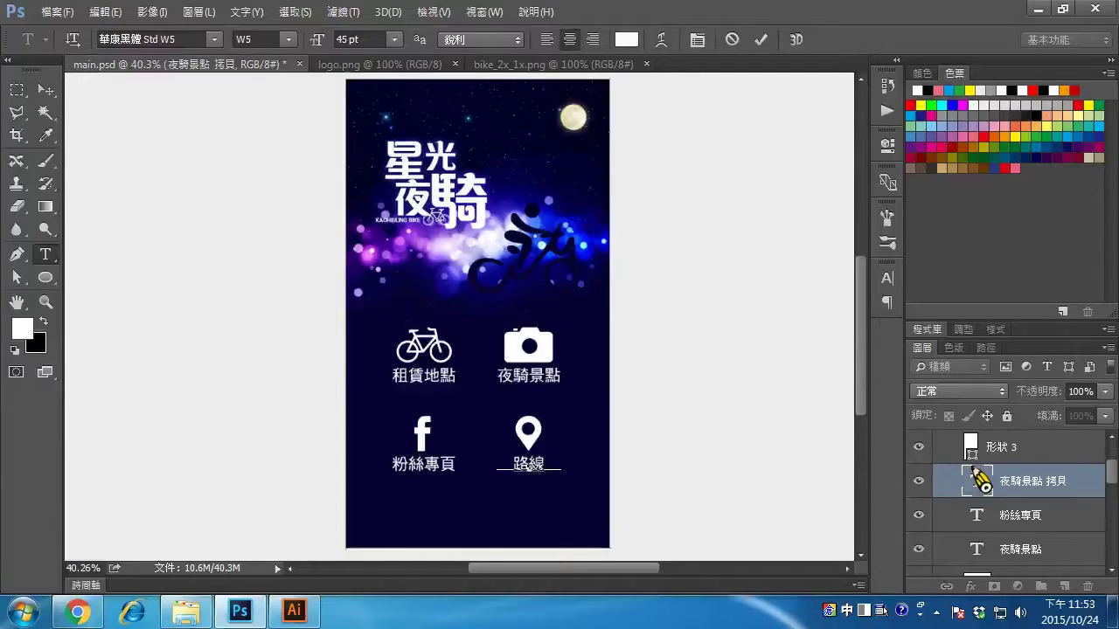
{"action": "key", "text": "Return"}
{"action": "type", "text": "建"}
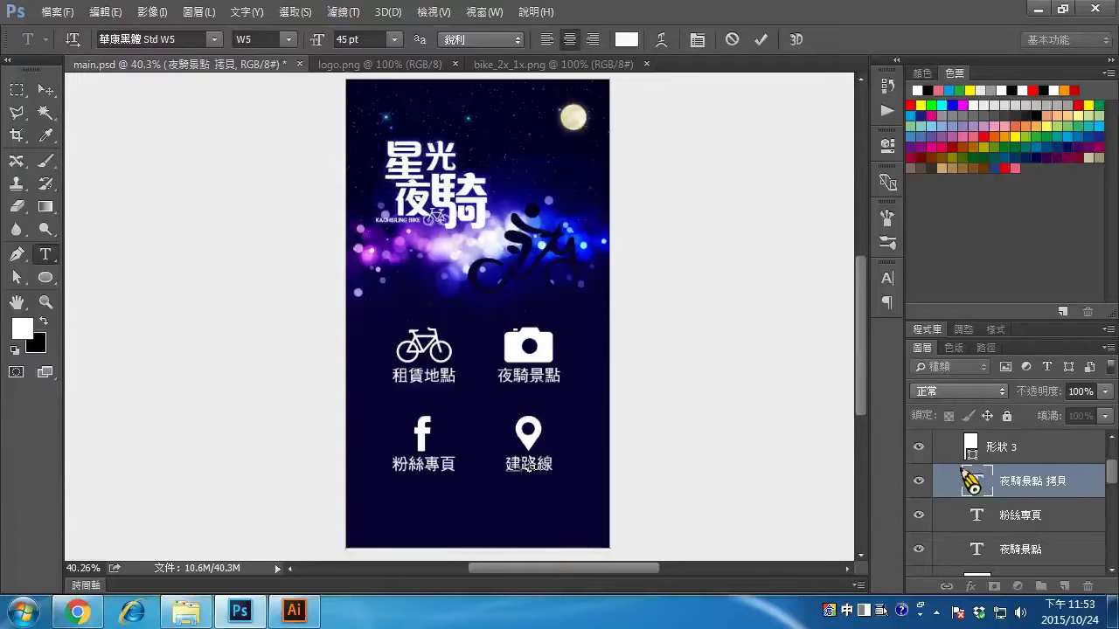
{"action": "type", "text": "議"}
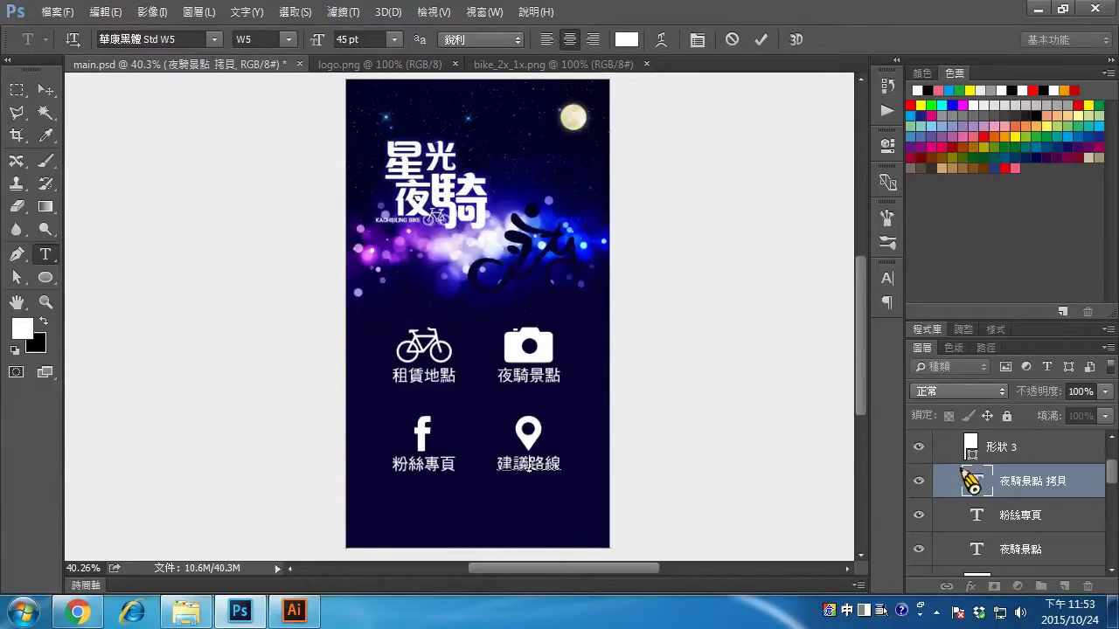
{"action": "left_click", "coordinate": [759, 41]}
{"action": "key", "text": "v"}
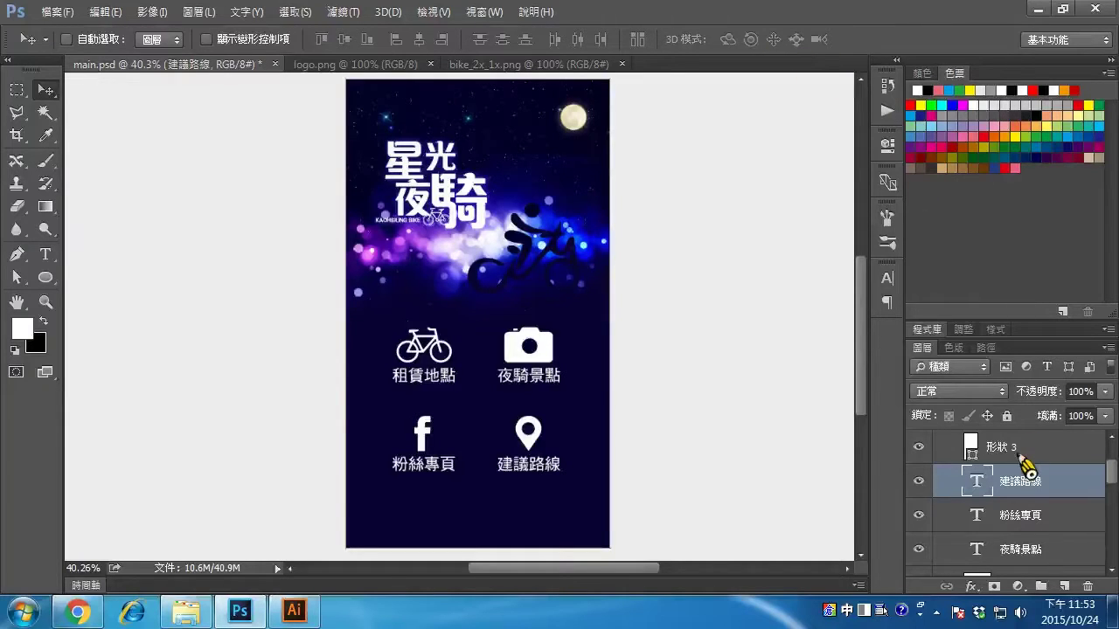
Select the 導覽 group and collapse it in the layer list
{"action": "scroll", "coordinate": [1026, 470], "scroll_direction": "up", "scroll_amount": 1}
{"action": "scroll", "coordinate": [1025, 470], "scroll_direction": "up", "scroll_amount": 2}
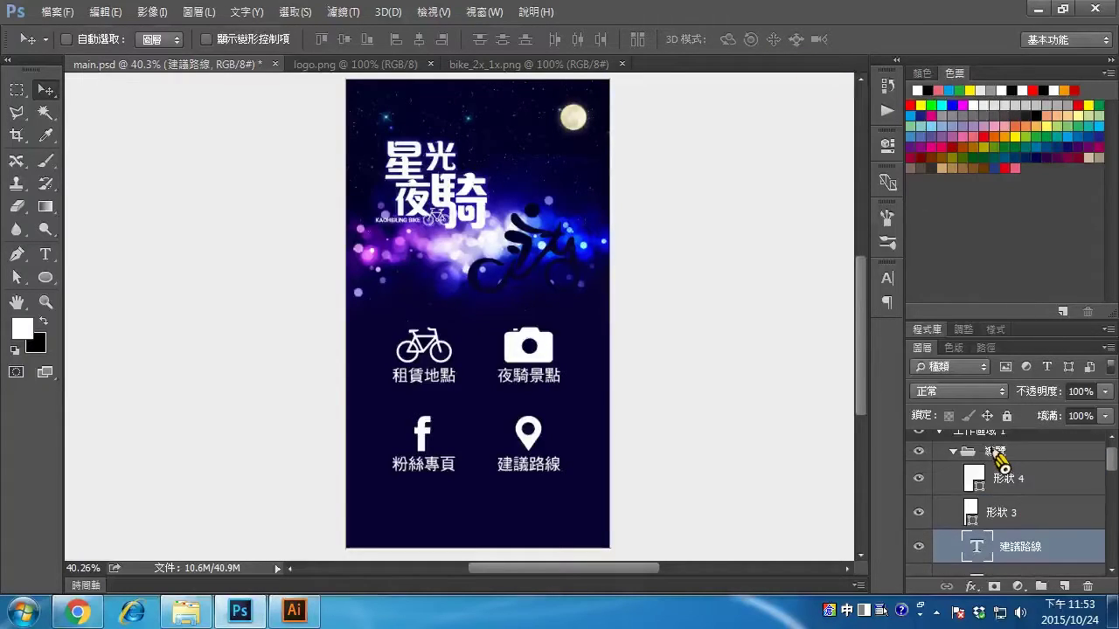
{"action": "left_click", "coordinate": [996, 452]}
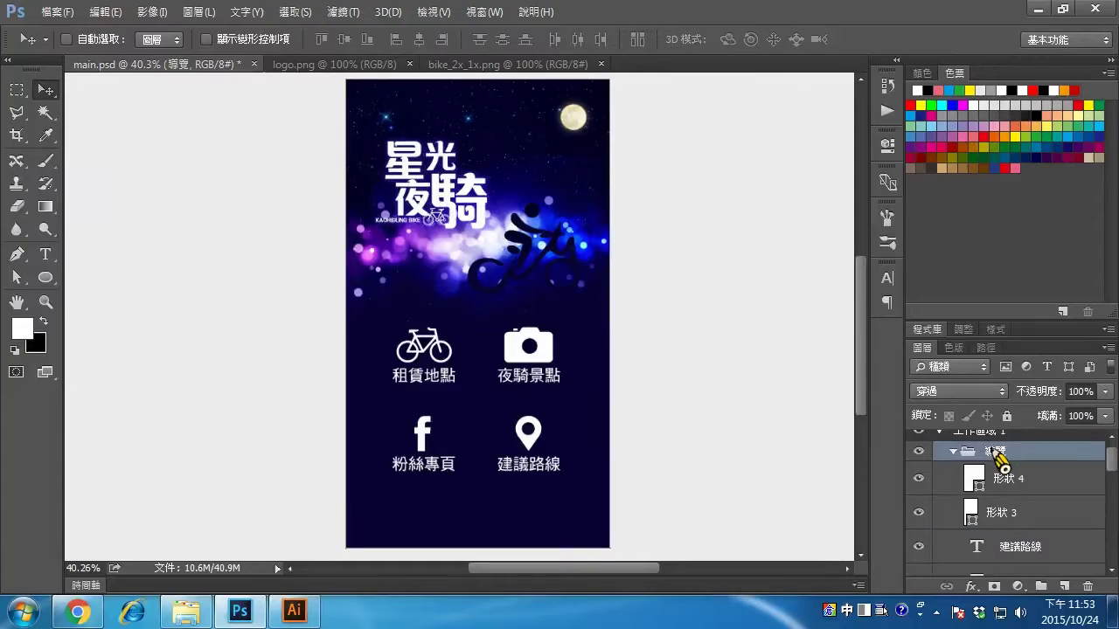
{"action": "left_click", "coordinate": [953, 451]}
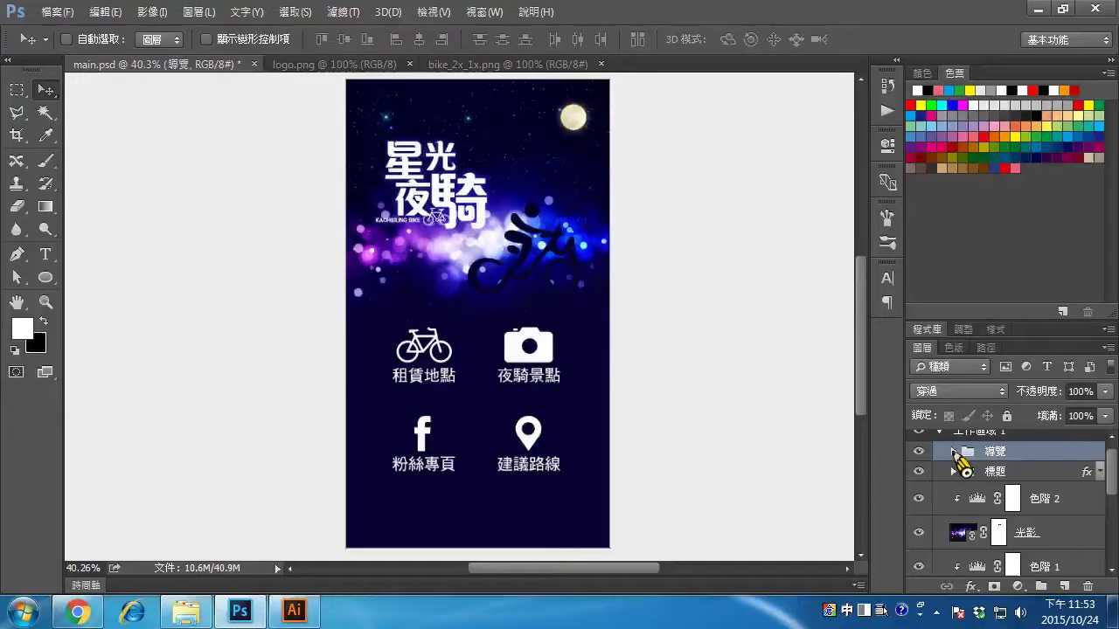
{"action": "mouse_move", "coordinate": [486, 11]}
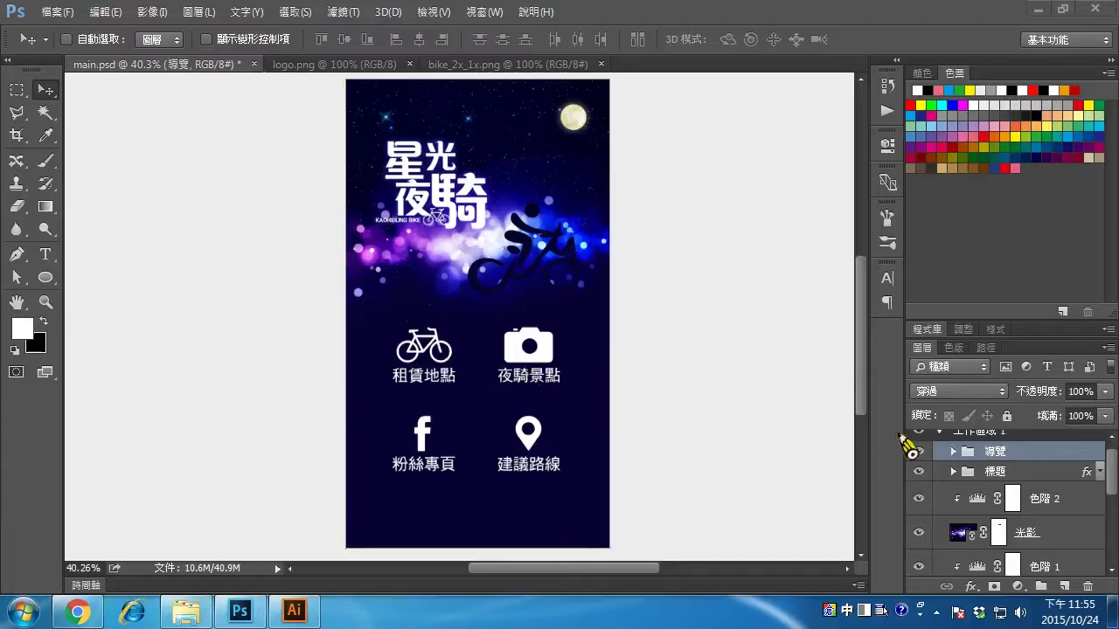
{"action": "left_click_drag", "start_coordinate": [1062, 555], "coordinate": [1077, 597]}
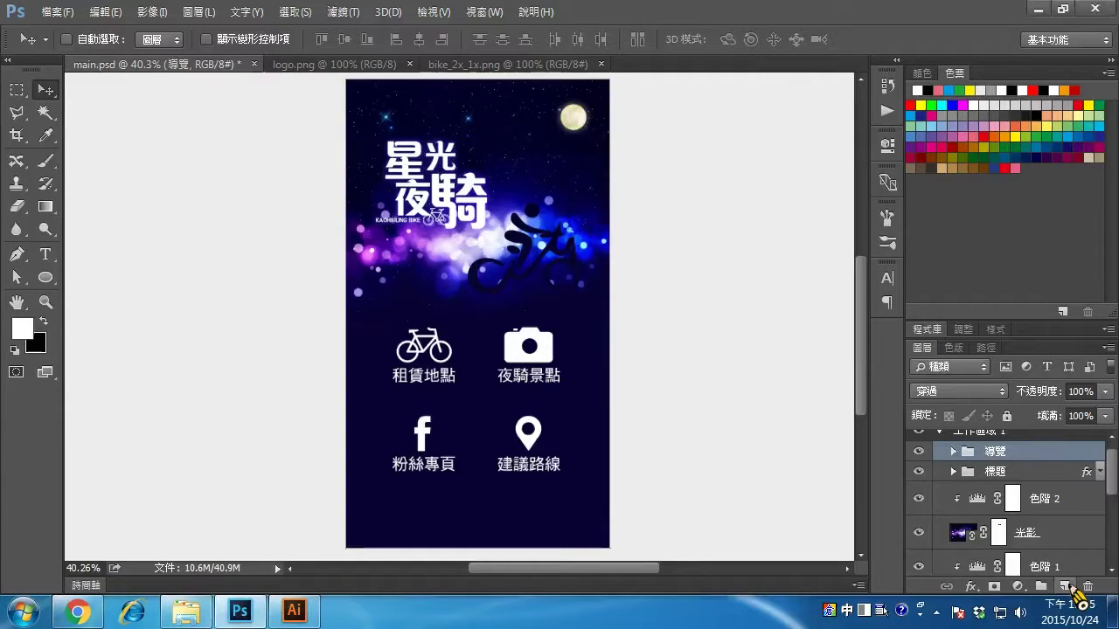
{"action": "left_click", "coordinate": [1065, 586]}
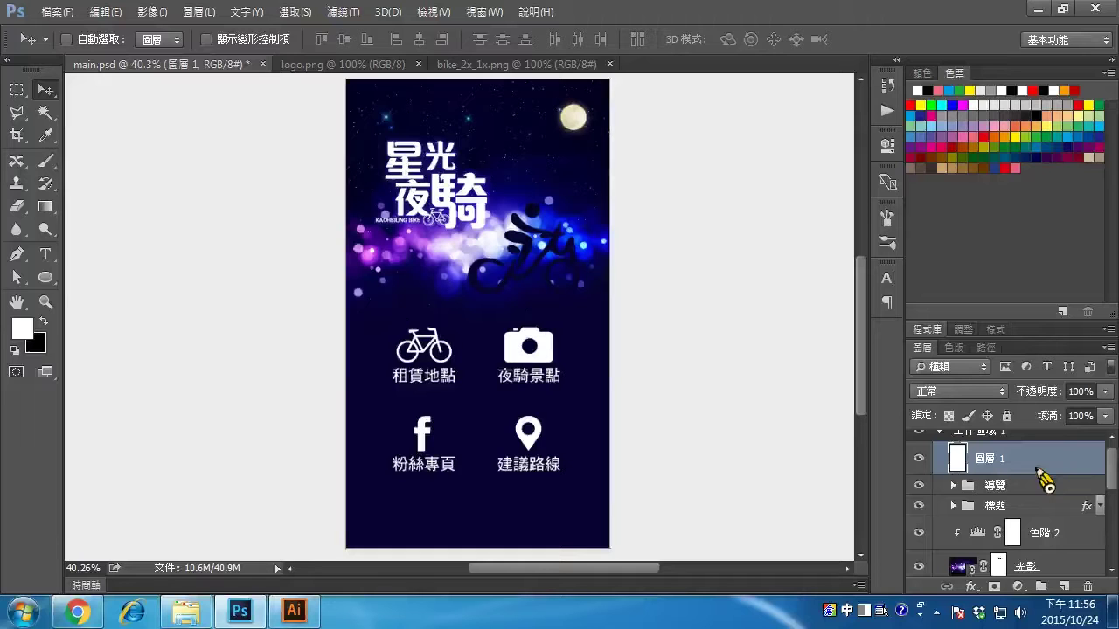
{"action": "left_click", "coordinate": [112, 14]}
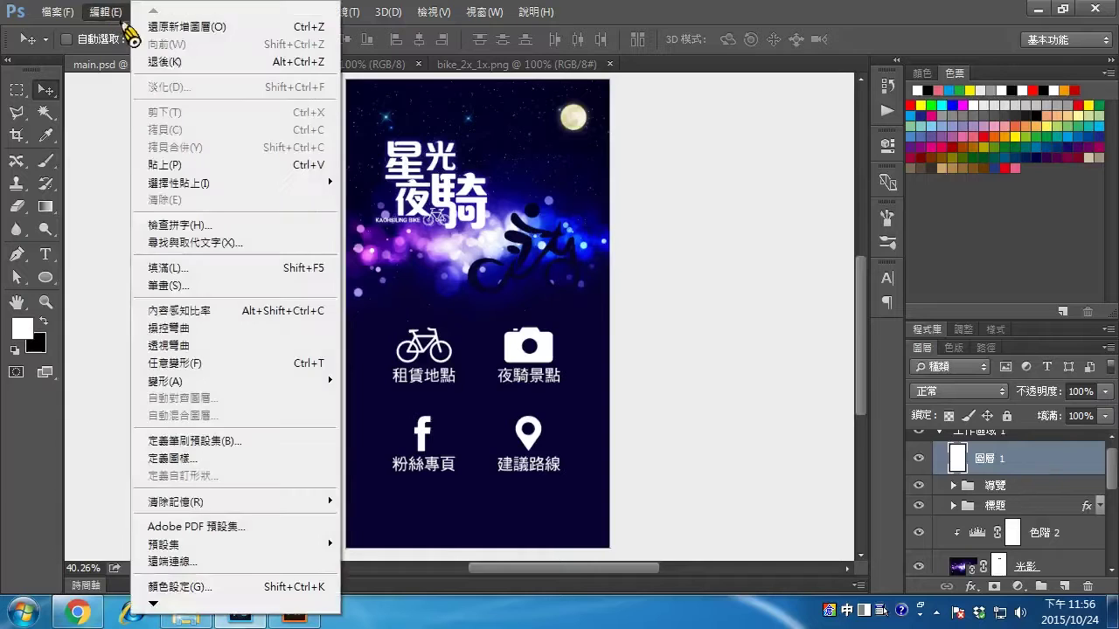
{"action": "left_click", "coordinate": [150, 29]}
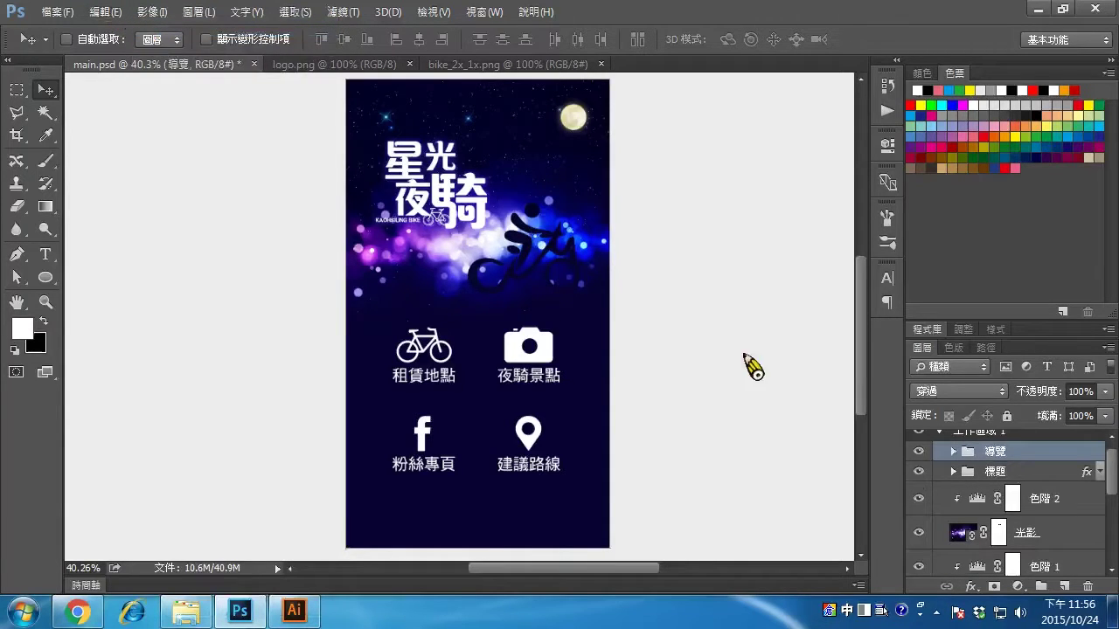
Create a new empty layer directly beneath the 導覽 group
{"action": "key", "text": "ctrl"}
{"action": "mouse_move", "coordinate": [995, 540]}
{"action": "left_mouse_down"}
{"action": "mouse_move", "coordinate": [1030, 525]}
{"action": "mouse_move", "coordinate": [1035, 546]}
{"action": "mouse_move", "coordinate": [1011, 529]}
{"action": "mouse_move", "coordinate": [1039, 529]}
{"action": "mouse_move", "coordinate": [1048, 546]}
{"action": "mouse_move", "coordinate": [1079, 523]}
{"action": "left_mouse_up"}
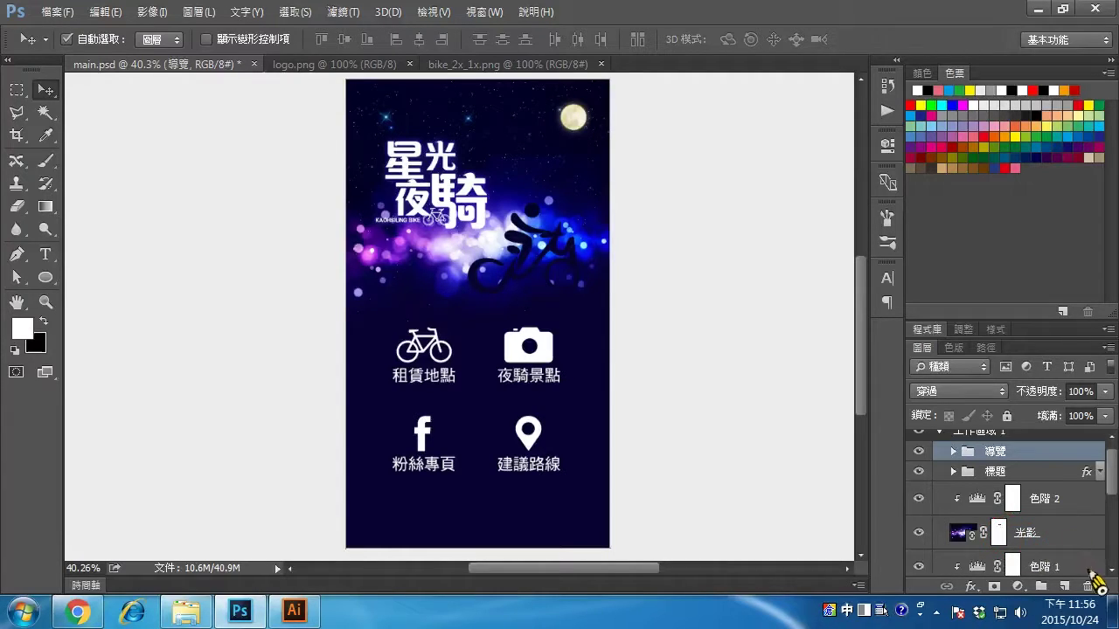
{"action": "key", "text": "ctrl"}
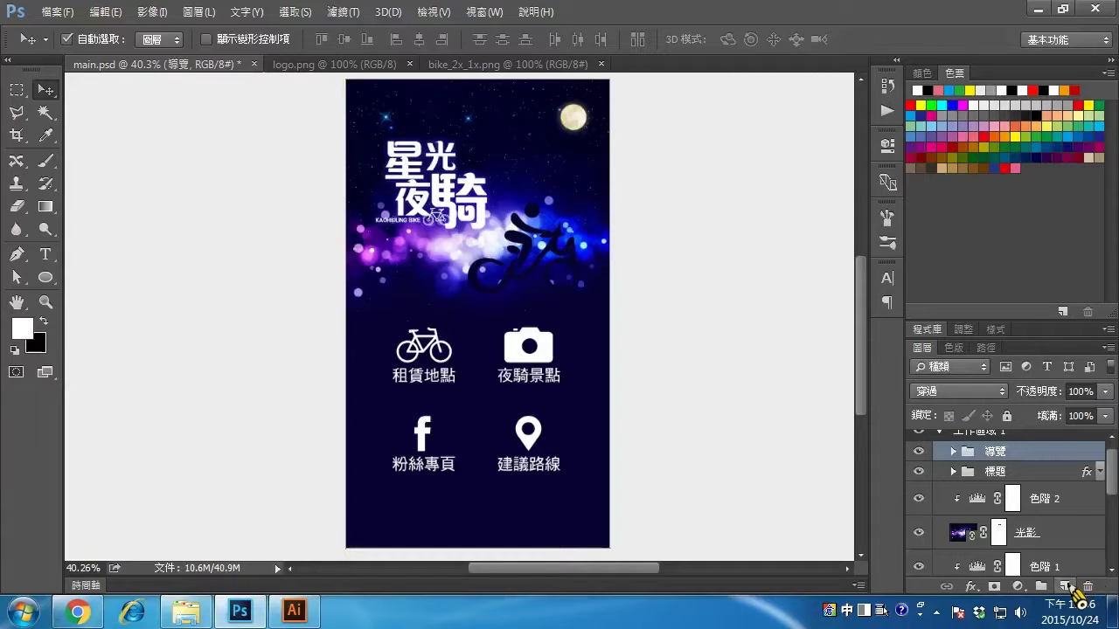
{"action": "left_click", "coordinate": [1064, 586], "text": "ctrl"}
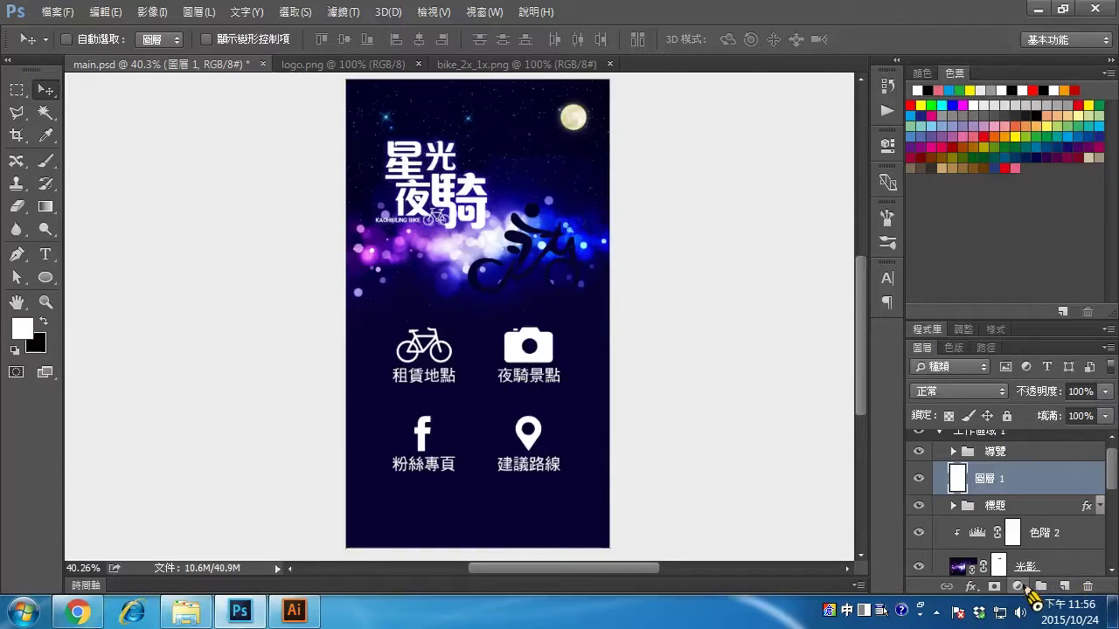
Turn the new layer into a solid colour fill layer using the blue swatch 00a0e9
{"action": "left_click", "coordinate": [1019, 586]}
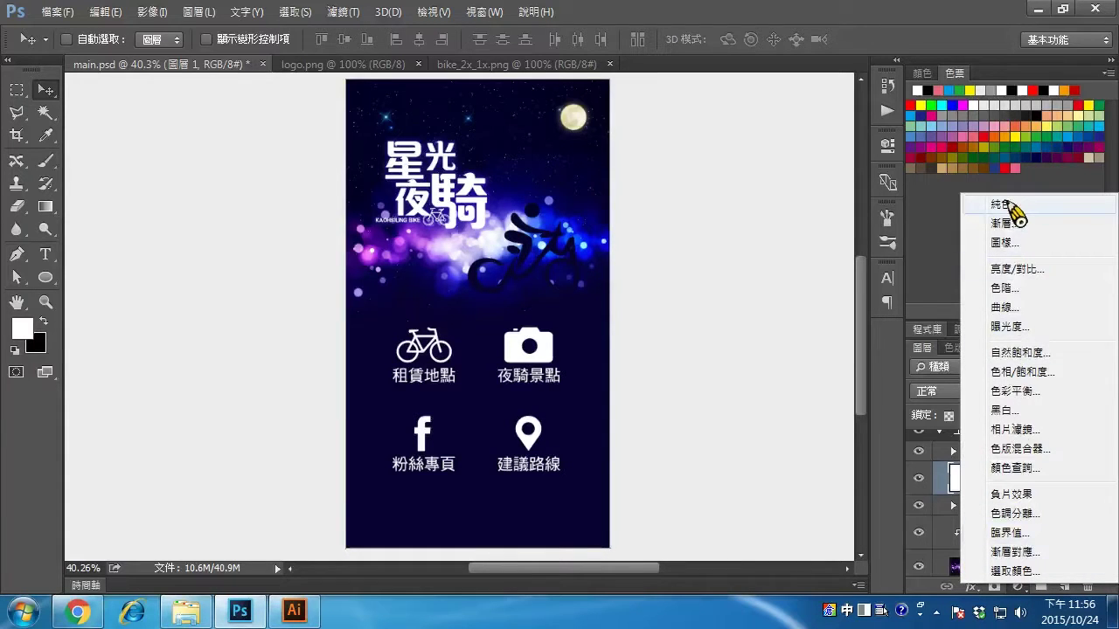
{"action": "left_click", "coordinate": [1001, 205]}
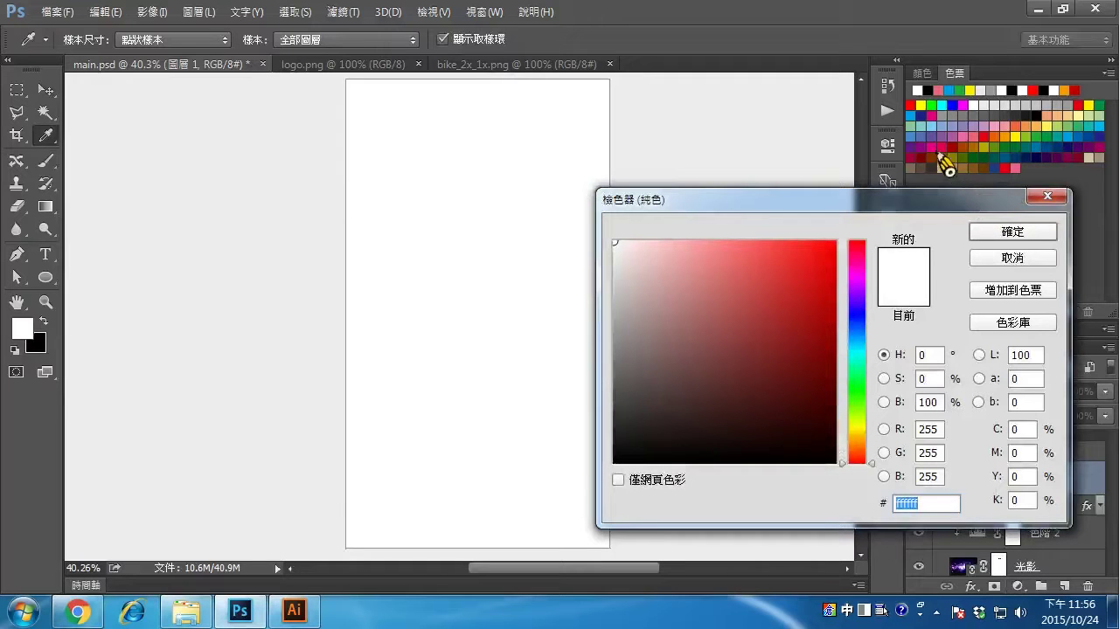
{"action": "left_click", "coordinate": [914, 115]}
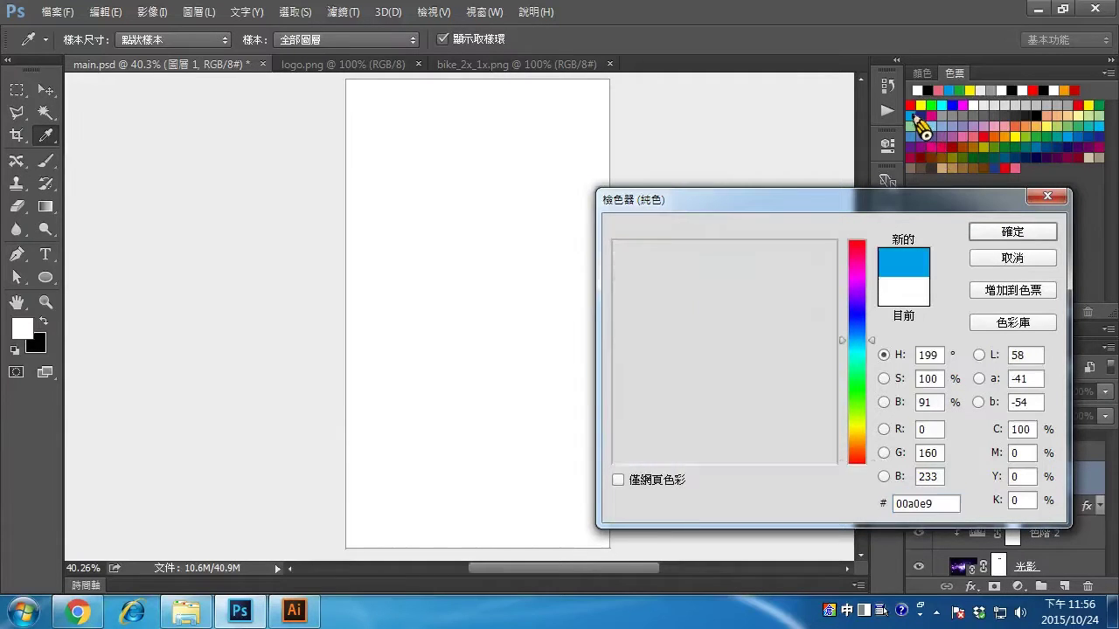
{"action": "left_click", "coordinate": [1012, 232]}
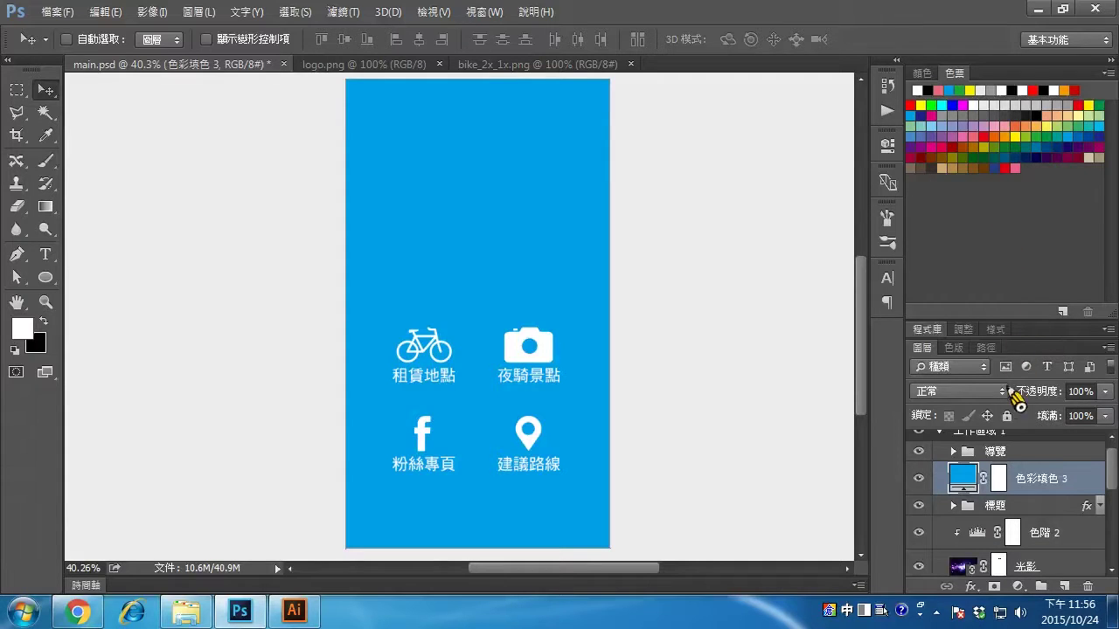
Change the solid colour fill layer's colour to the magenta swatch e4007f
{"action": "key", "text": "ctrl"}
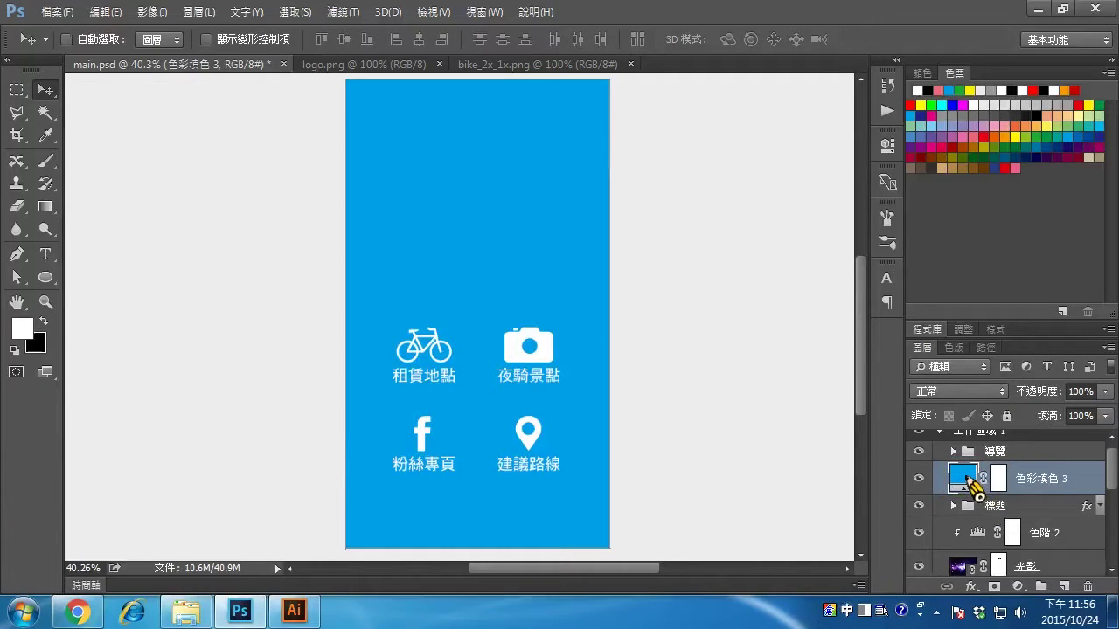
{"action": "double_click", "coordinate": [966, 479]}
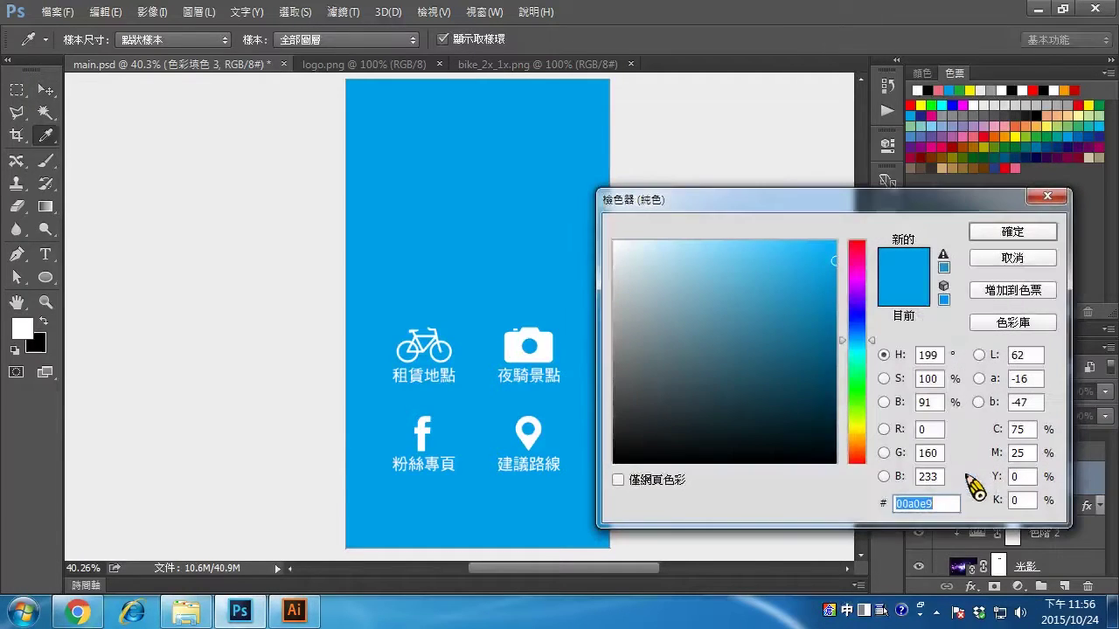
{"action": "left_click", "coordinate": [934, 150]}
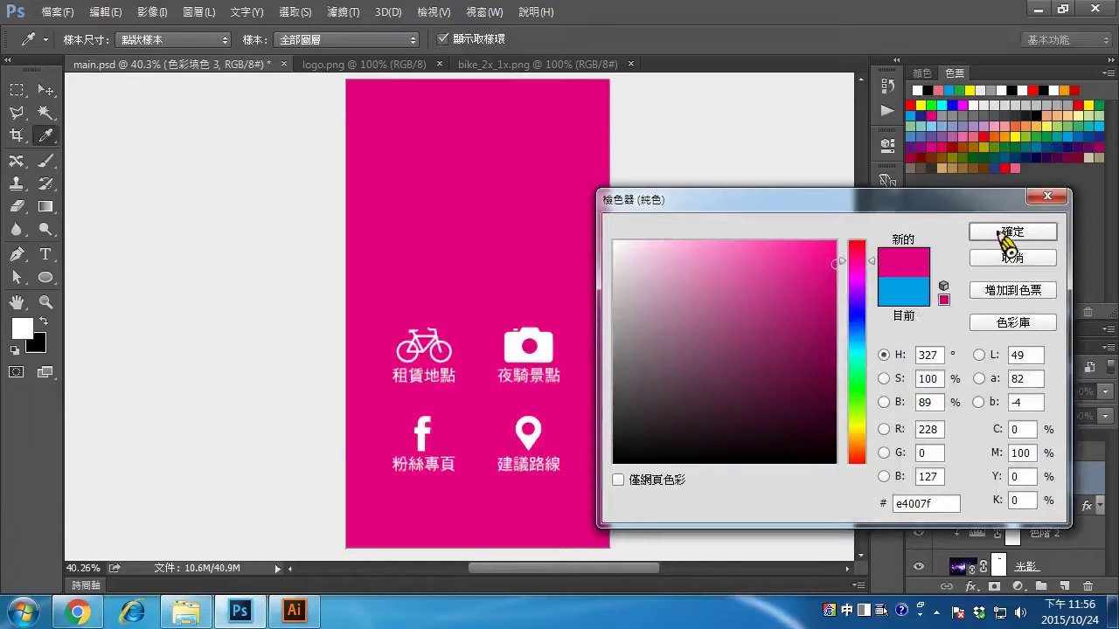
{"action": "left_click", "coordinate": [1006, 234]}
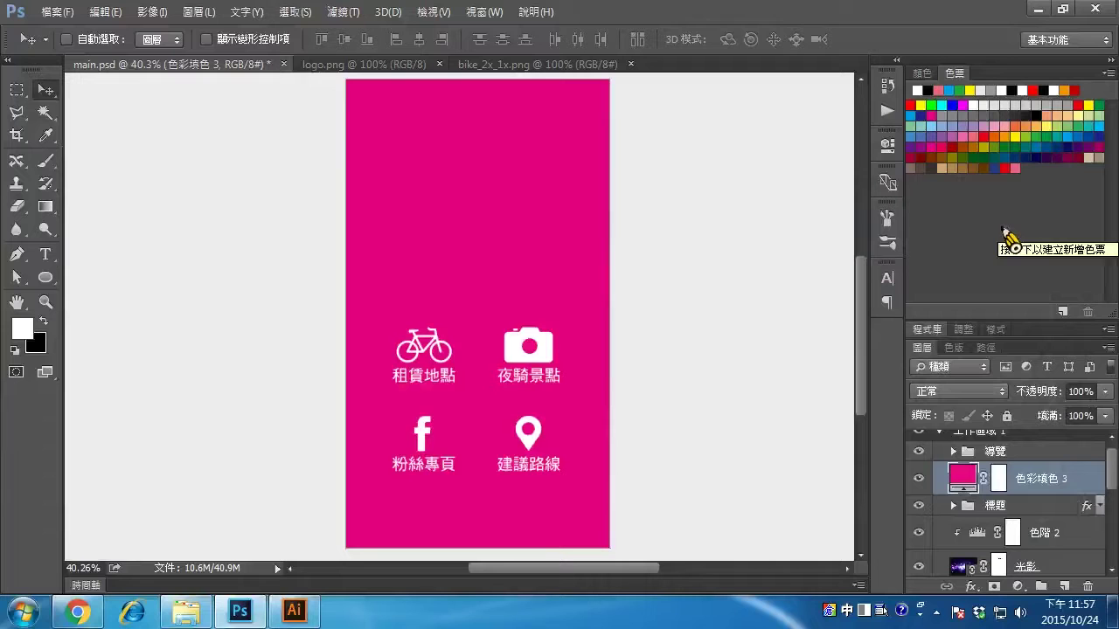
Select the magenta fill layer's mask, invert it to black and close the mask properties
{"action": "mouse_move", "coordinate": [997, 478]}
{"action": "left_mouse_down"}
{"action": "mouse_move", "coordinate": [1032, 517]}
{"action": "mouse_move", "coordinate": [1012, 481]}
{"action": "left_mouse_up"}
{"action": "double_click", "coordinate": [1007, 479]}
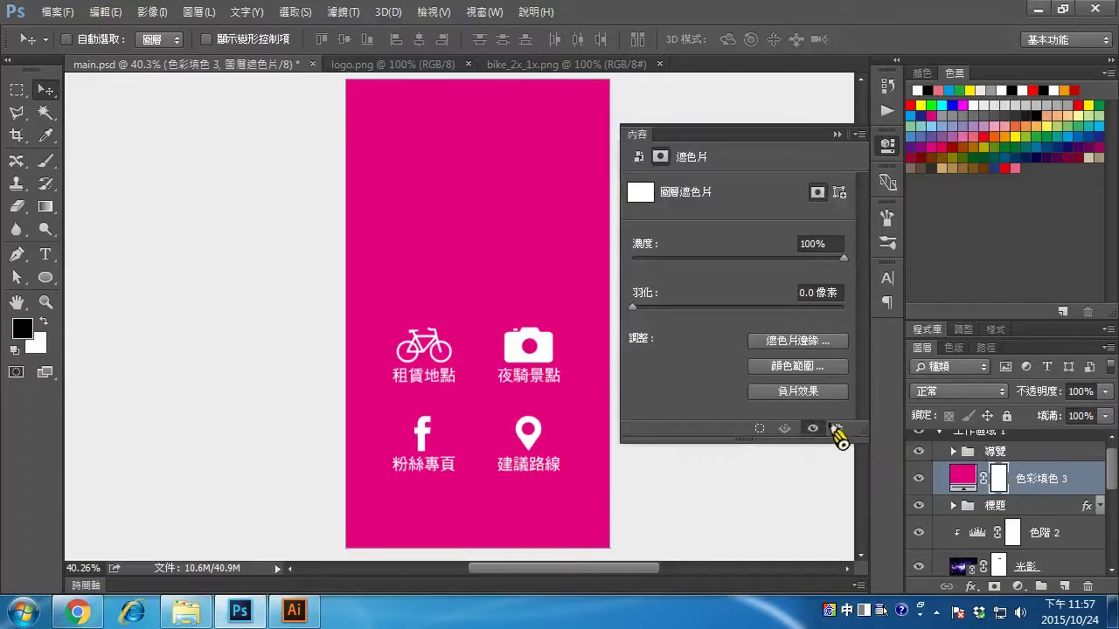
{"action": "left_click", "coordinate": [801, 392]}
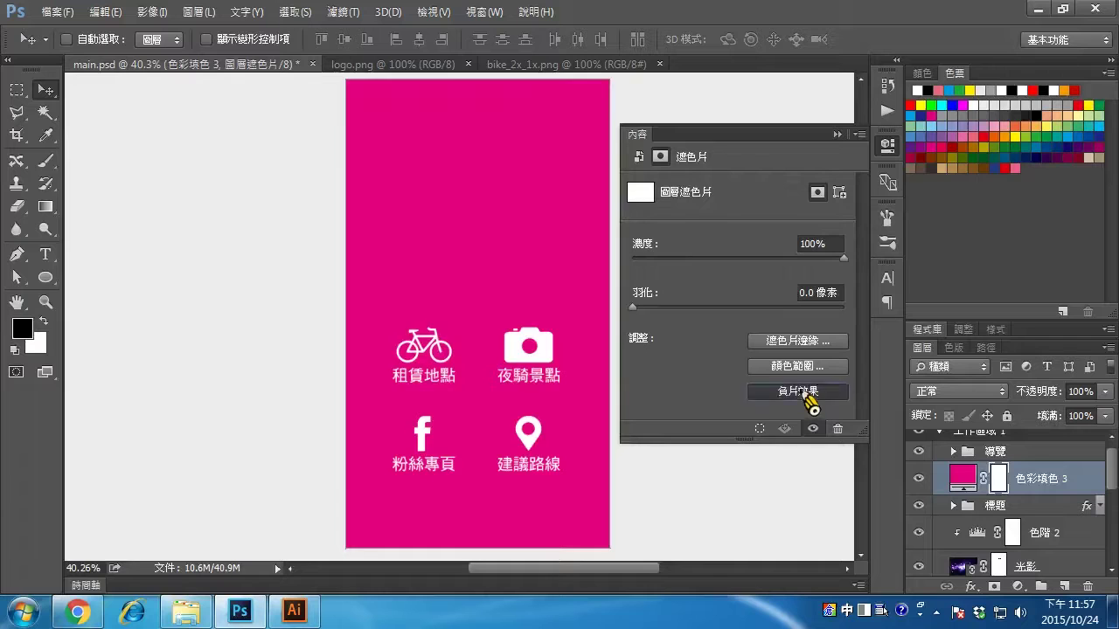
{"action": "left_click", "coordinate": [838, 135]}
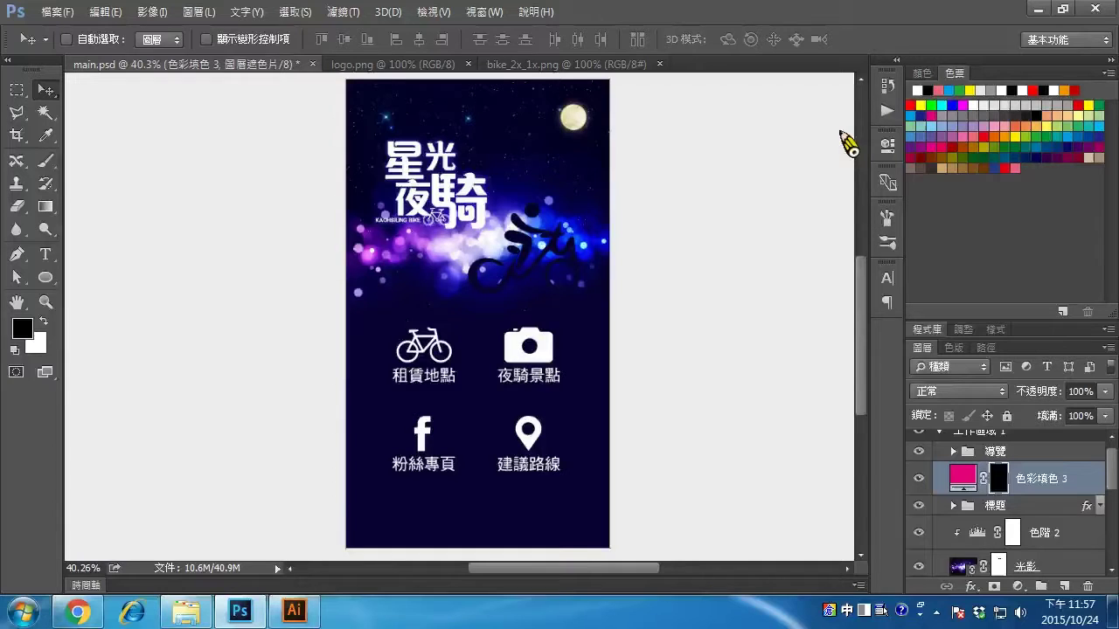
Fill the magenta layer's mask with white at 100% opacity in normal mode
{"action": "left_click", "coordinate": [114, 12]}
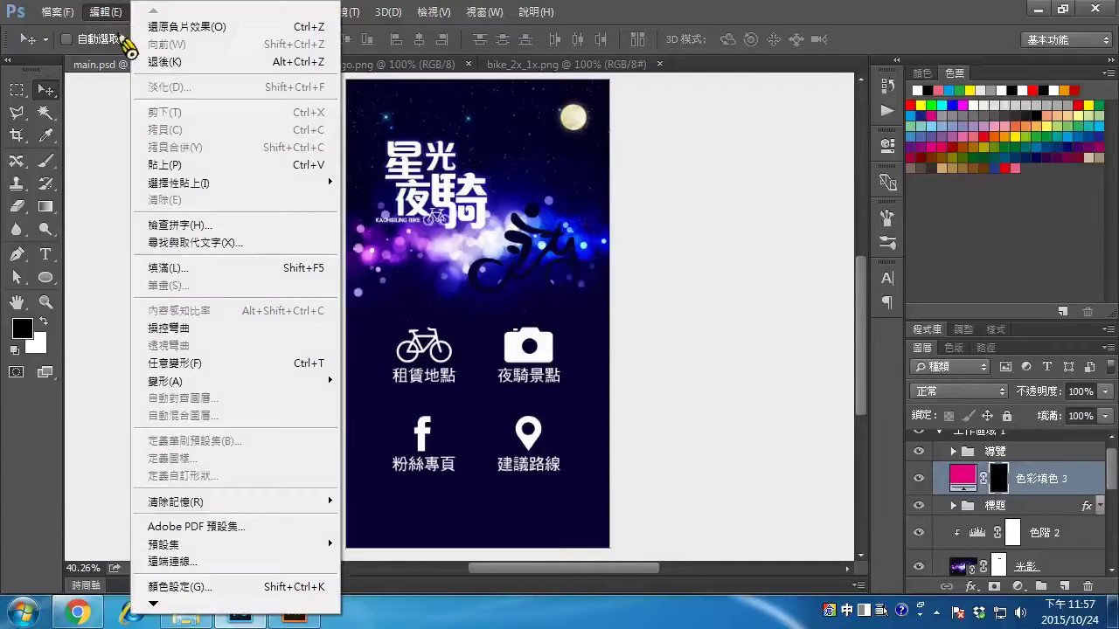
{"action": "left_click", "coordinate": [166, 268]}
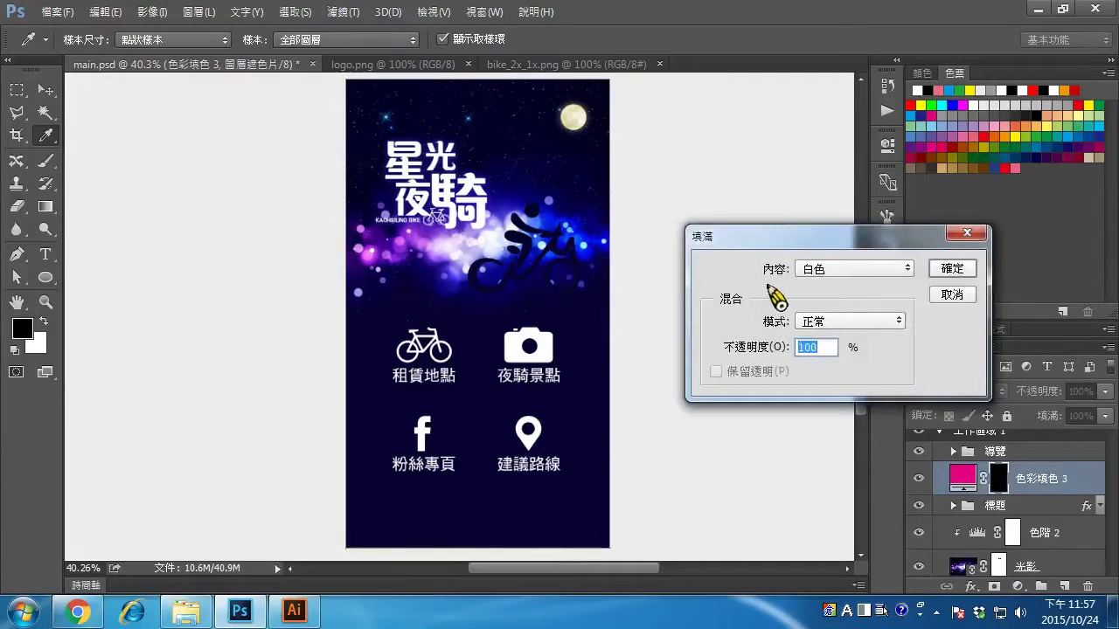
{"action": "left_click", "coordinate": [948, 271]}
Fill the magenta layer's mask with black at 100% opacity in normal mode
{"action": "left_click", "coordinate": [122, 12]}
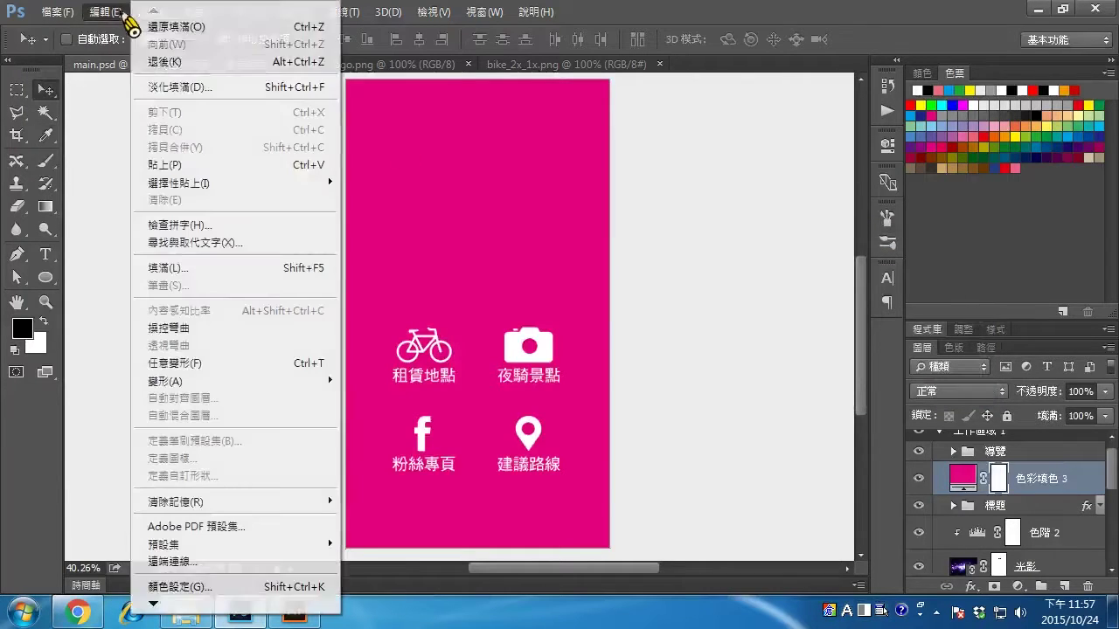
{"action": "left_click", "coordinate": [166, 267]}
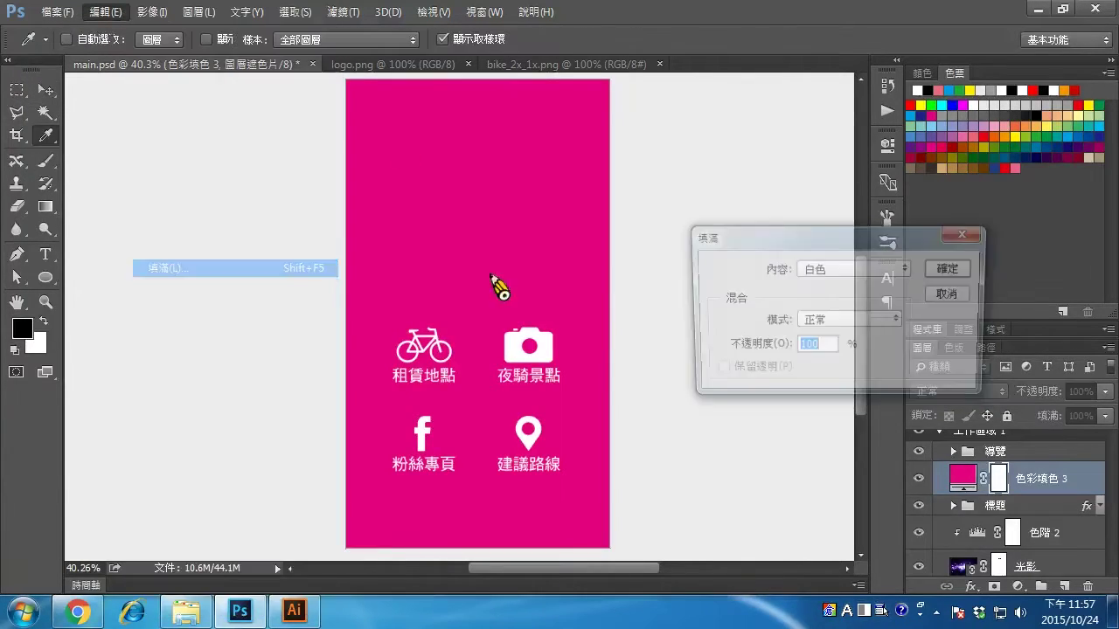
{"action": "left_click", "coordinate": [830, 271]}
{"action": "left_click", "coordinate": [839, 378]}
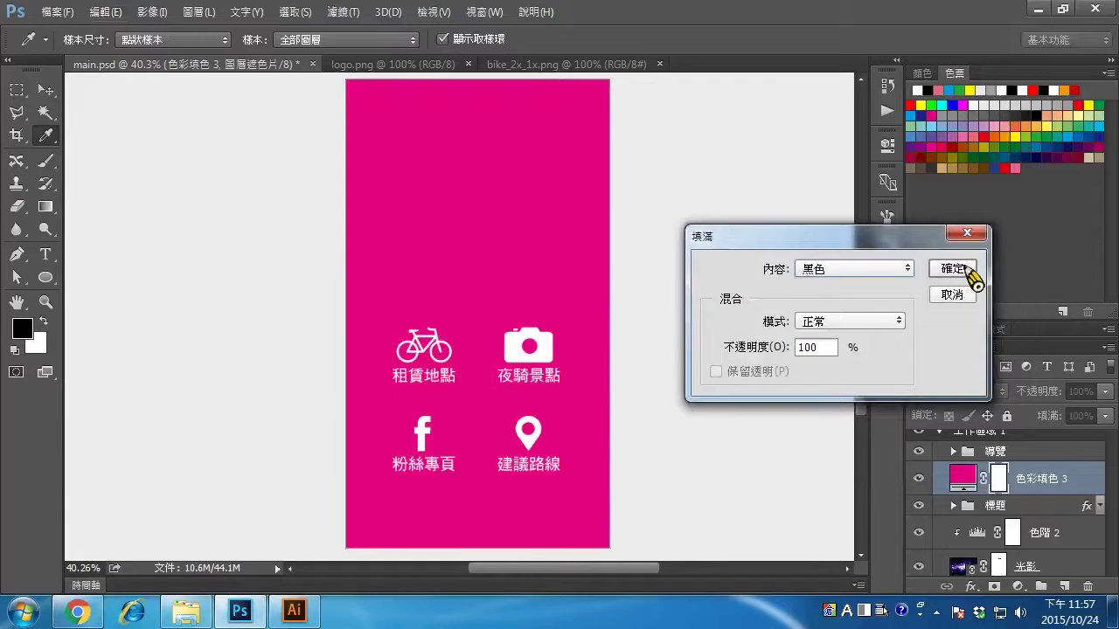
{"action": "left_click", "coordinate": [952, 269]}
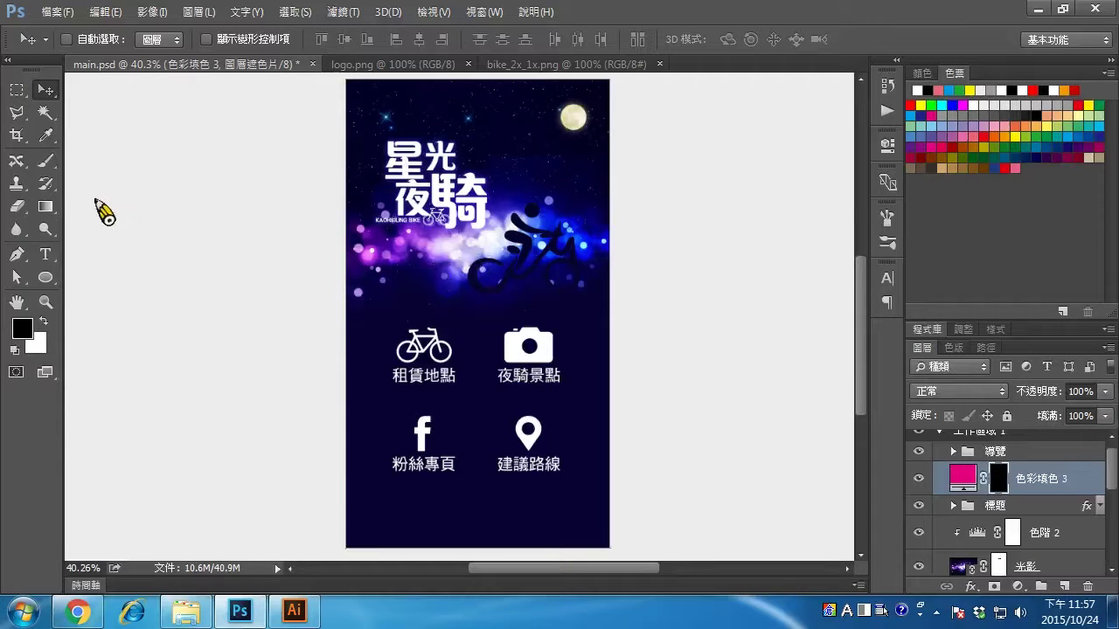
Set up the Brush tool with a soft round tip at 0% hardness and make white the foreground colour
{"action": "left_click", "coordinate": [48, 163]}
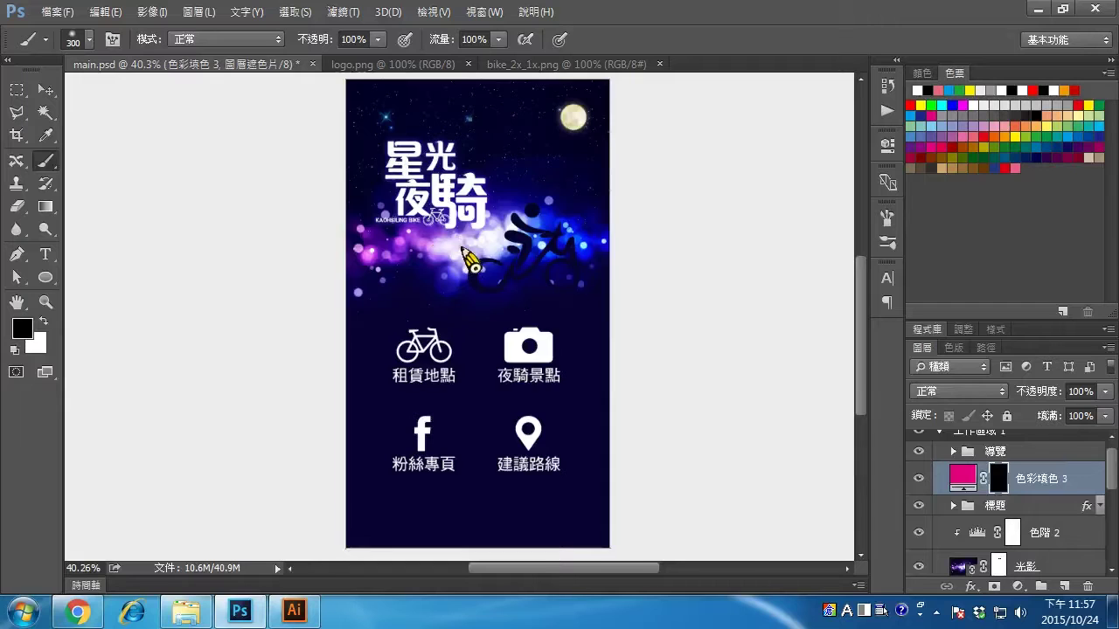
{"action": "right_click", "coordinate": [463, 251]}
{"action": "left_click", "coordinate": [511, 299]}
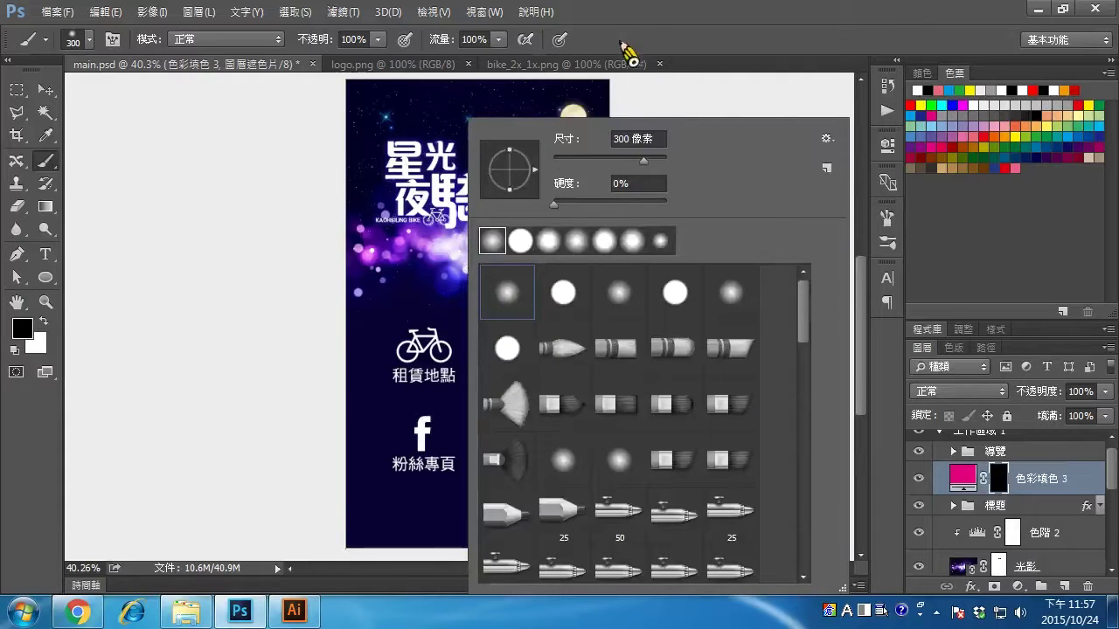
{"action": "key", "text": "Return"}
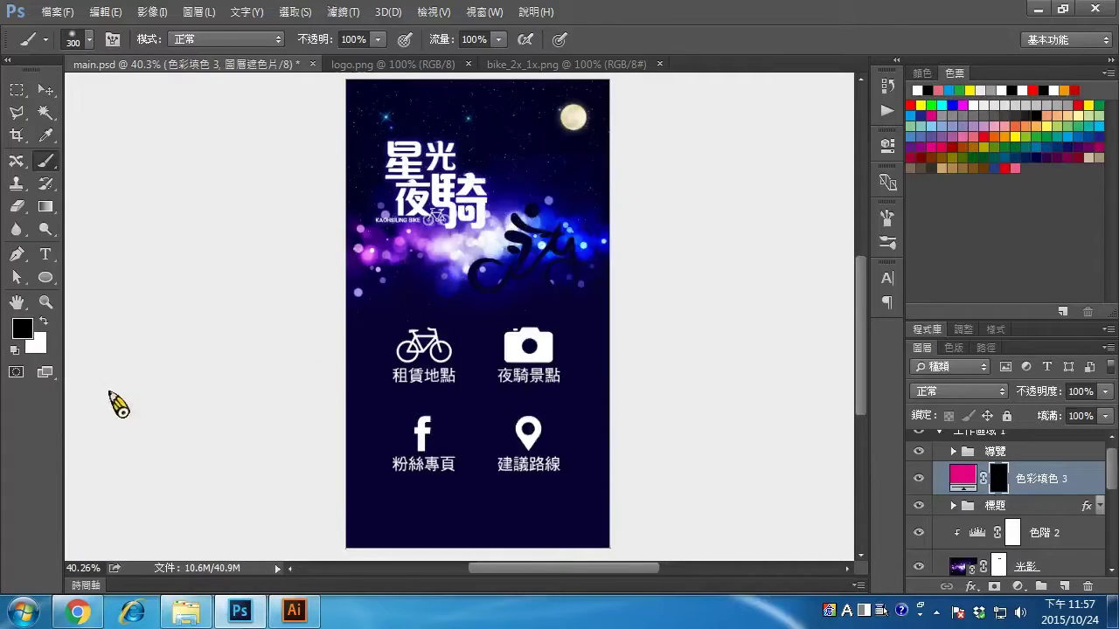
{"action": "left_click", "coordinate": [44, 321]}
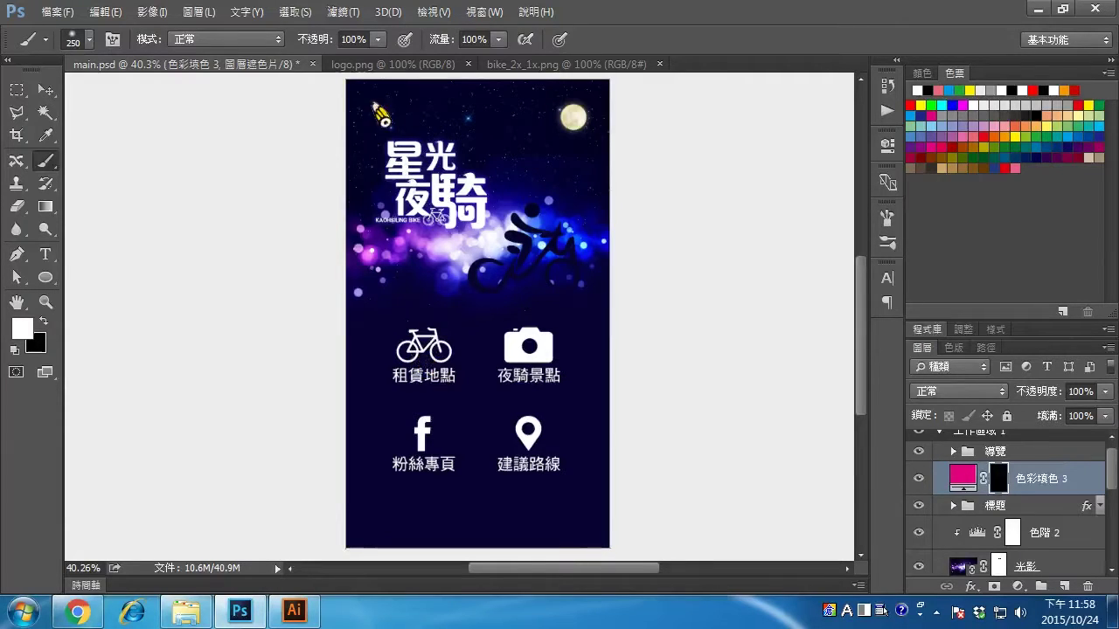
{"action": "left_click_drag", "start_coordinate": [313, 42], "coordinate": [385, 70]}
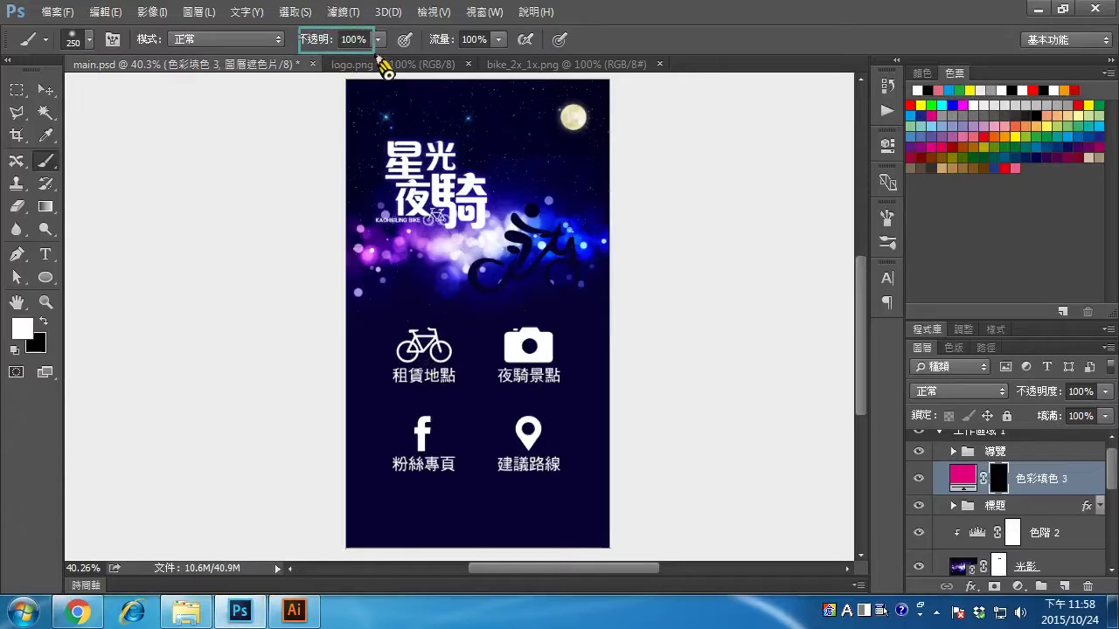
{"action": "left_click", "coordinate": [406, 346]}
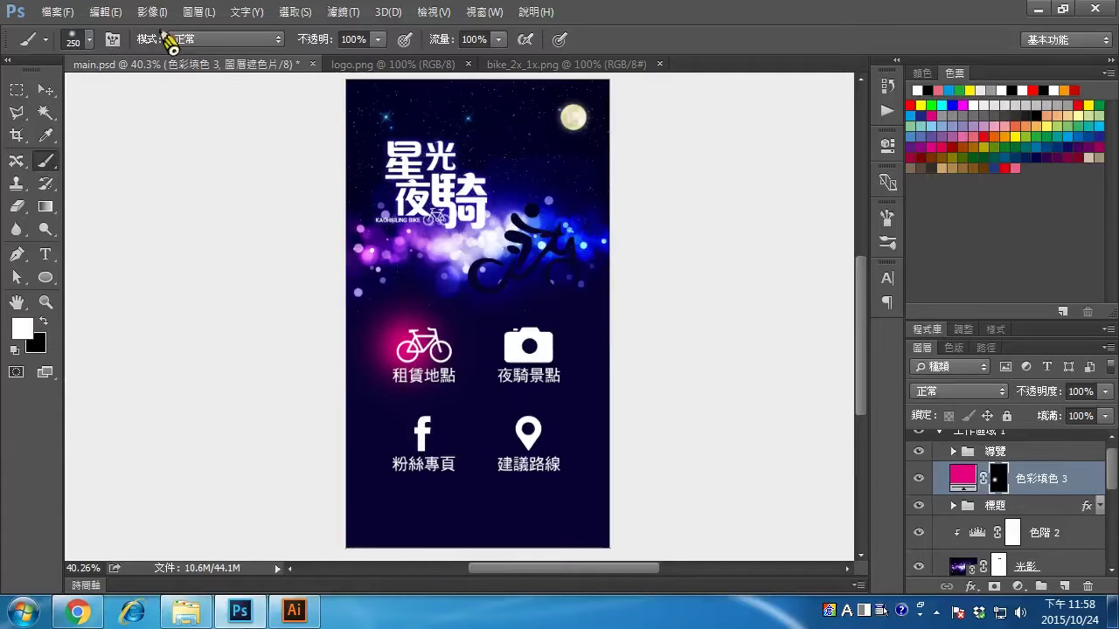
{"action": "left_click", "coordinate": [106, 12]}
{"action": "left_click", "coordinate": [175, 26]}
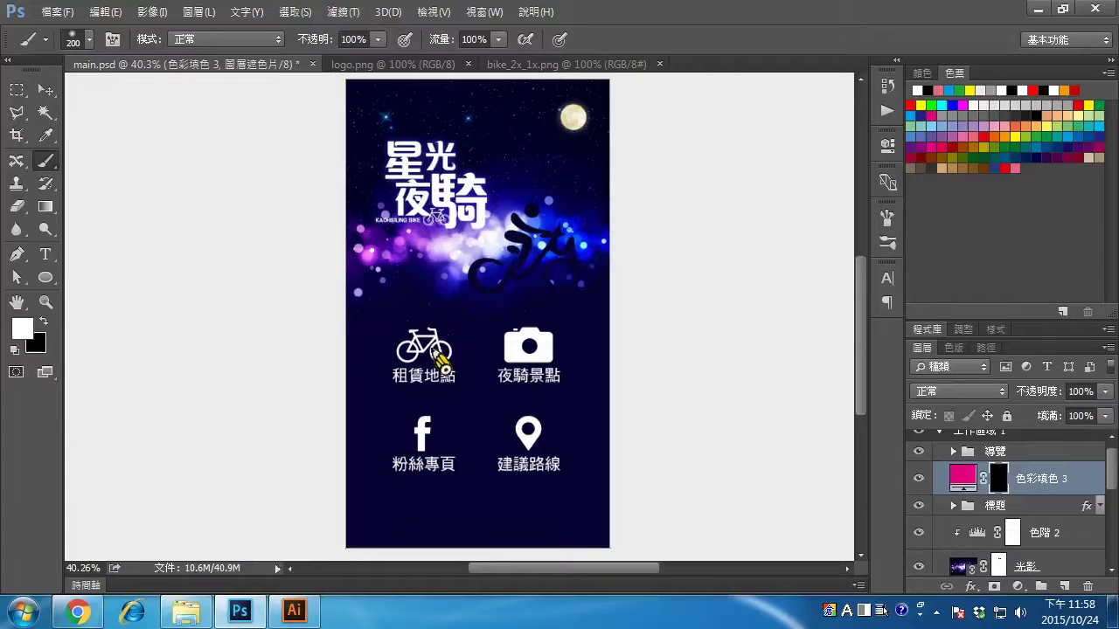
Paint a soft 175 px white dab on the magenta layer's mask behind the bicycle icon and fade the stroke to 55% opacity
{"action": "key", "text": "bracketleft"}
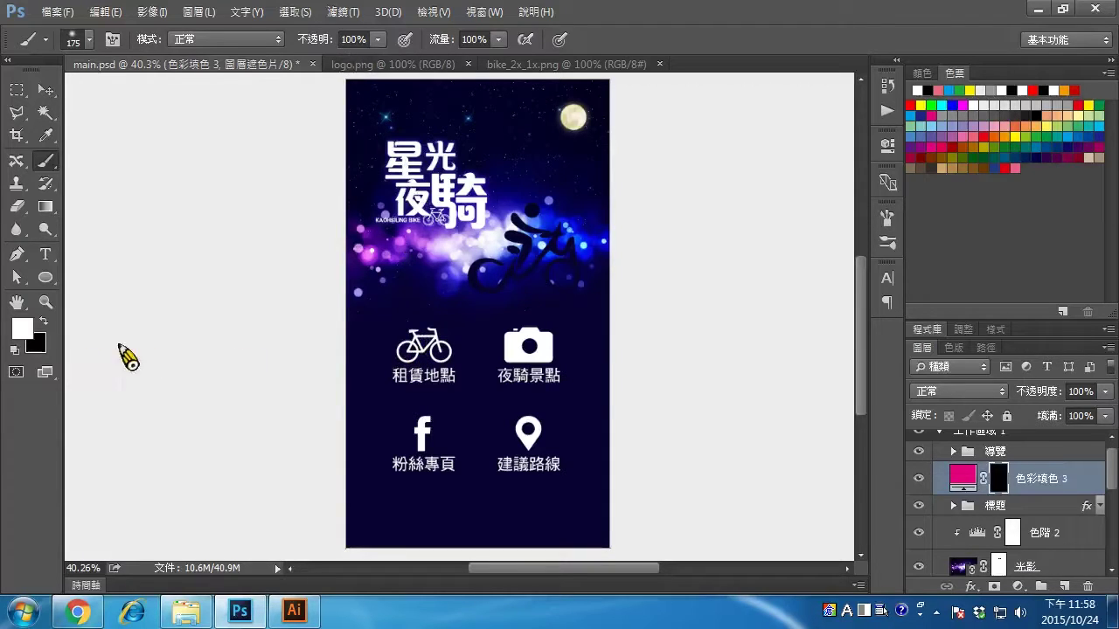
{"action": "left_click", "coordinate": [418, 352]}
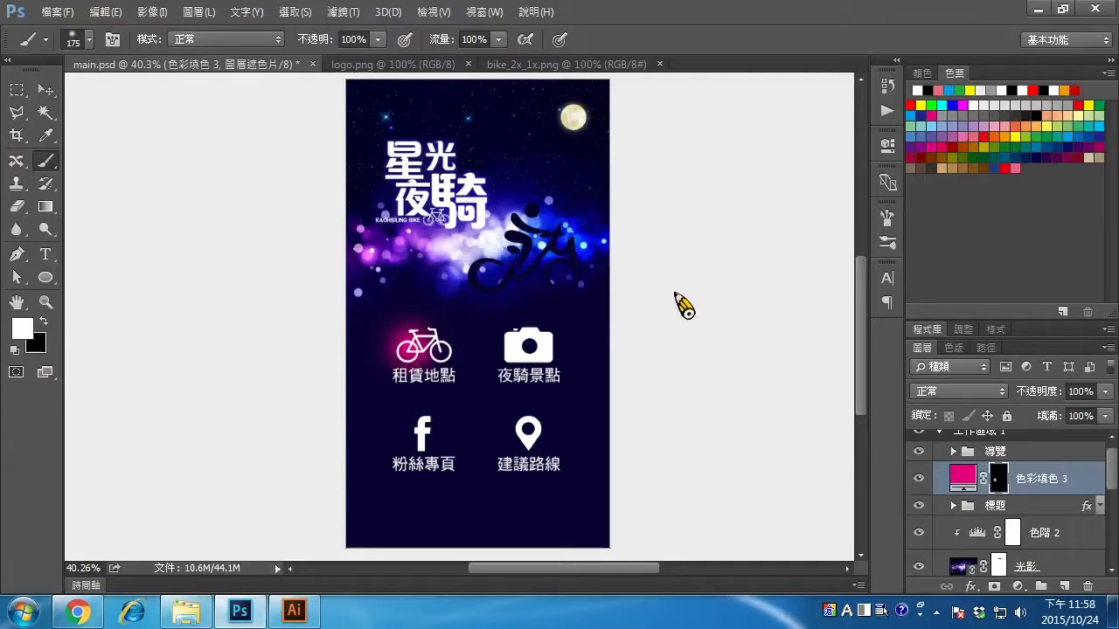
{"action": "left_click", "coordinate": [105, 13]}
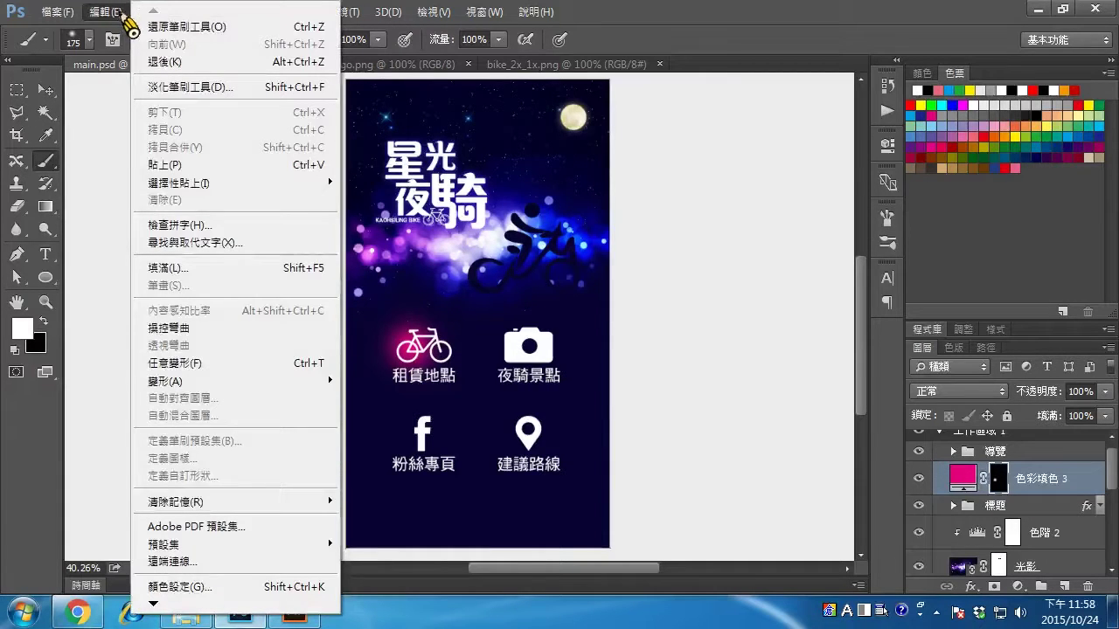
{"action": "left_click", "coordinate": [188, 87]}
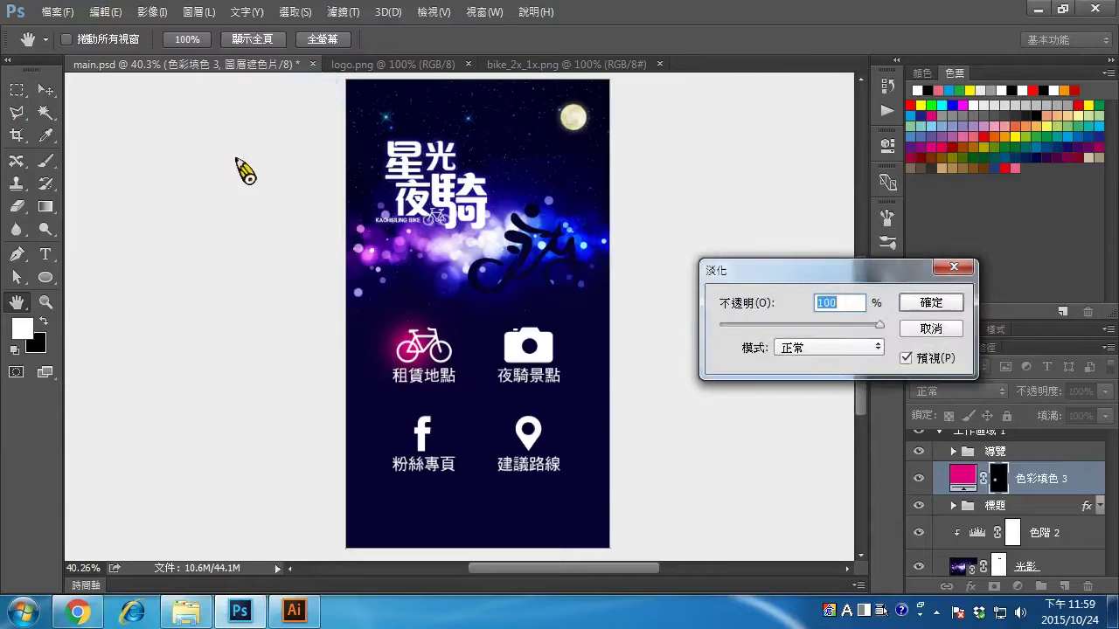
{"action": "left_click_drag", "start_coordinate": [797, 280], "coordinate": [731, 276]}
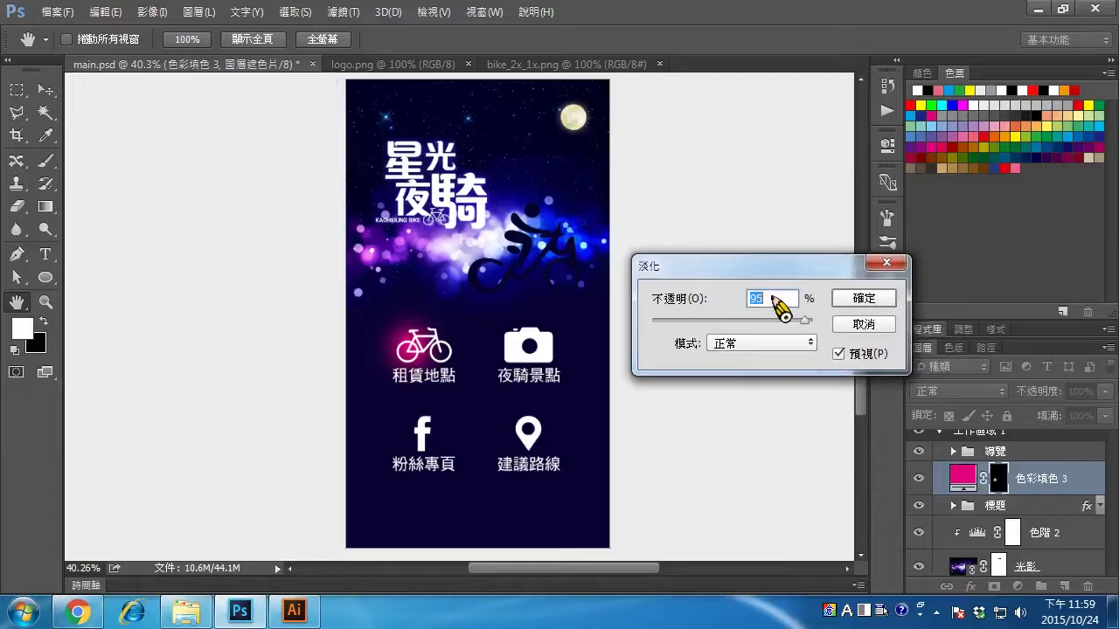
{"action": "scroll", "coordinate": [775, 301], "scroll_direction": "down", "scroll_amount": 3}
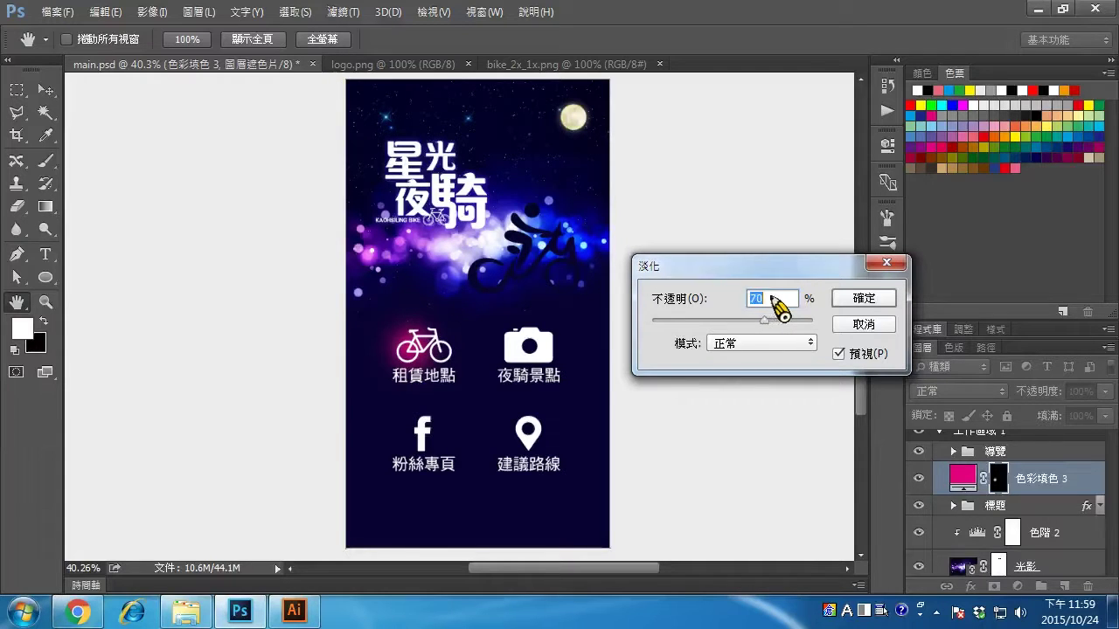
{"action": "scroll", "coordinate": [776, 305], "scroll_direction": "down", "scroll_amount": 1}
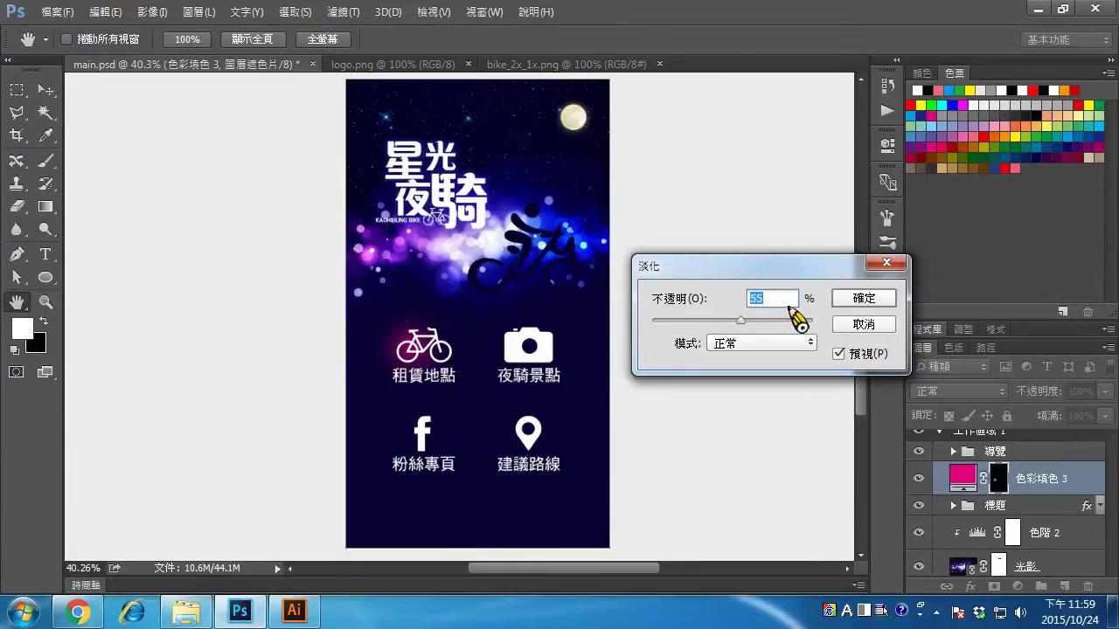
{"action": "left_click", "coordinate": [864, 299]}
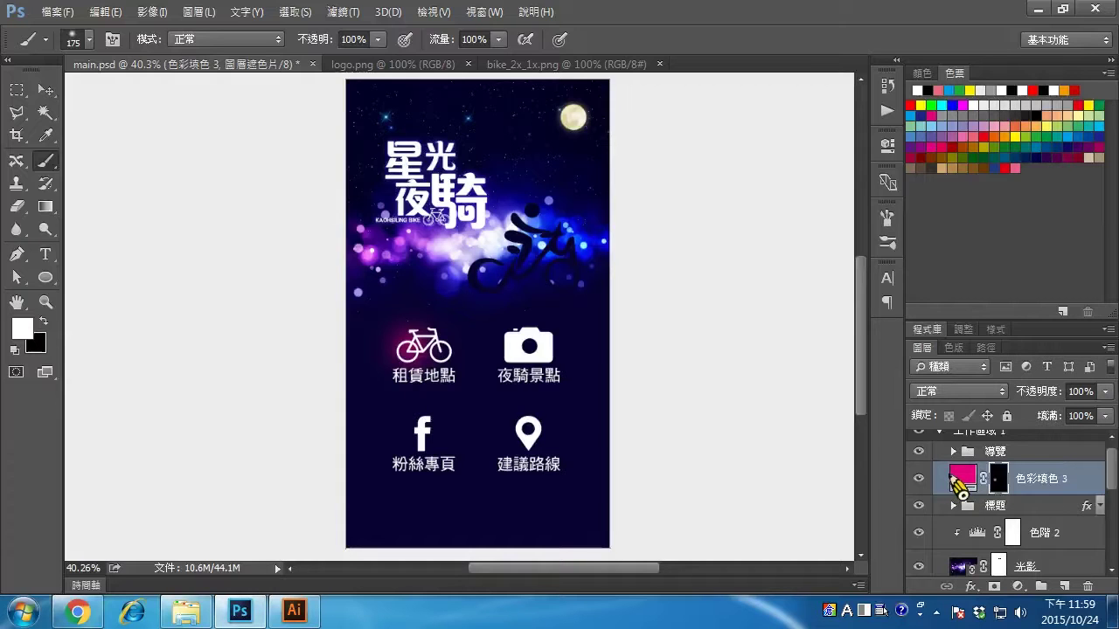
Duplicate the magenta fill layer and fill the copy's mask with black at 100% opacity in normal mode
{"action": "key", "text": "ctrl+j"}
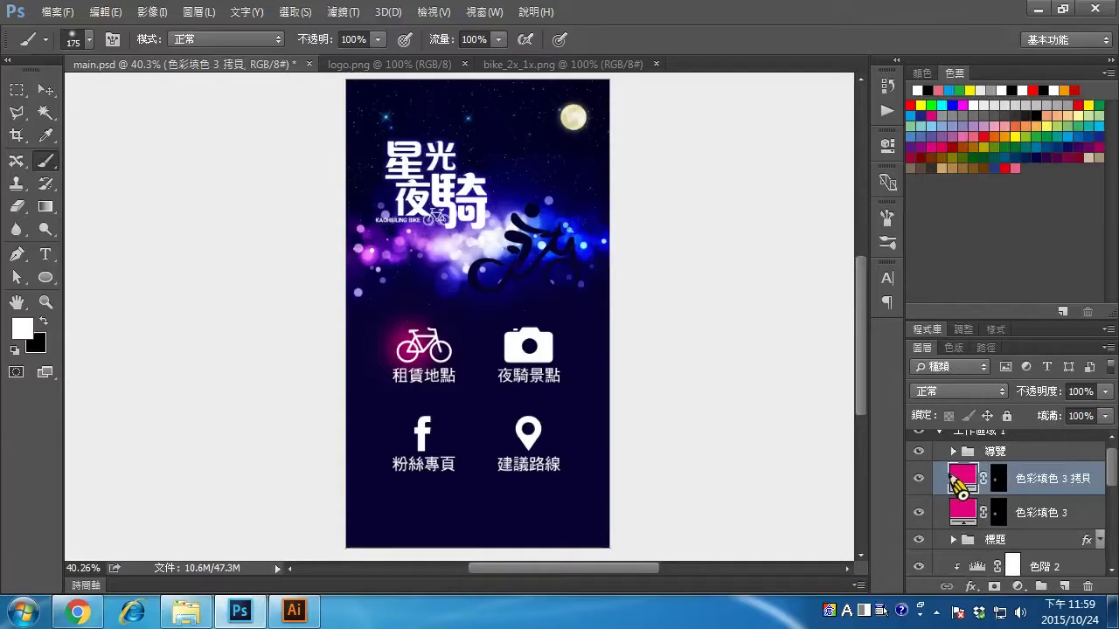
{"action": "left_click", "coordinate": [1004, 481]}
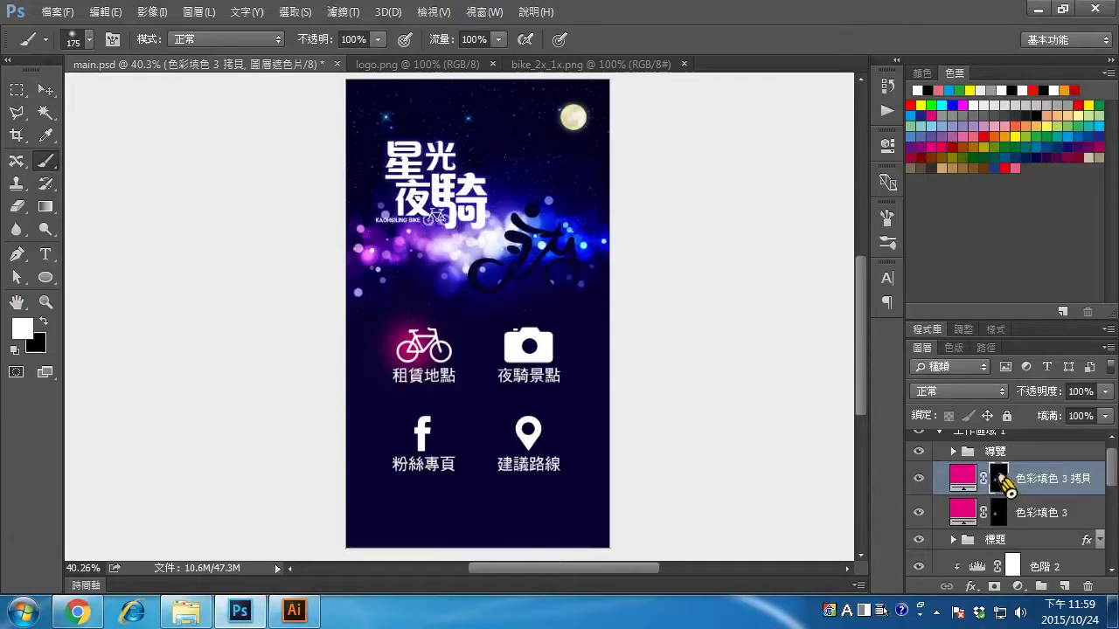
{"action": "left_click", "coordinate": [109, 12]}
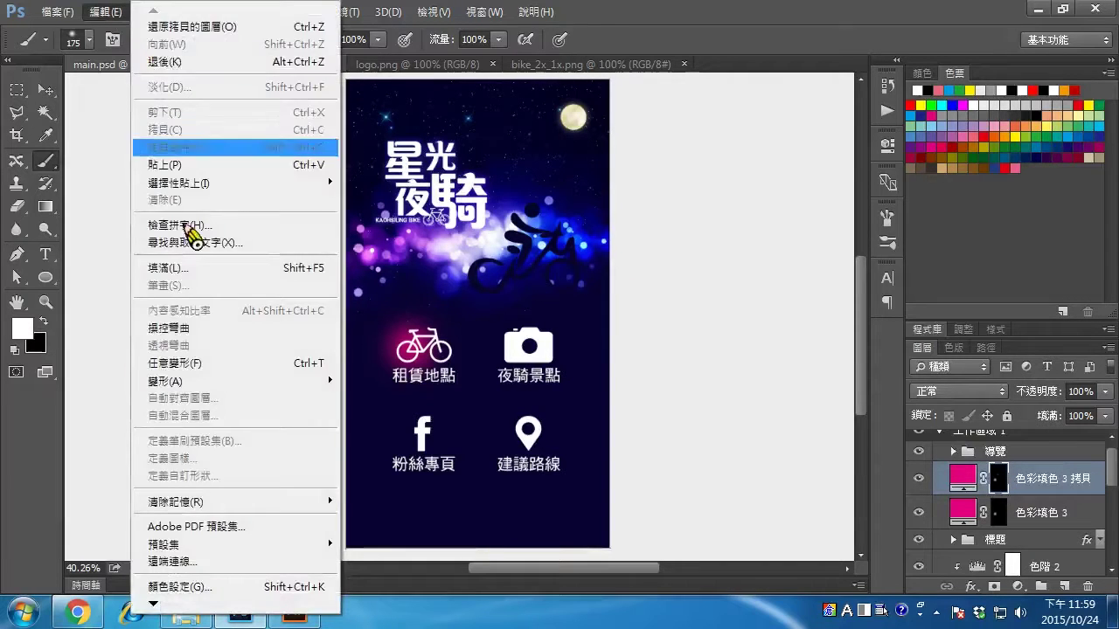
{"action": "left_click", "coordinate": [179, 268]}
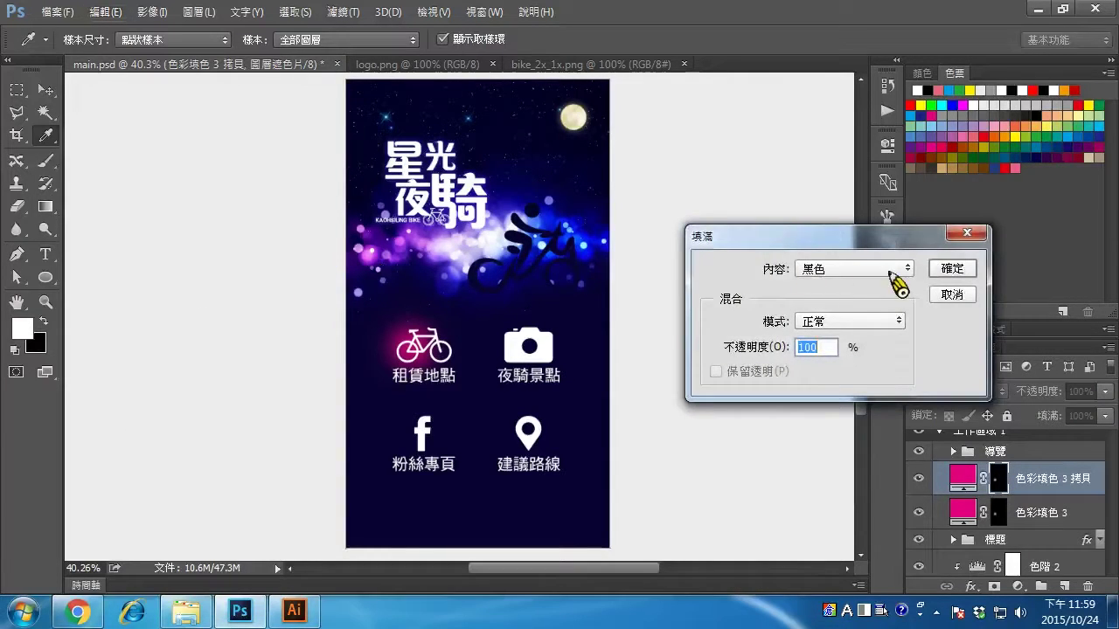
{"action": "left_click", "coordinate": [953, 269]}
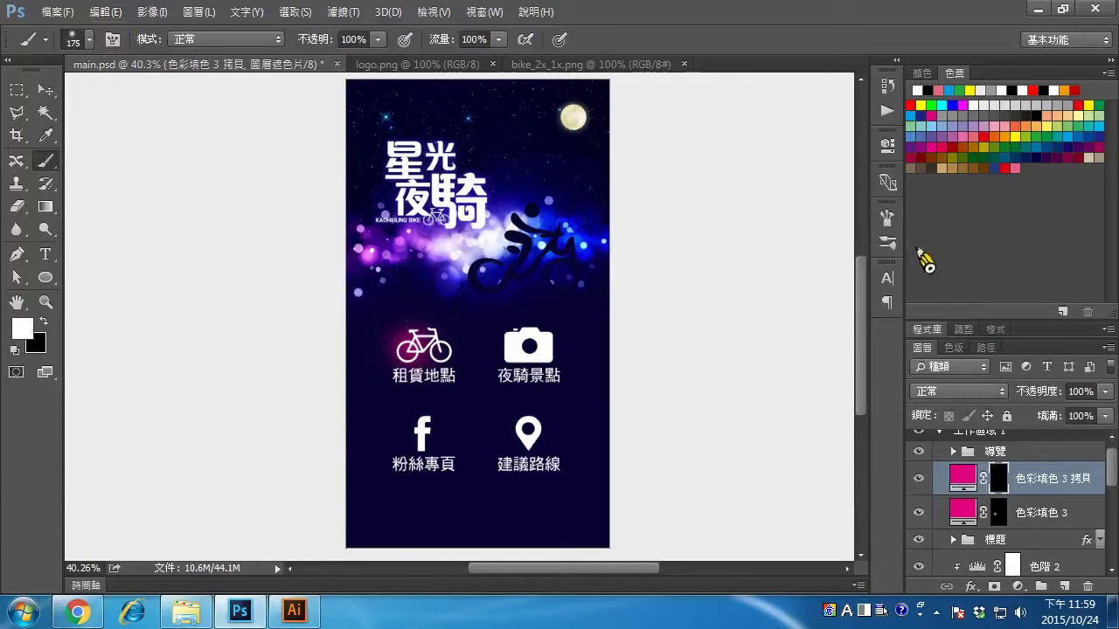
Set the brush hardness to 0% and paint a white dab on the copy's mask behind the camera icon
{"action": "right_click", "coordinate": [555, 359]}
{"action": "left_click", "coordinate": [738, 185]}
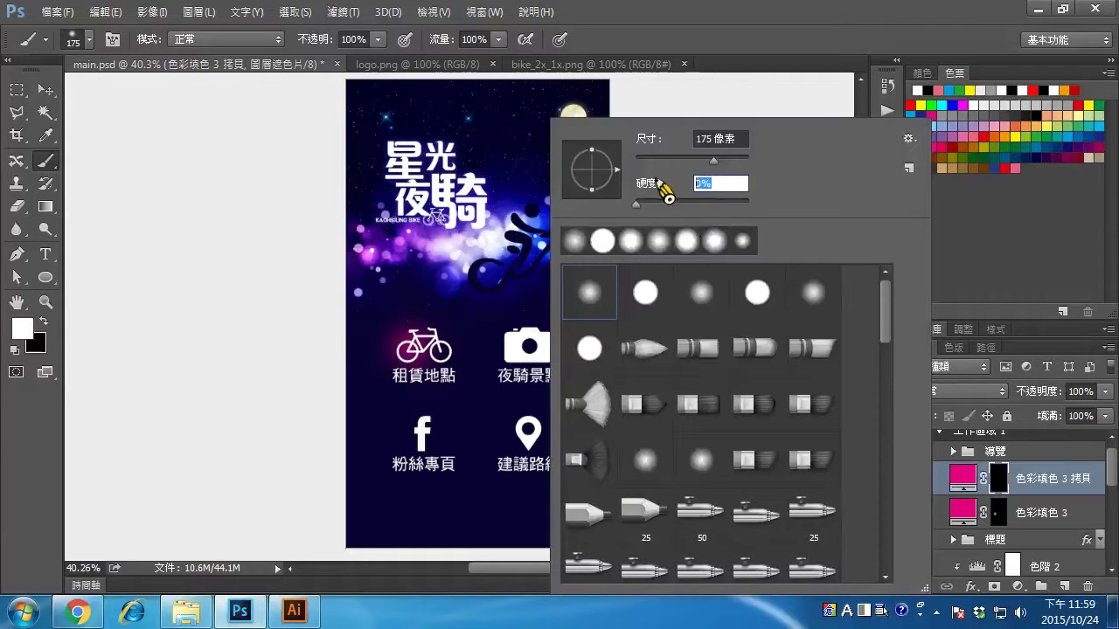
{"action": "type", "text": "0"}
{"action": "key", "text": "Return"}
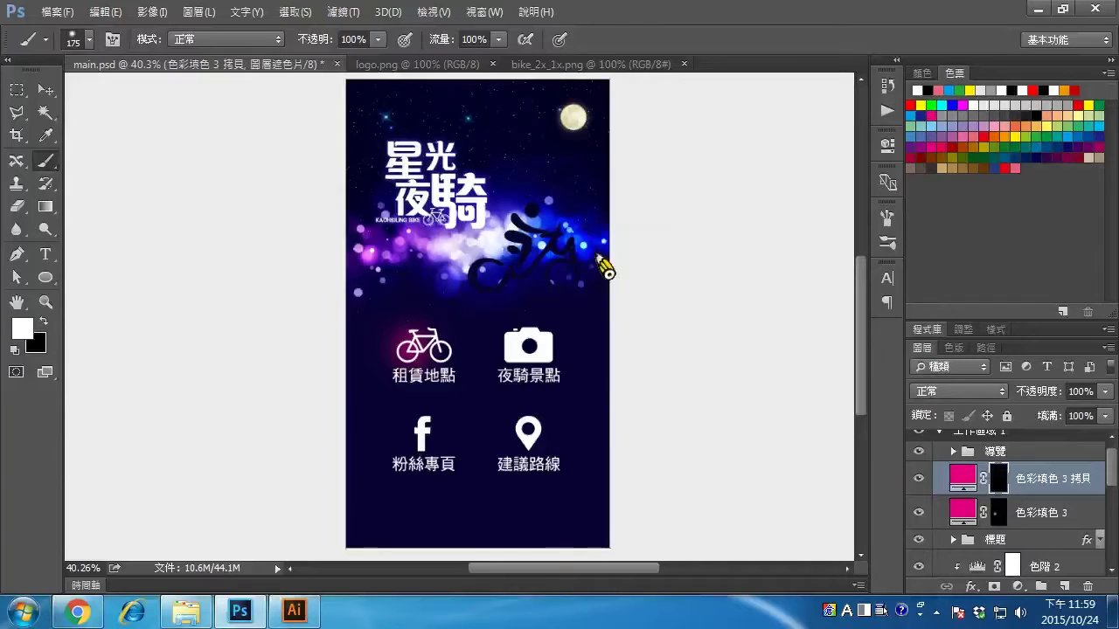
{"action": "left_click", "coordinate": [549, 359]}
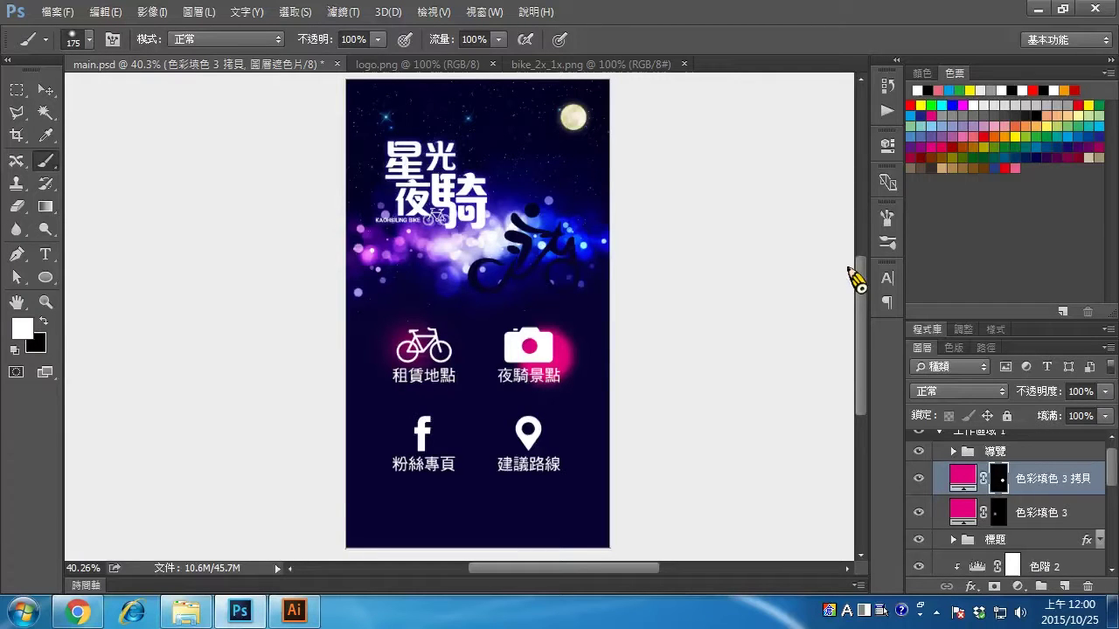
Change the copied fill layer's colour to blue 0b26e2, sampled from the glow beside the cyclist silhouette
{"action": "double_click", "coordinate": [966, 479]}
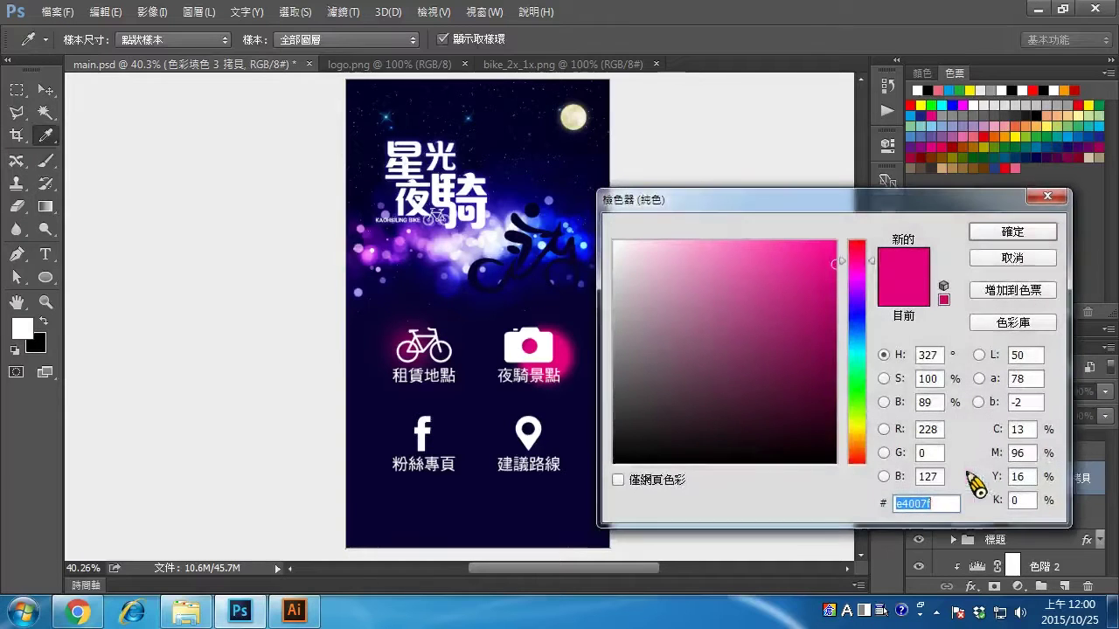
{"action": "left_click", "coordinate": [553, 229]}
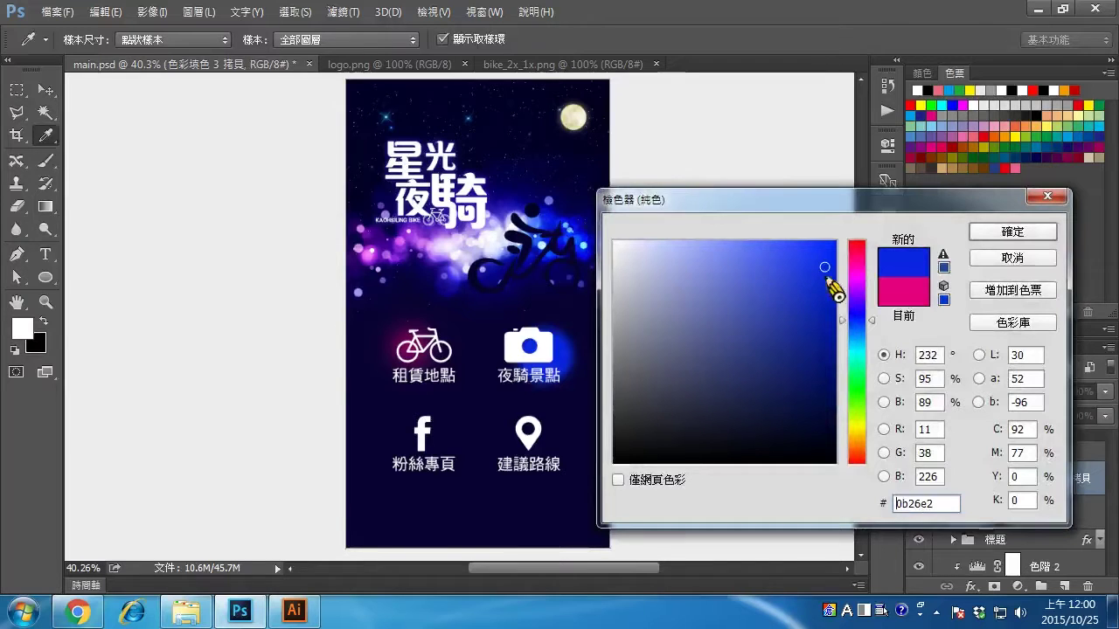
{"action": "left_click", "coordinate": [1008, 238]}
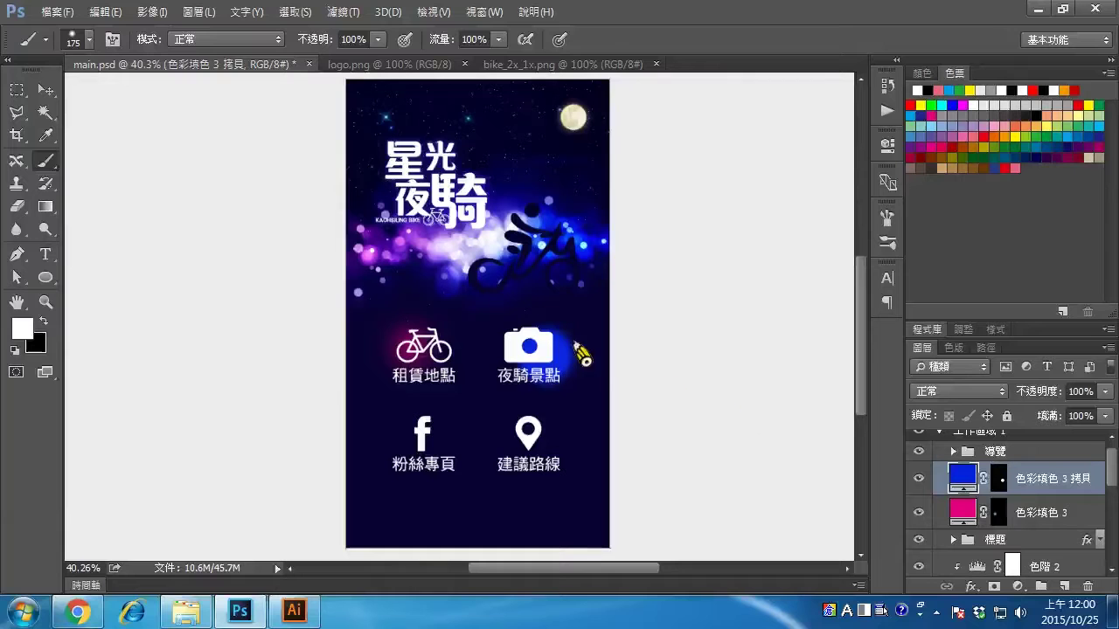
Select the blue fill layer's mask and fill it with black to clear the painted dab
{"action": "left_click", "coordinate": [114, 12]}
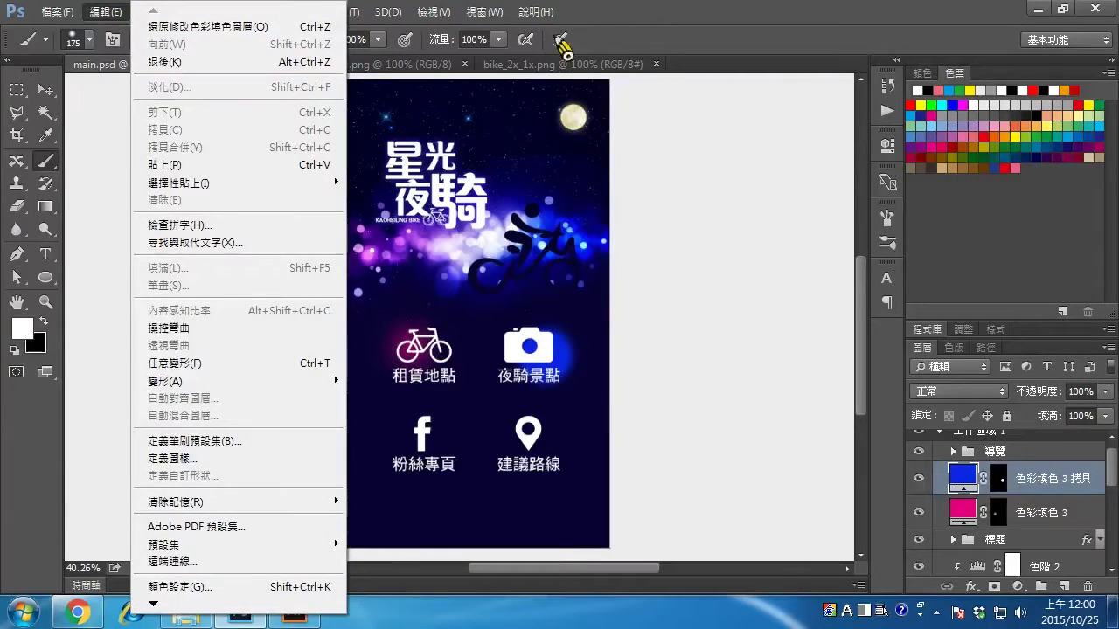
{"action": "left_click", "coordinate": [620, 24]}
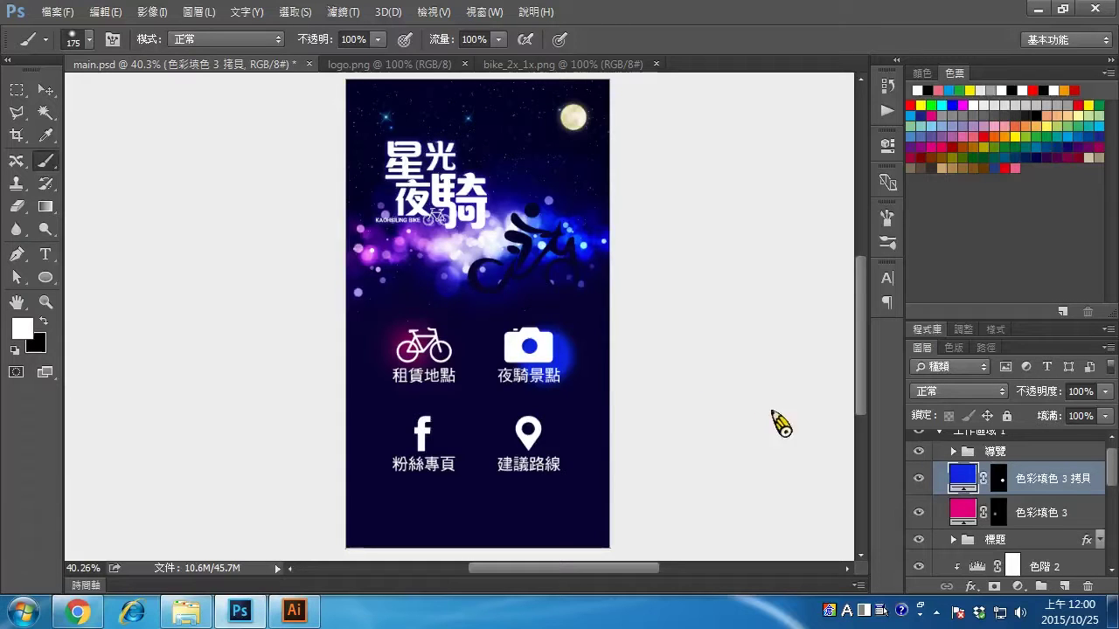
{"action": "left_click", "coordinate": [1001, 479]}
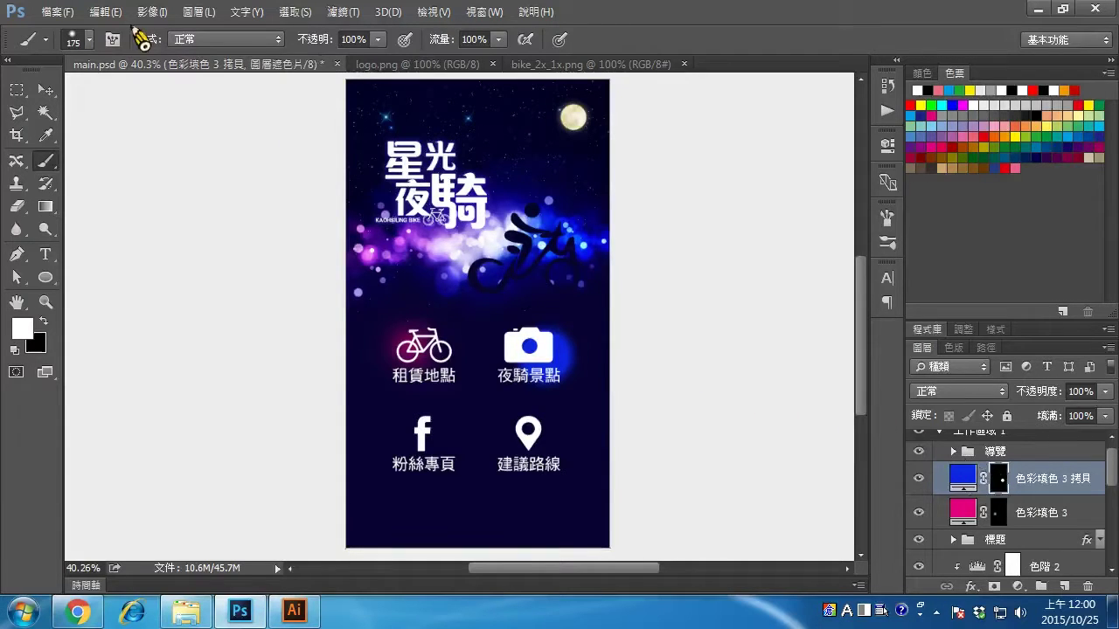
{"action": "left_click", "coordinate": [105, 11]}
{"action": "left_click", "coordinate": [180, 270]}
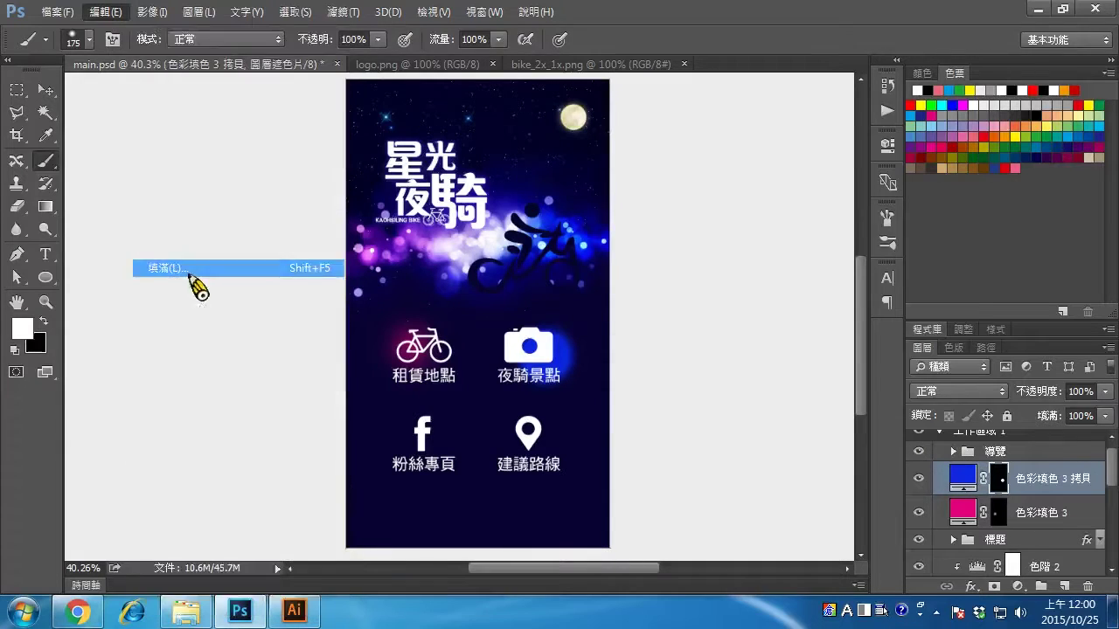
{"action": "left_click", "coordinate": [950, 272]}
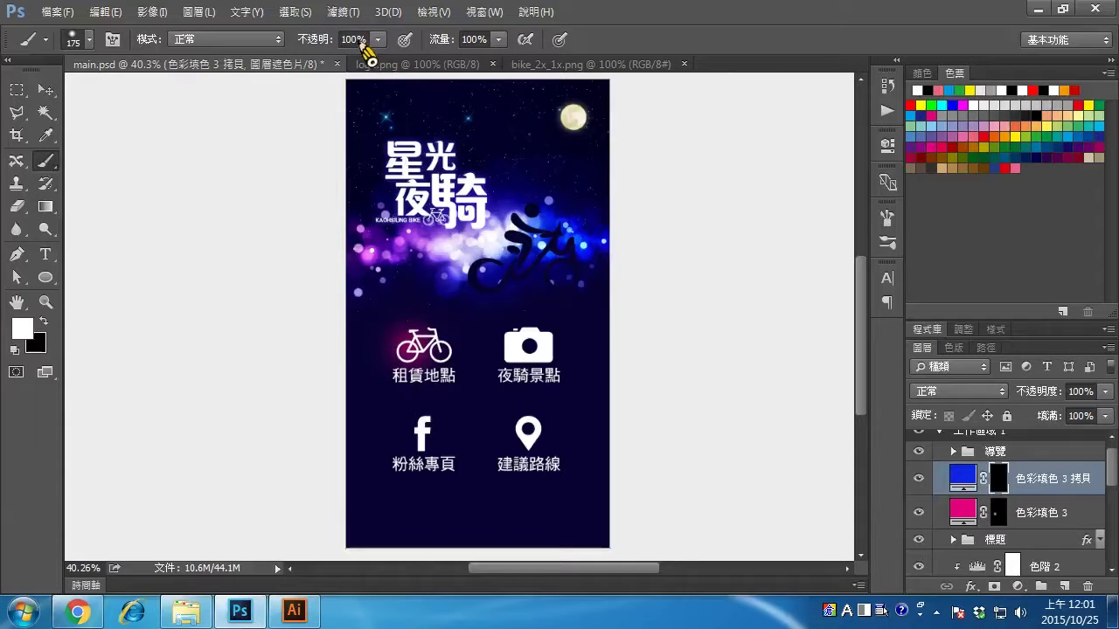
Set the brush opacity to 55% and paint a white dab on the blue layer's mask behind the camera icon
{"action": "left_click", "coordinate": [312, 42]}
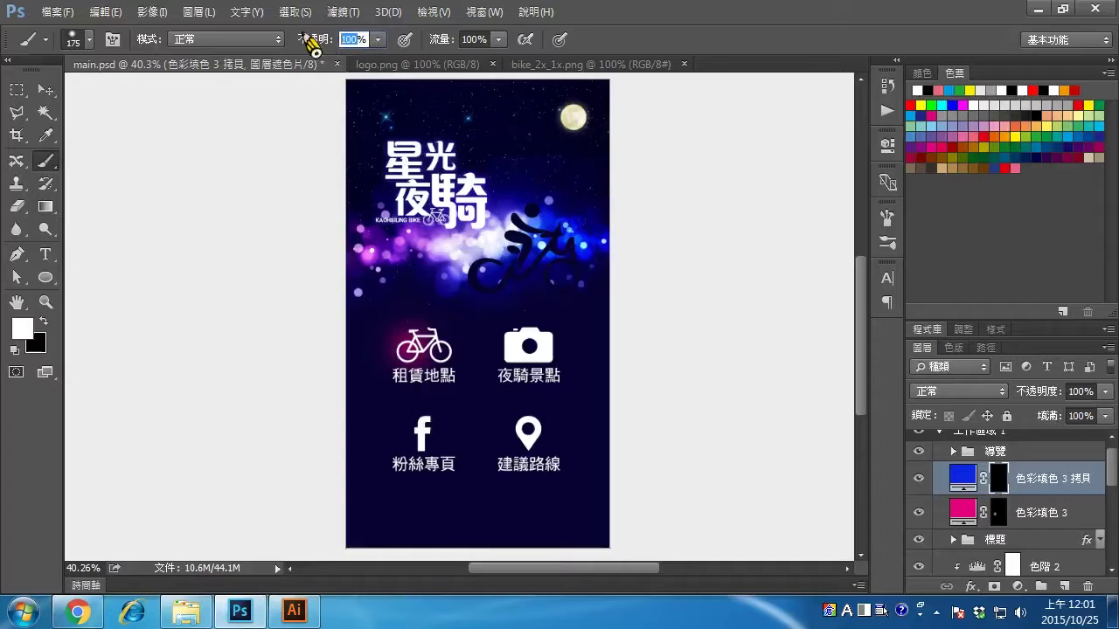
{"action": "type", "text": "55"}
{"action": "key", "text": "Return"}
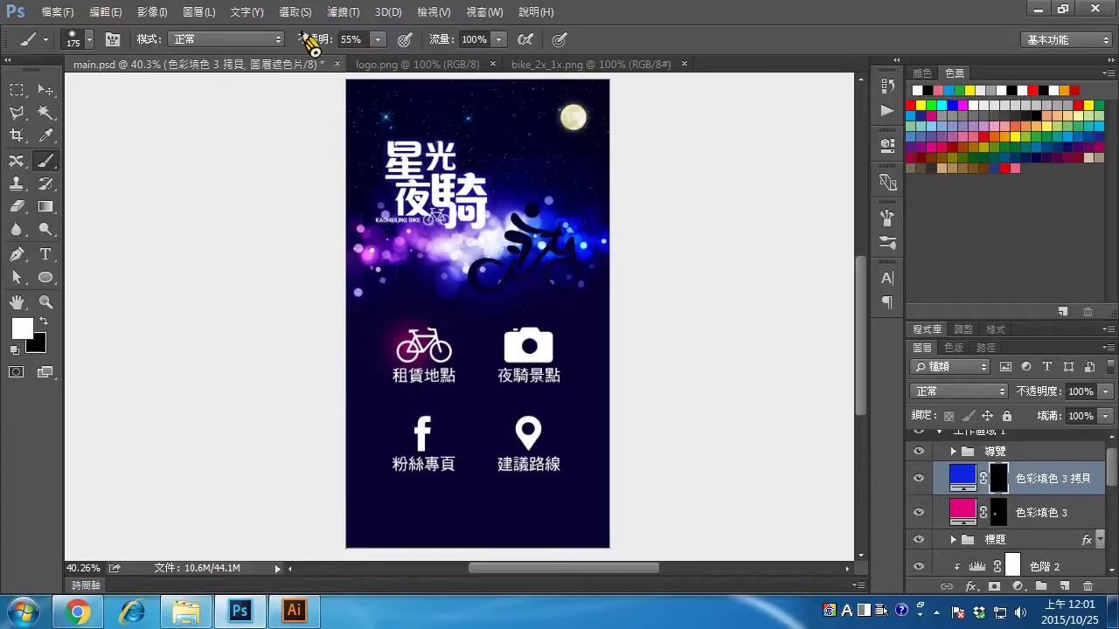
{"action": "left_click", "coordinate": [549, 359]}
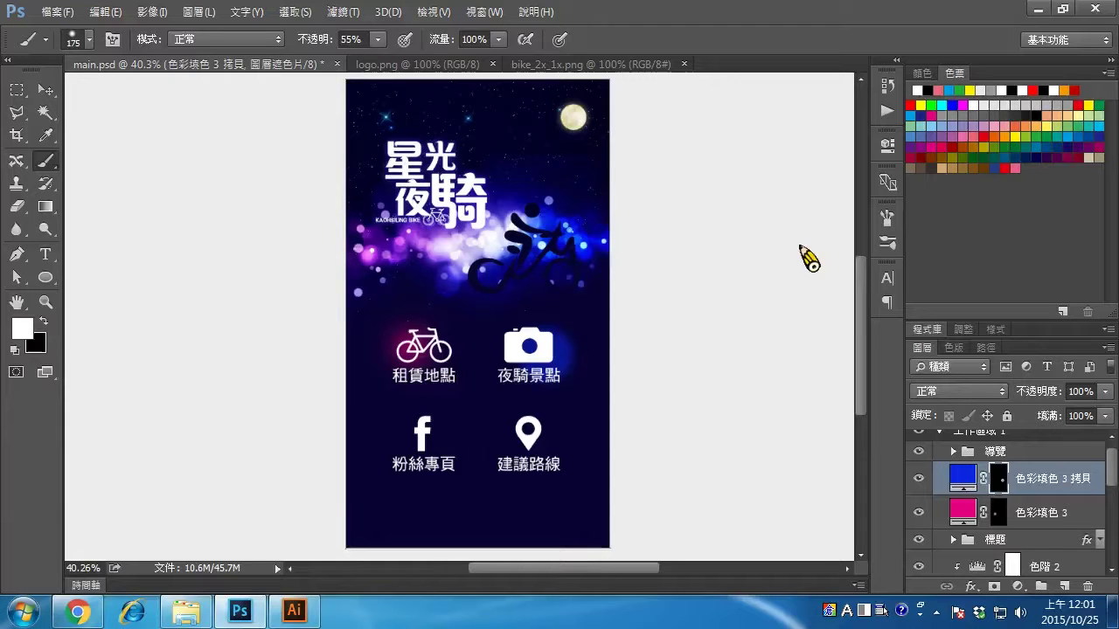
Duplicate the blue fill layer and fill the copy's mask with black to clear the camera glow
{"action": "key", "text": "ctrl+j"}
{"action": "left_click", "coordinate": [998, 479]}
{"action": "left_click", "coordinate": [127, 14]}
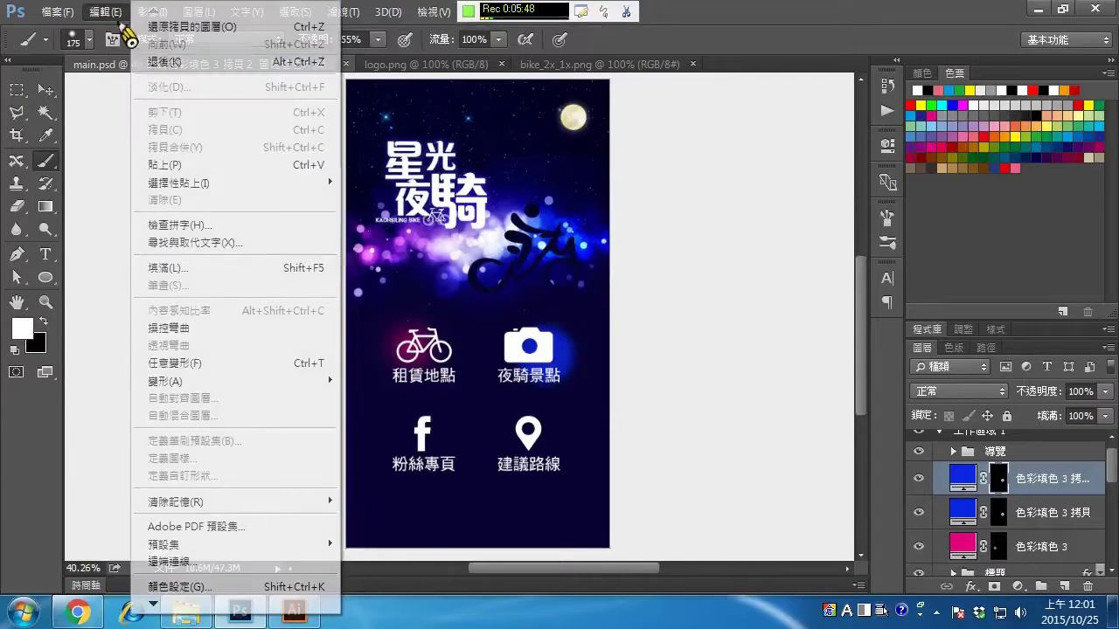
{"action": "left_click", "coordinate": [173, 269]}
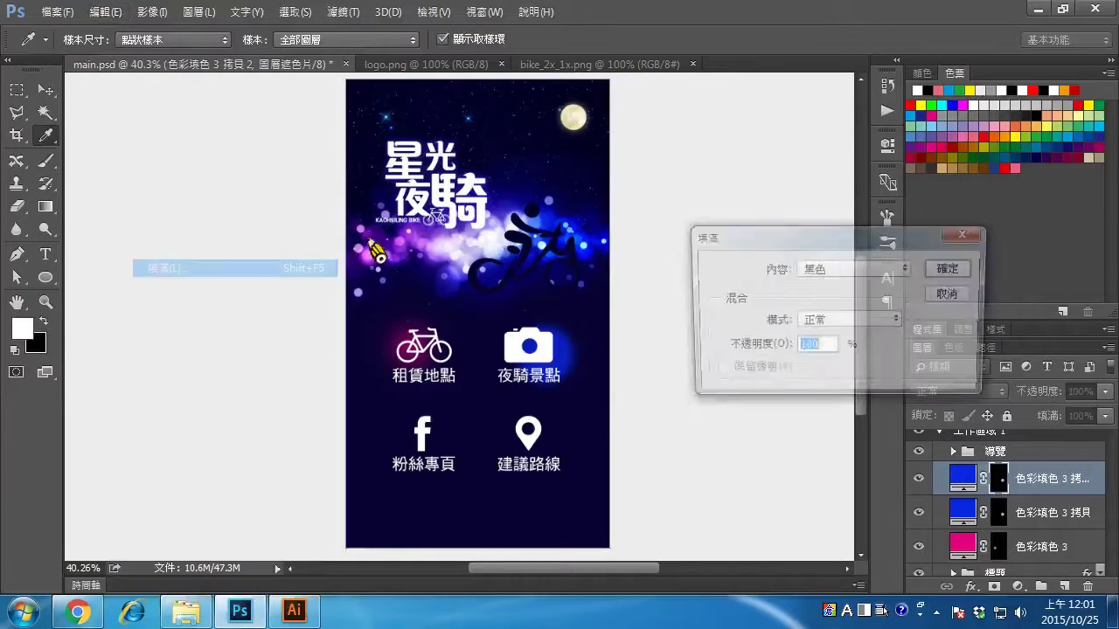
{"action": "left_click", "coordinate": [940, 269]}
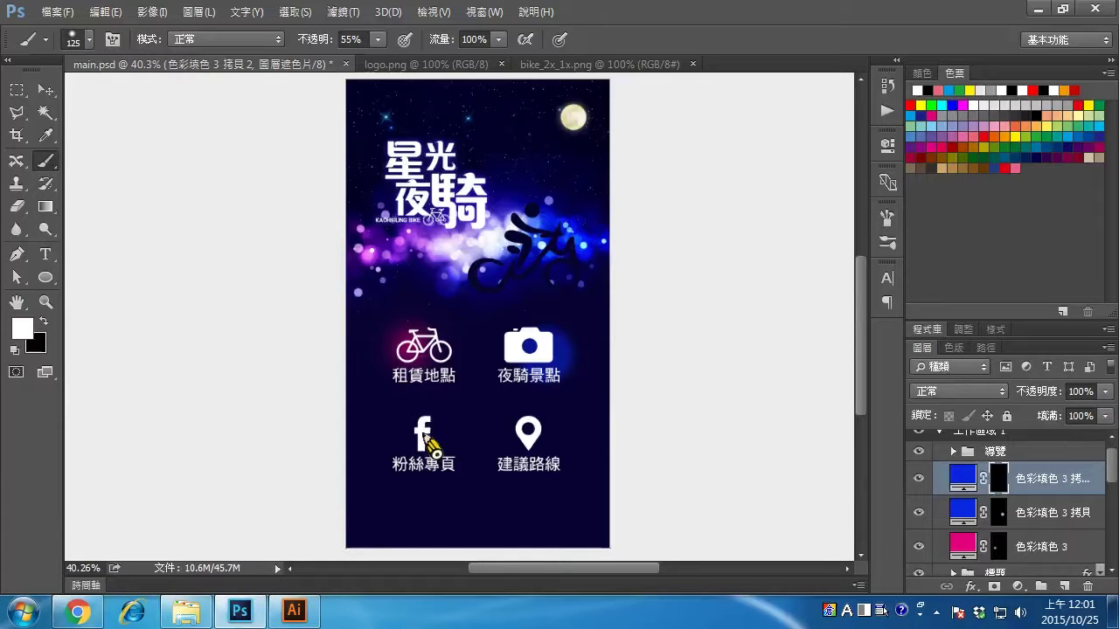
Paint a white dab on the copy's mask behind the Facebook icon, undo it and repaint it toward the icon's lower left
{"action": "left_click", "coordinate": [426, 435]}
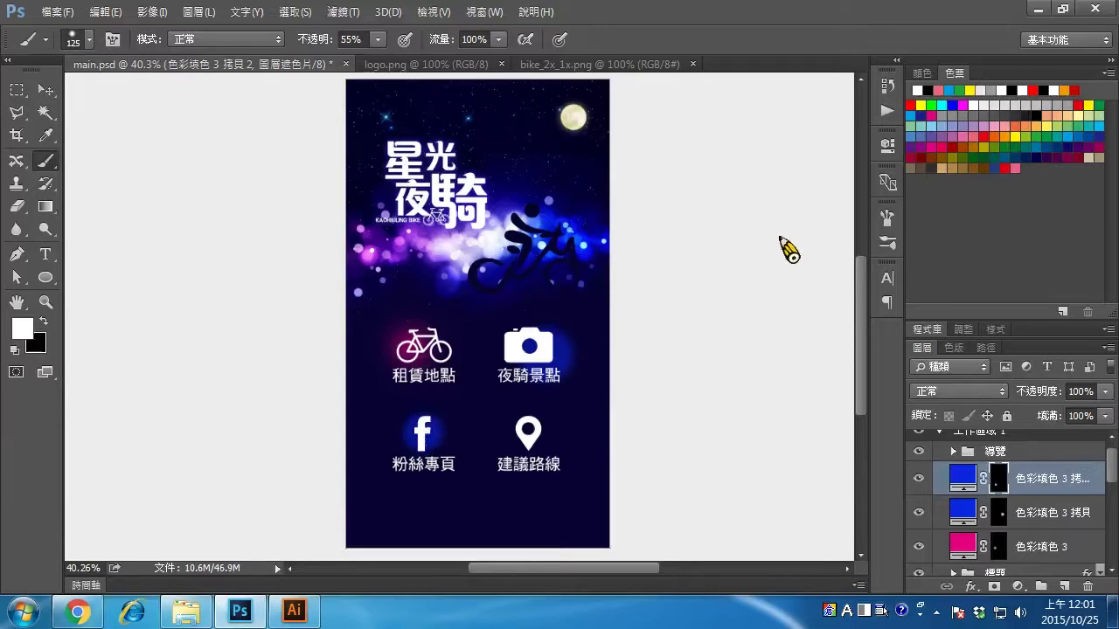
{"action": "key", "text": "ctrl+z"}
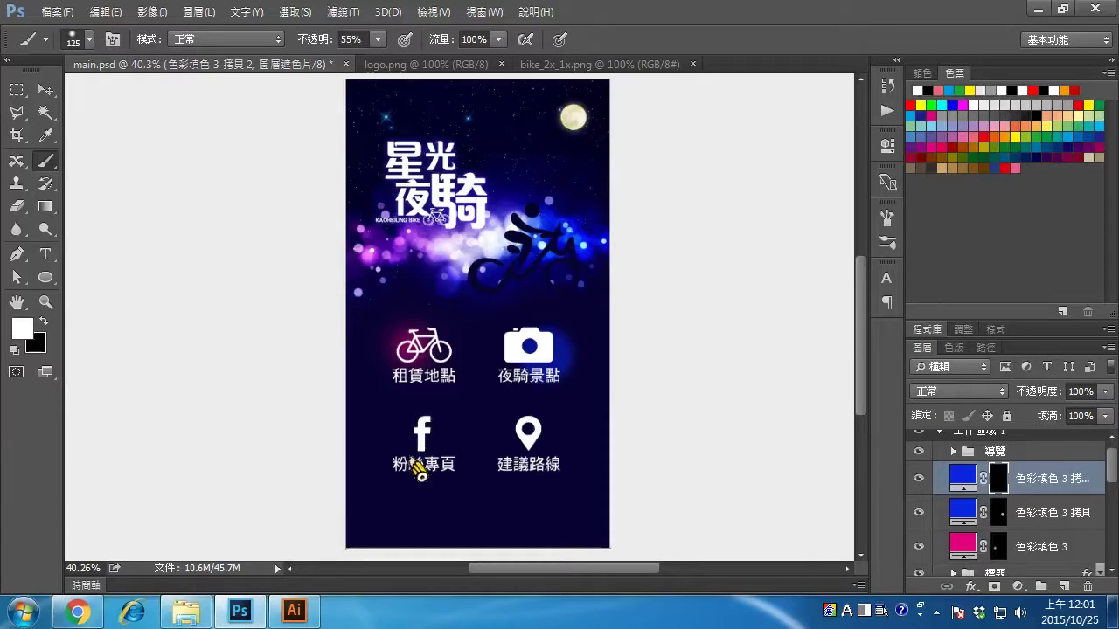
{"action": "key", "text": "ctrl+z"}
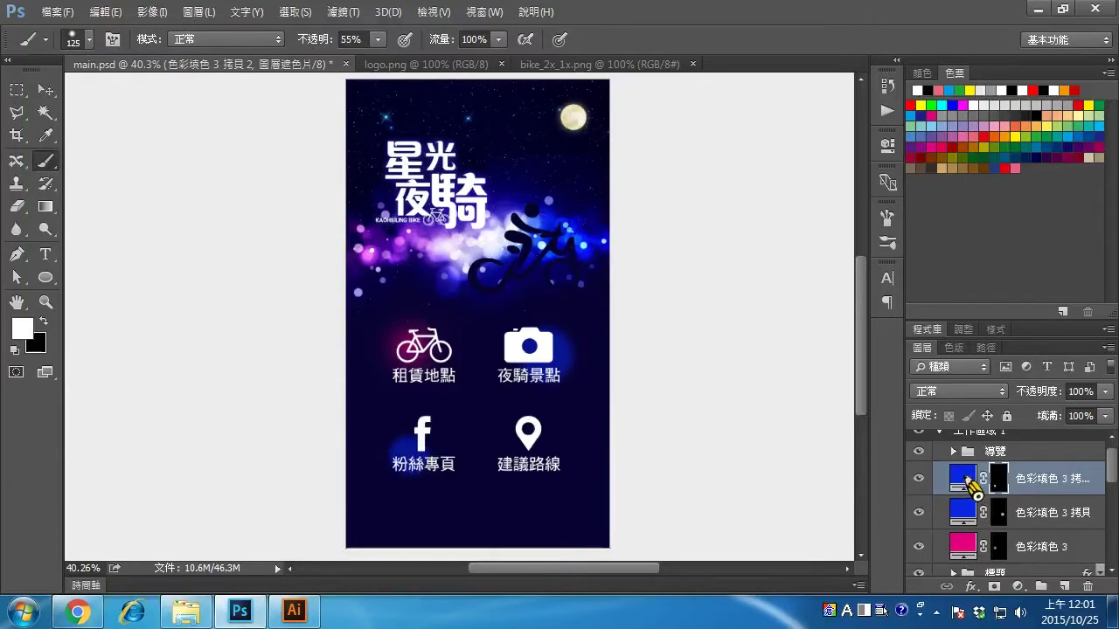
Change the fill colour of the Facebook glow layer to a lighter blue, 004cd7
{"action": "double_click", "coordinate": [969, 481]}
{"action": "left_click_drag", "start_coordinate": [872, 322], "coordinate": [872, 330]}
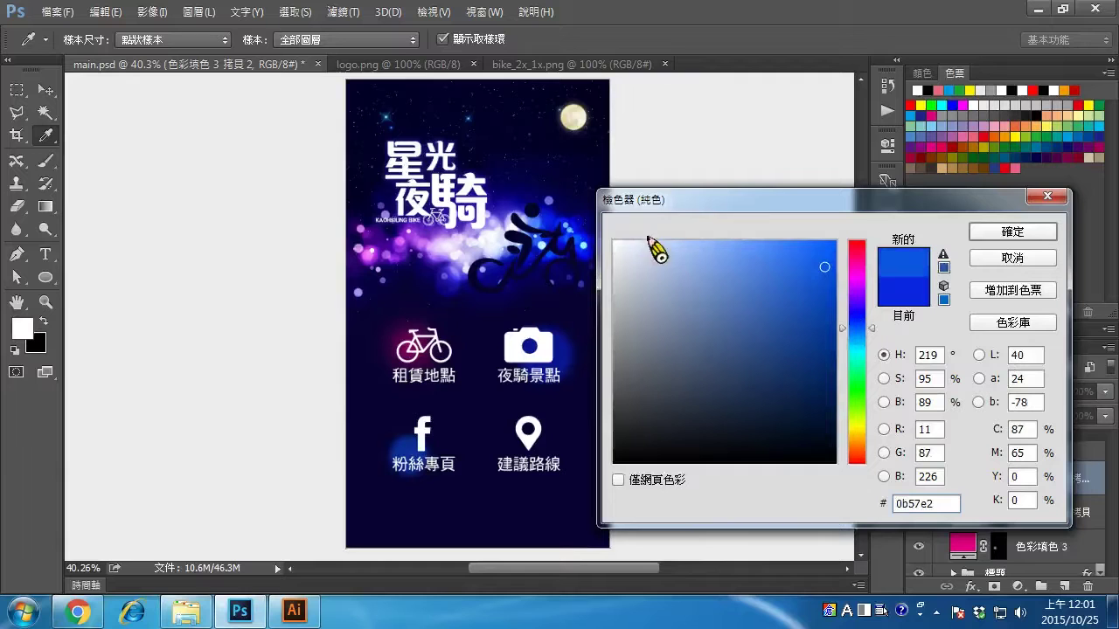
{"action": "left_click", "coordinate": [835, 279]}
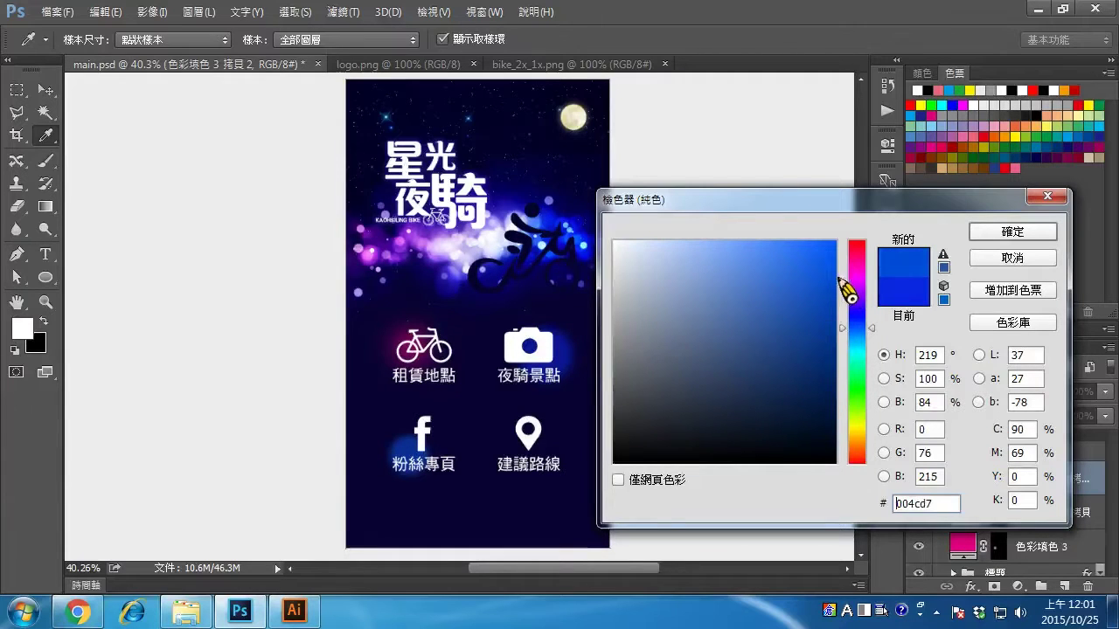
{"action": "left_click", "coordinate": [1011, 232]}
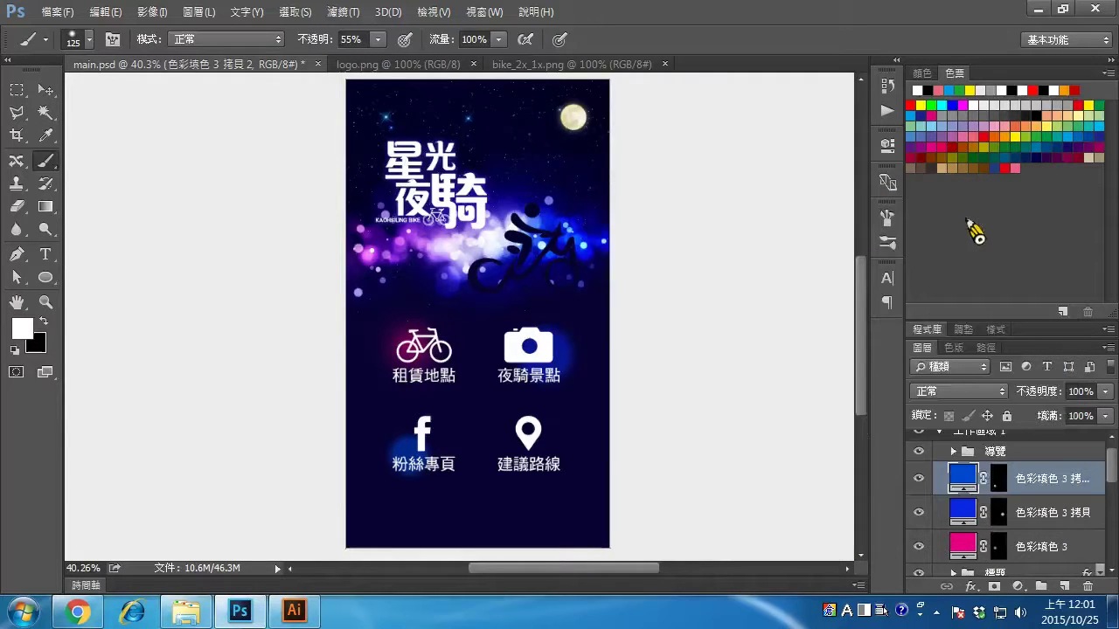
Duplicate the Facebook glow's fill layer and fill the new copy's mask with black
{"action": "key", "text": "ctrl+j"}
{"action": "left_click", "coordinate": [998, 479]}
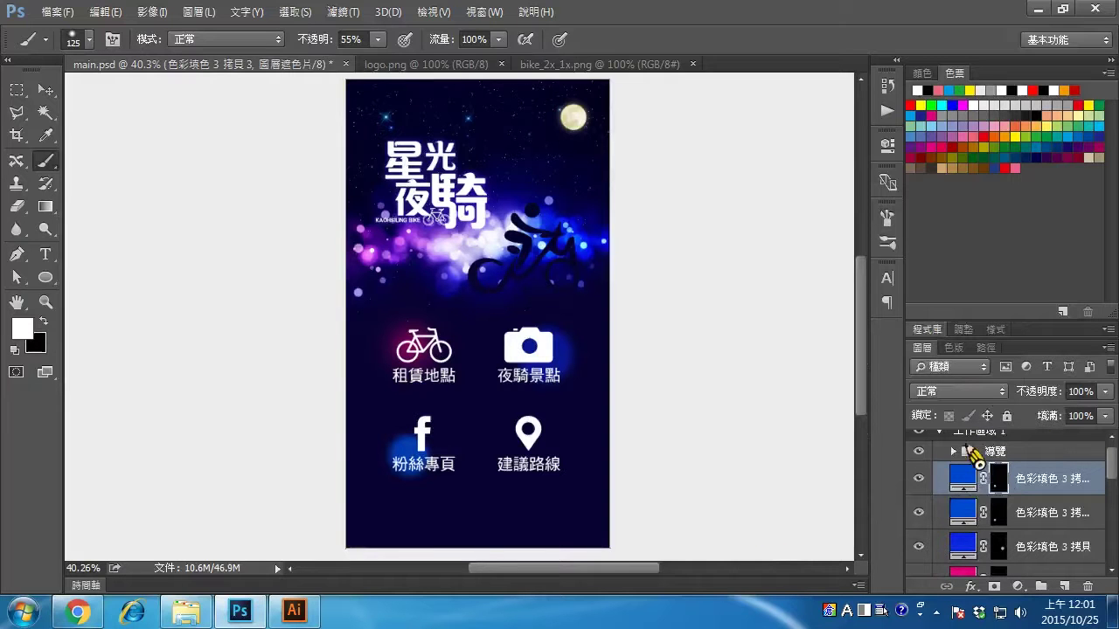
{"action": "left_click", "coordinate": [114, 13]}
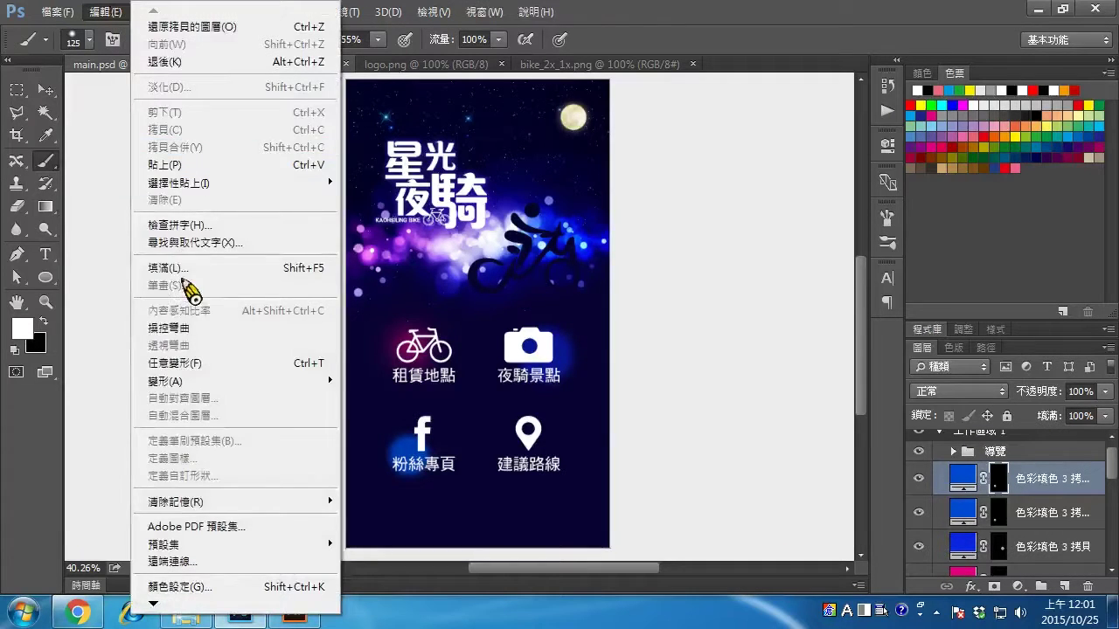
{"action": "left_click", "coordinate": [208, 268]}
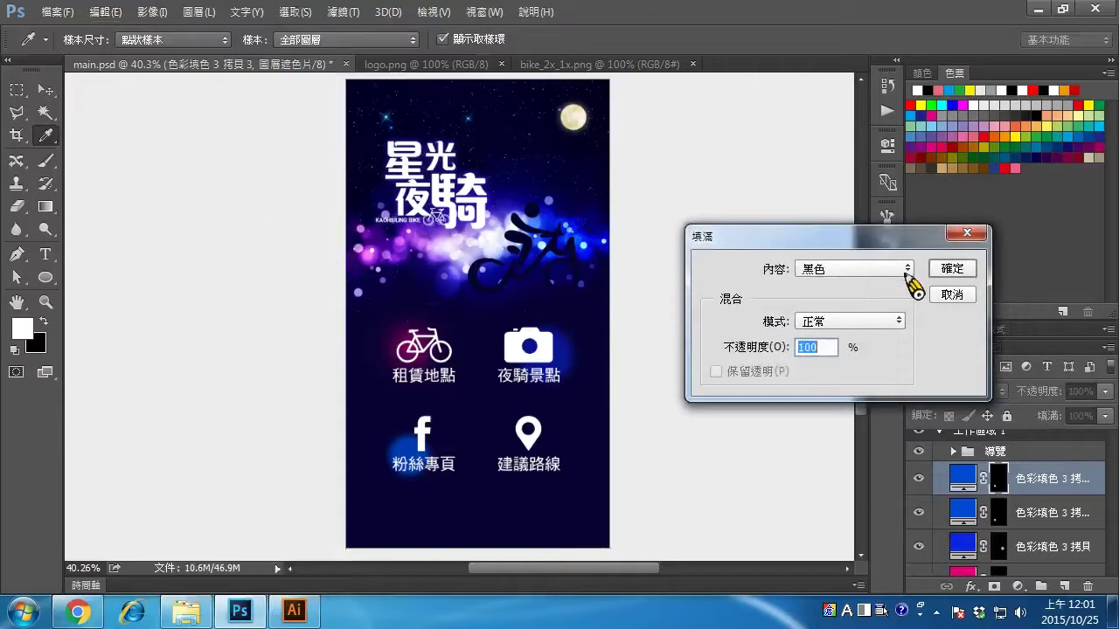
{"action": "left_click", "coordinate": [947, 269]}
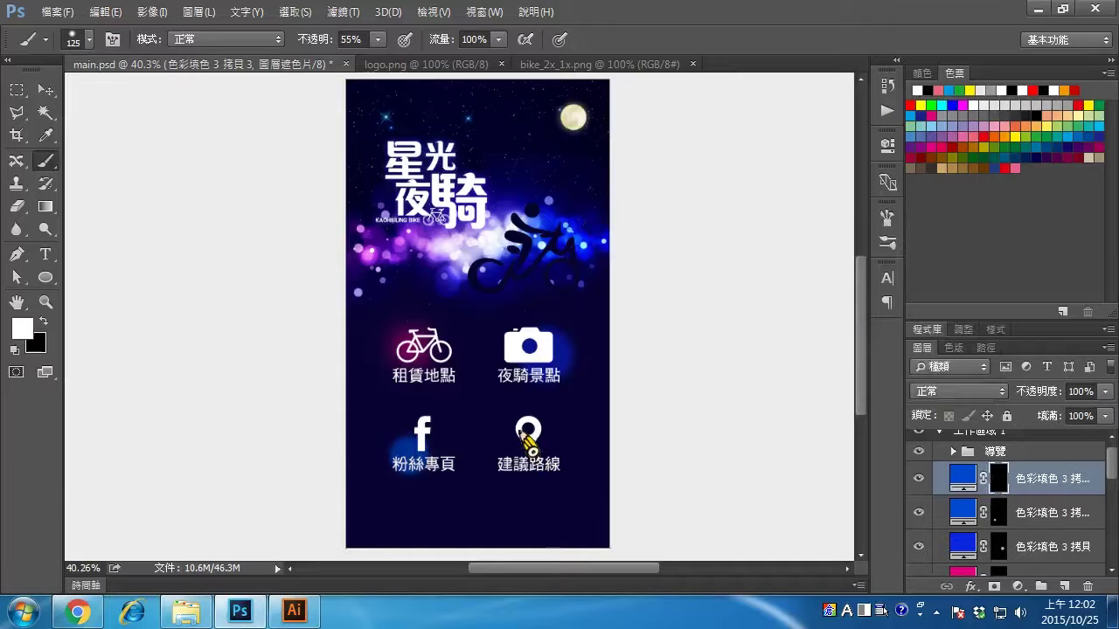
Paint a white dab on the mask at the location pin's upper left and recolour the layer purple 8f31e2, sampled from the nebula
{"action": "left_click", "coordinate": [525, 430]}
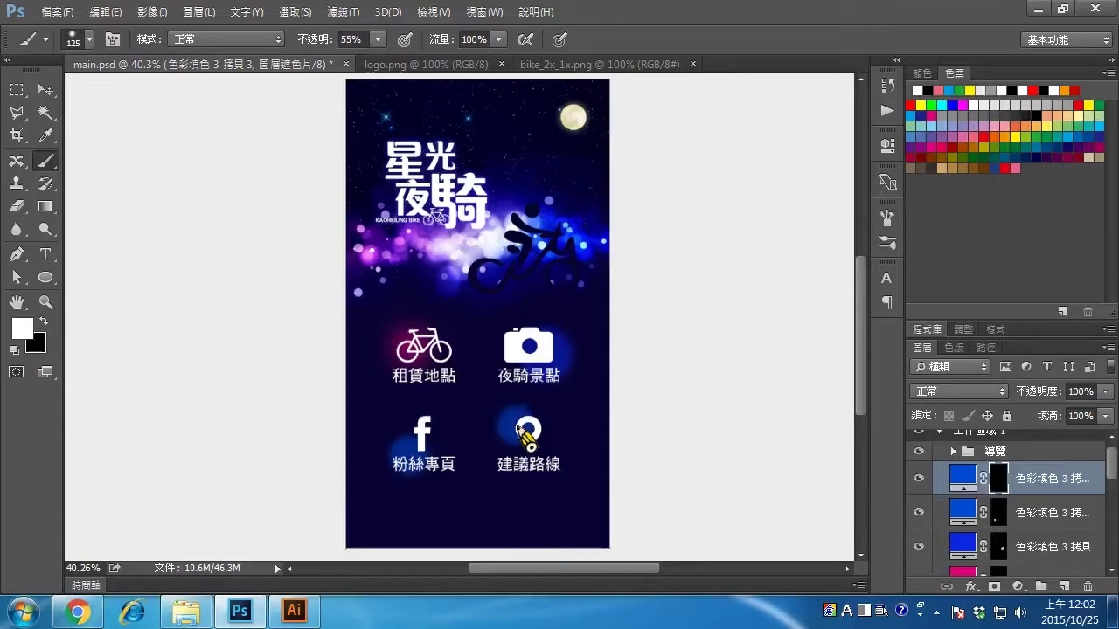
{"action": "double_click", "coordinate": [968, 476]}
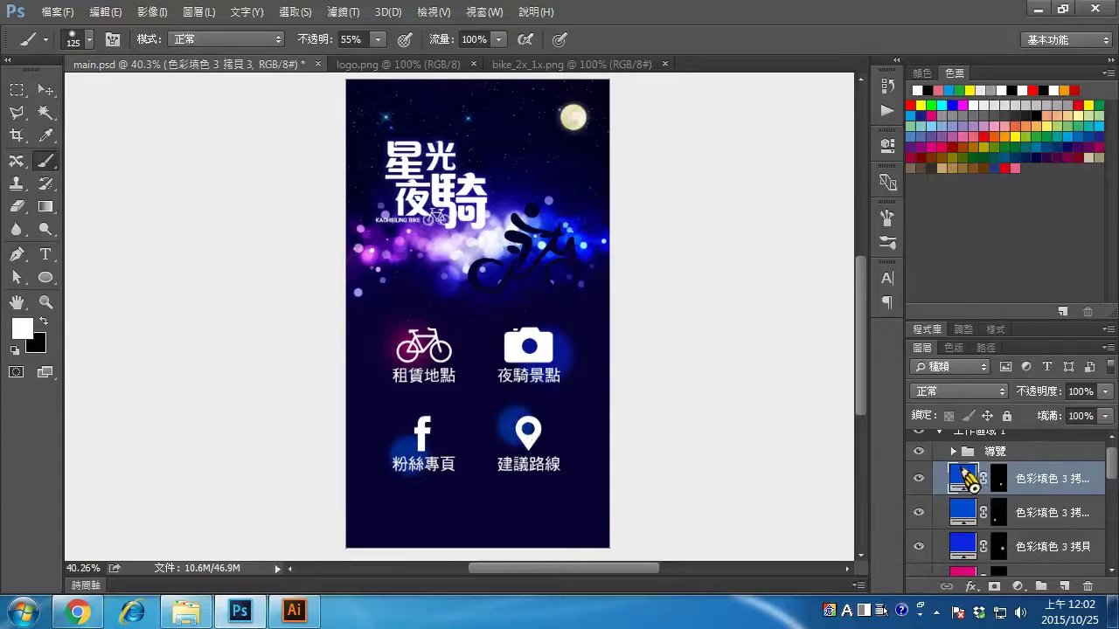
{"action": "left_click", "coordinate": [409, 263]}
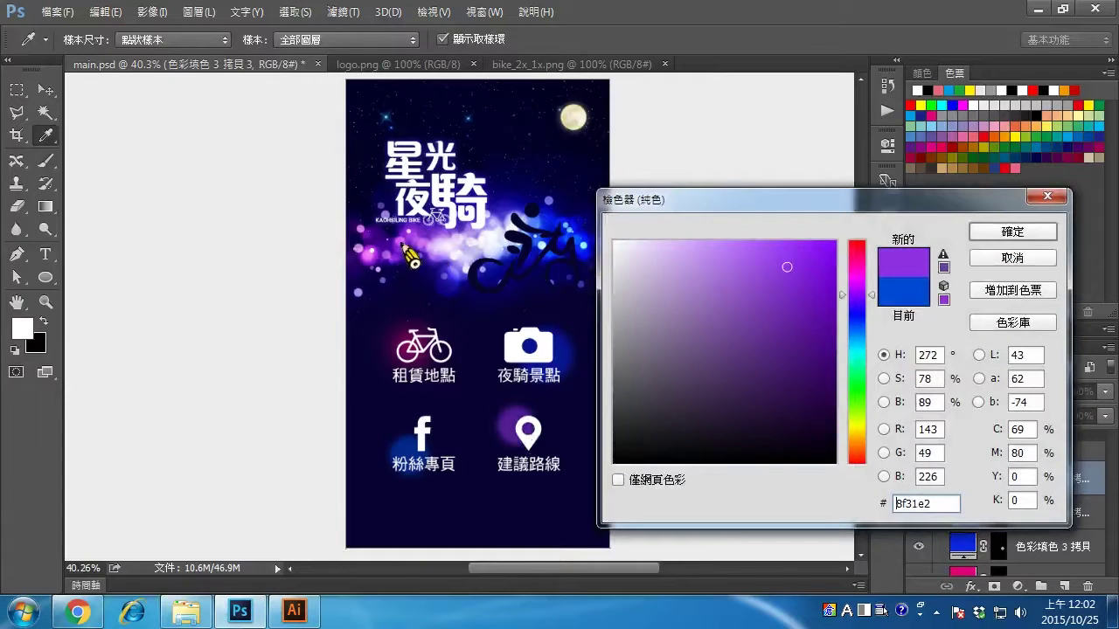
{"action": "left_click", "coordinate": [1014, 233]}
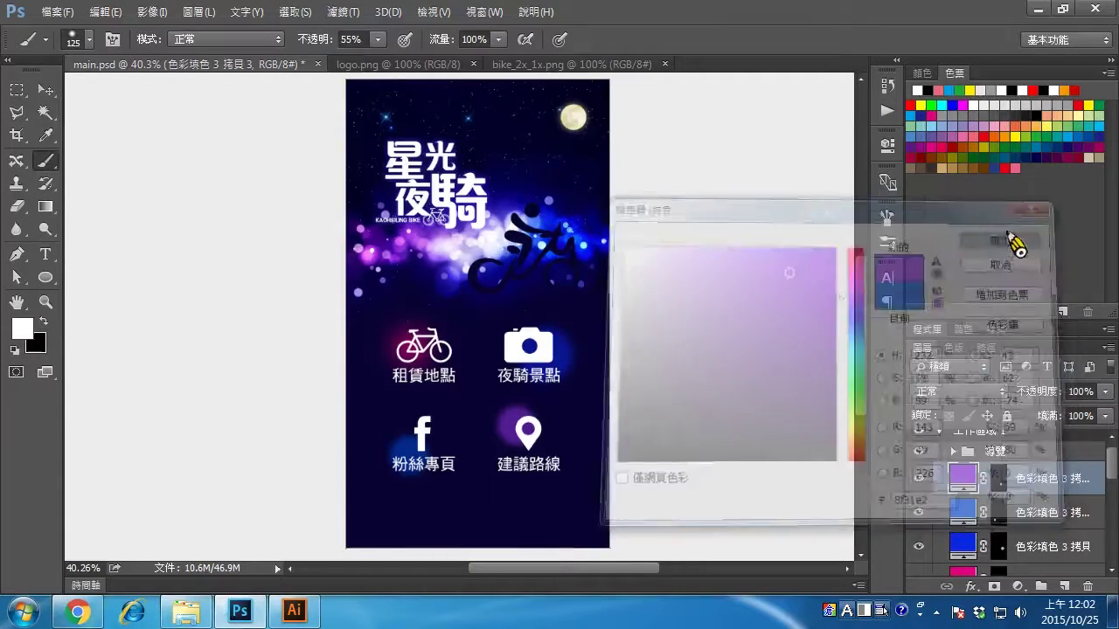
Select the mask of the pink fill layer 色彩填色 3 and fill it with black to clear the bicycle glow
{"action": "scroll", "coordinate": [1022, 559], "scroll_direction": "down", "scroll_amount": 2}
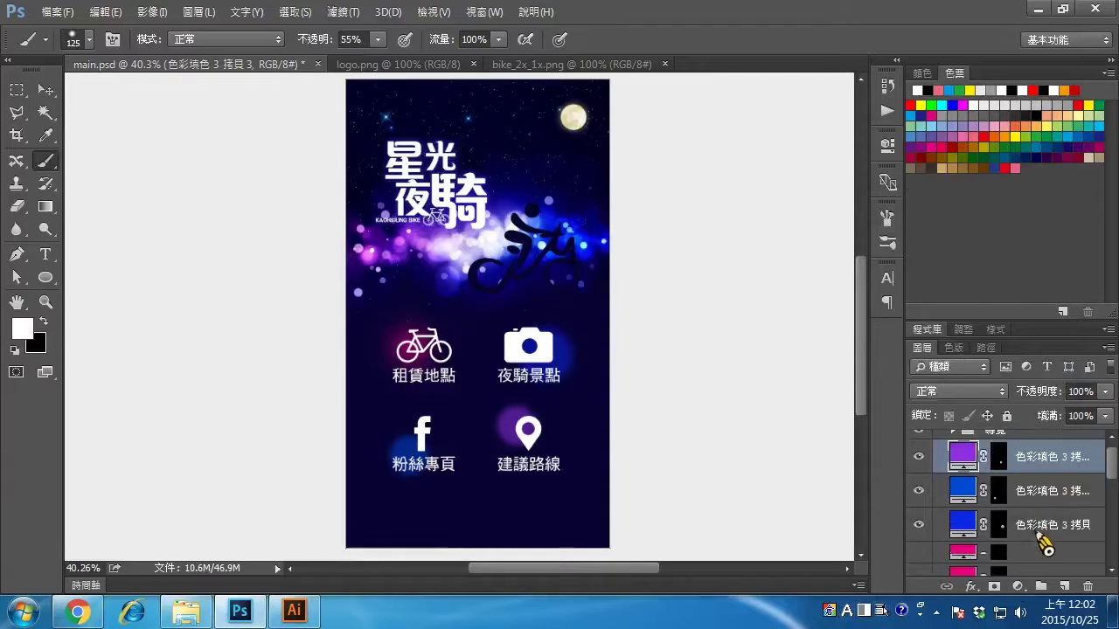
{"action": "left_click", "coordinate": [1005, 533]}
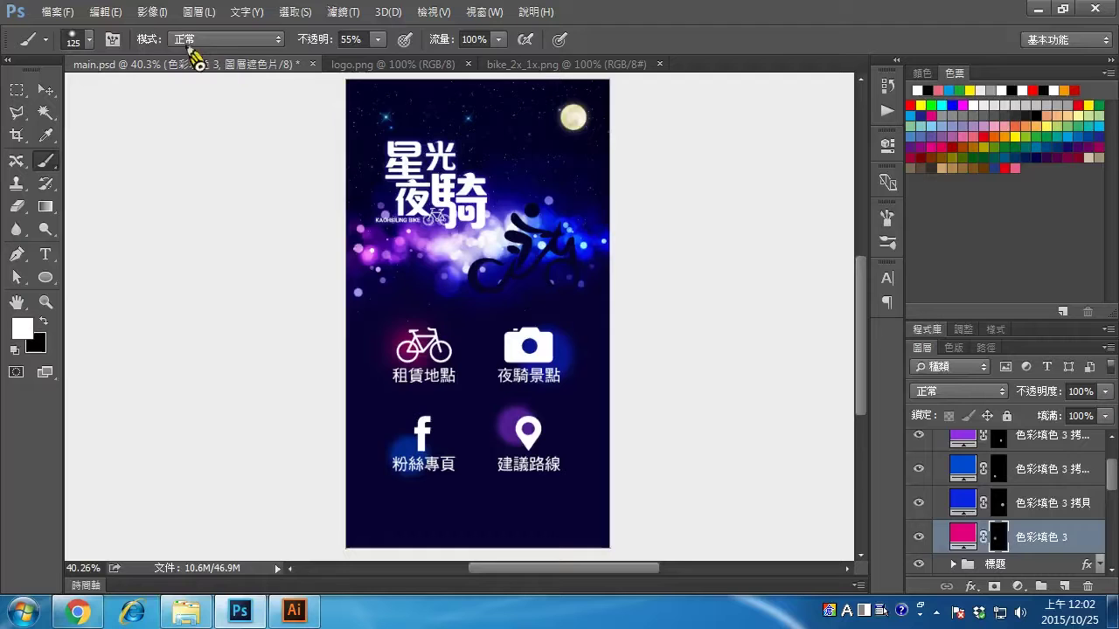
{"action": "left_click", "coordinate": [105, 12]}
{"action": "left_click", "coordinate": [186, 276]}
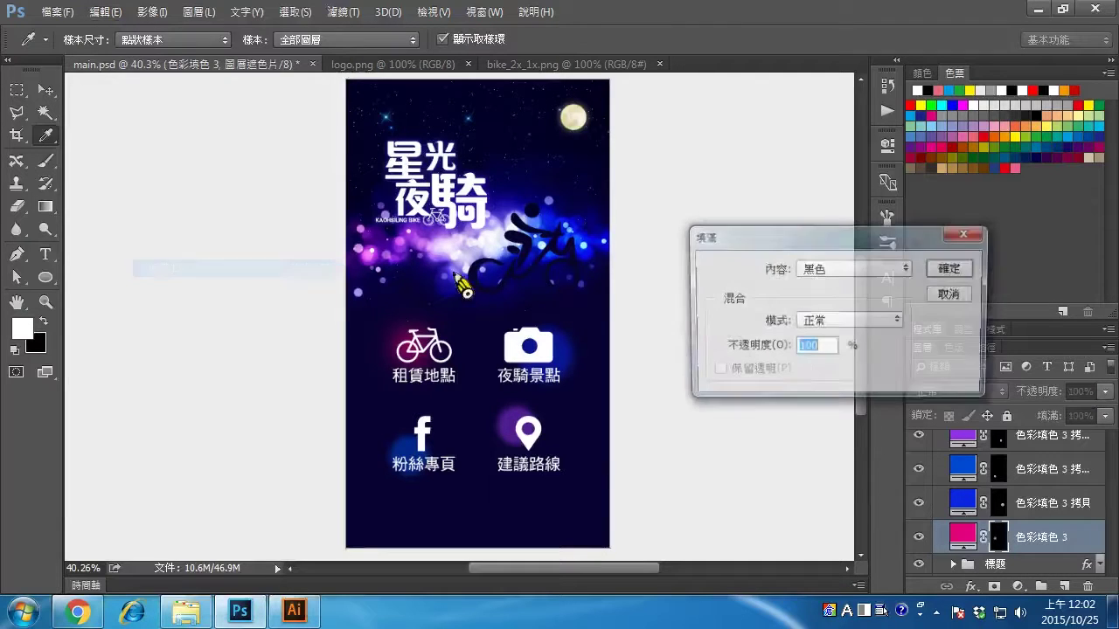
{"action": "left_click", "coordinate": [955, 270]}
Paint a white 125 px dab on the pink layer's mask at the bicycle icon's upper left and a 60 px dab over its right wheel
{"action": "key", "text": "b"}
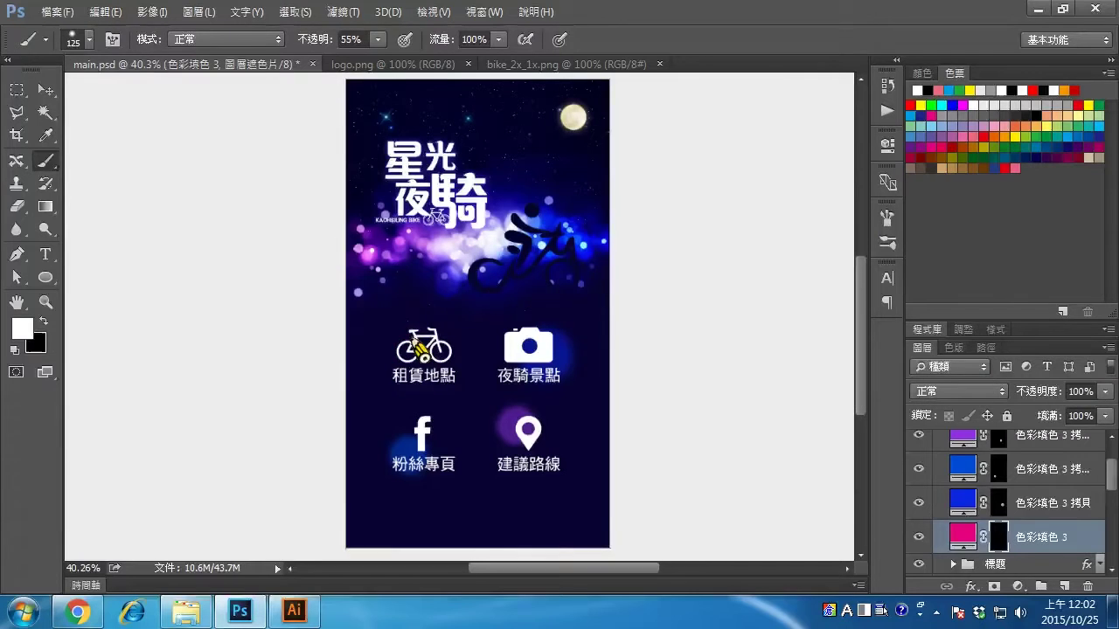
{"action": "left_click", "coordinate": [411, 337]}
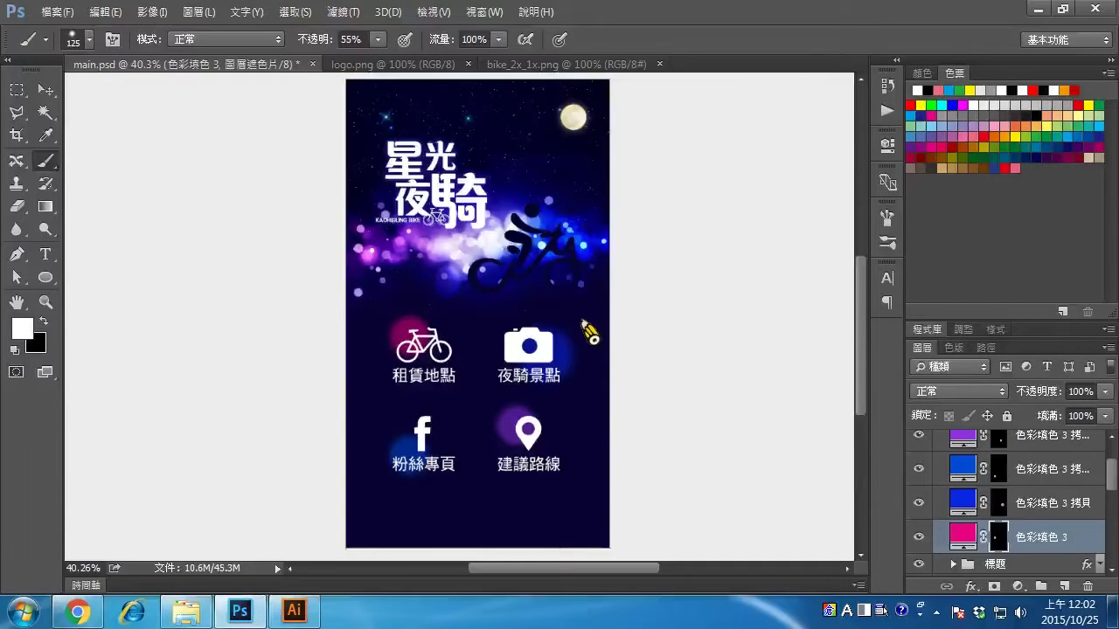
{"action": "key", "text": "bracketleft"}
{"action": "key", "text": "bracketleft"}
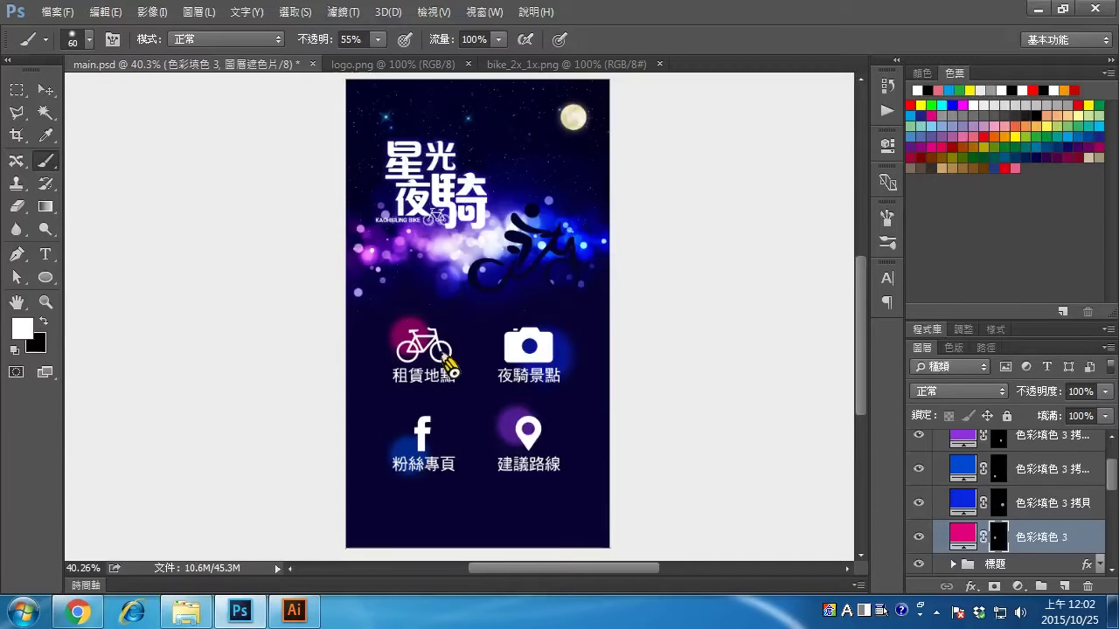
{"action": "left_click", "coordinate": [447, 360]}
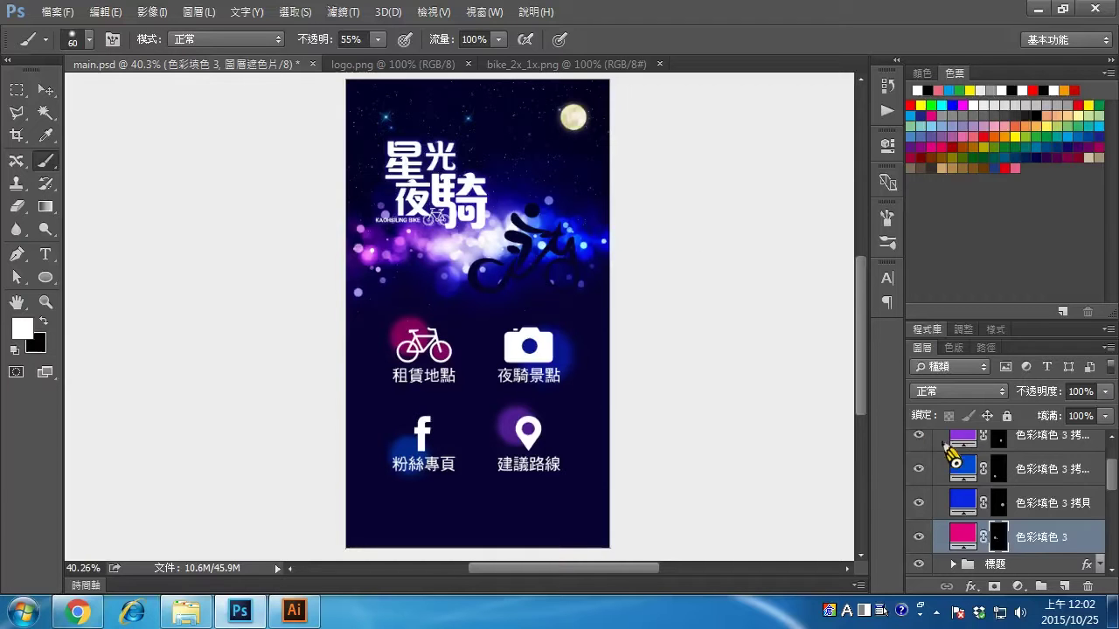
Select the purple fill layer's mask and set the brush opacity to 20%
{"action": "left_click", "coordinate": [998, 446]}
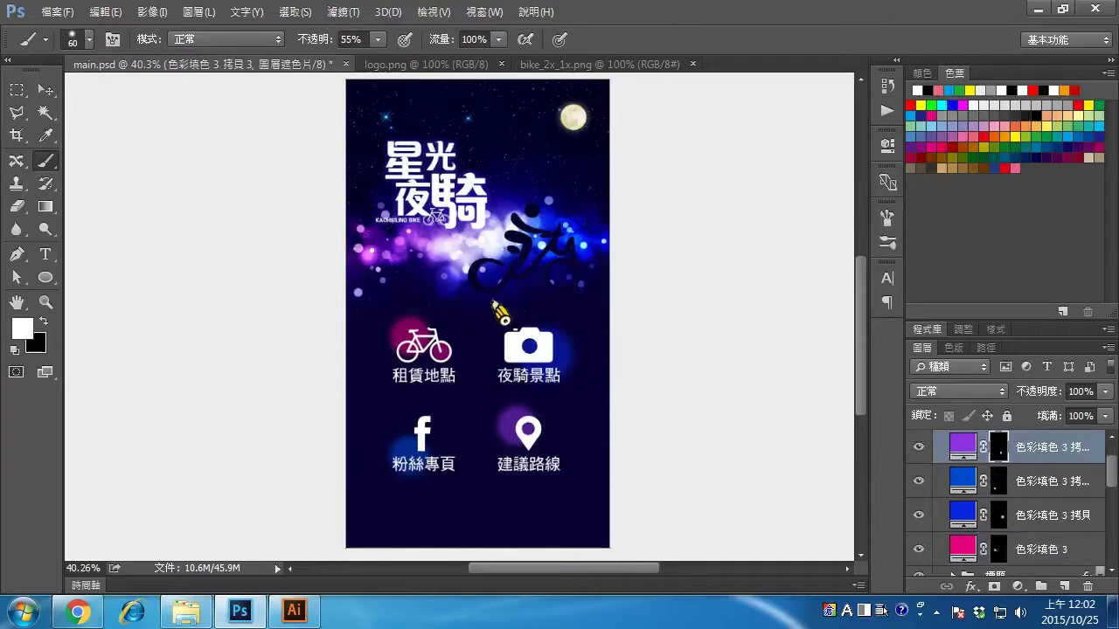
{"action": "left_click", "coordinate": [354, 40]}
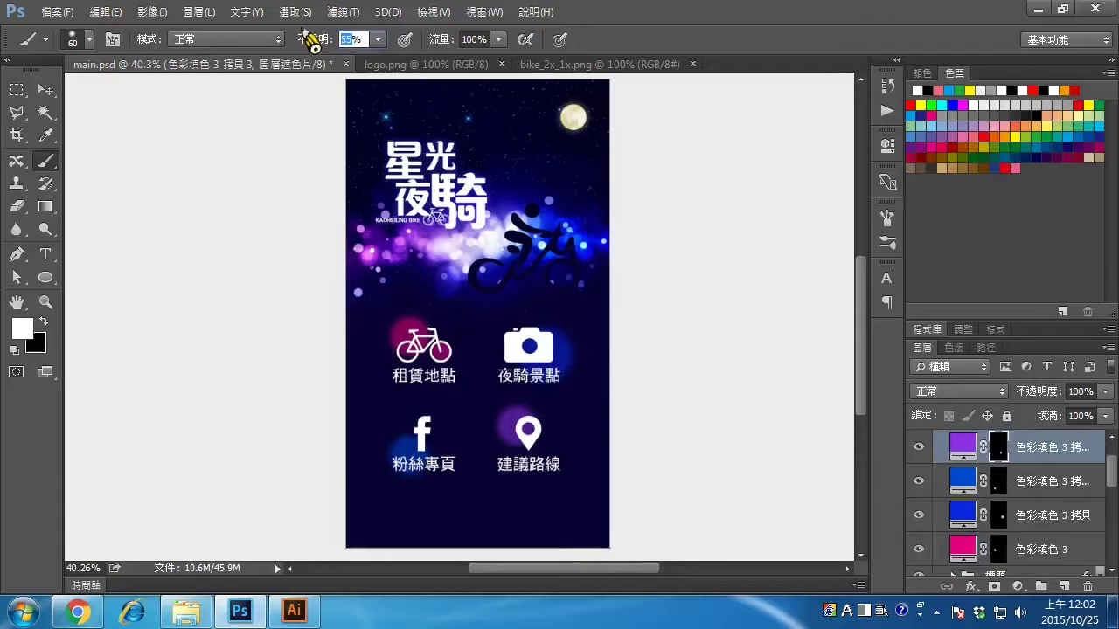
{"action": "key", "text": "Return"}
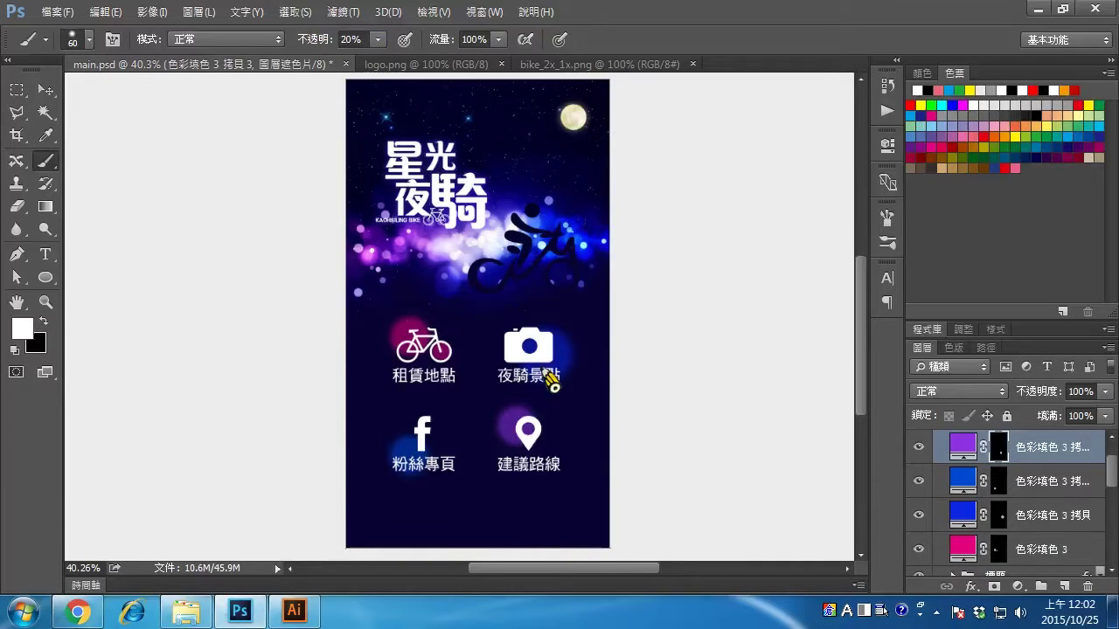